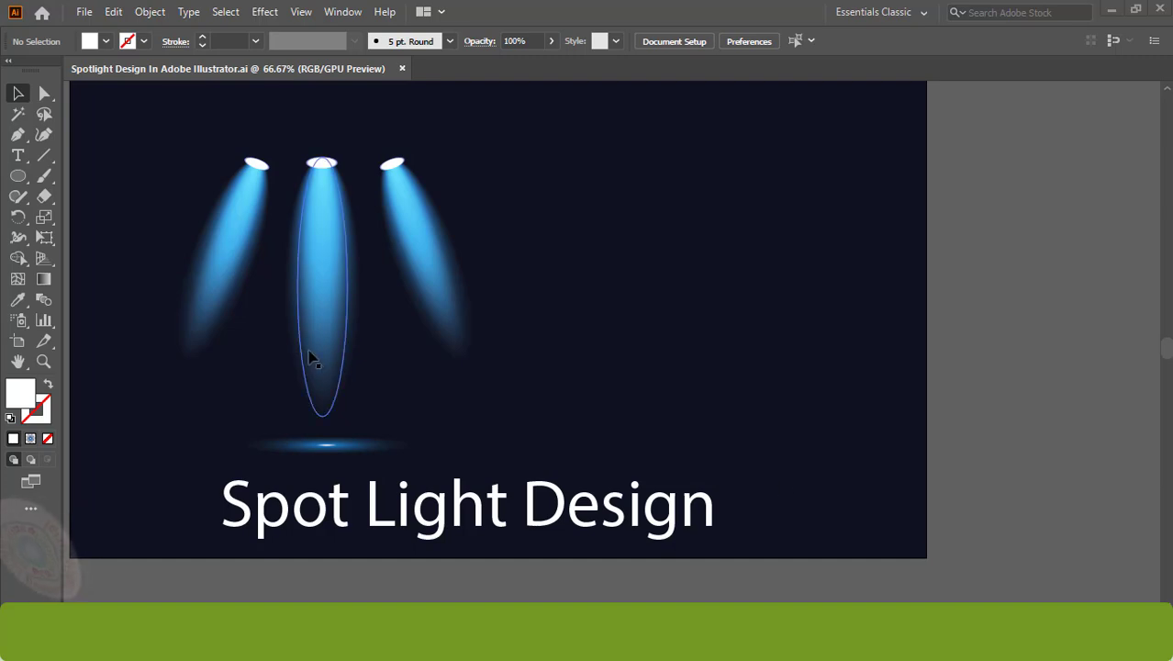
Ungroup the left spotlight group.
left_click(356, 372)
left_click(211, 230)
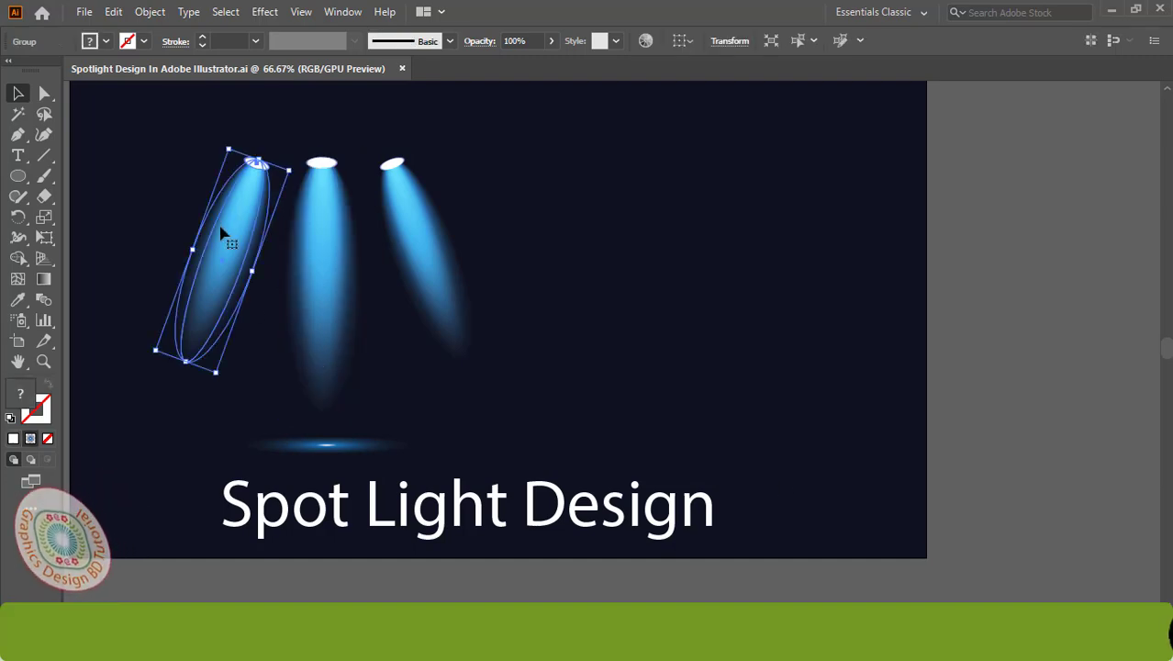
right_click(221, 226)
left_click(262, 369)
left_click(386, 367)
Ungroup the middle and right spotlight groups.
left_click(335, 280)
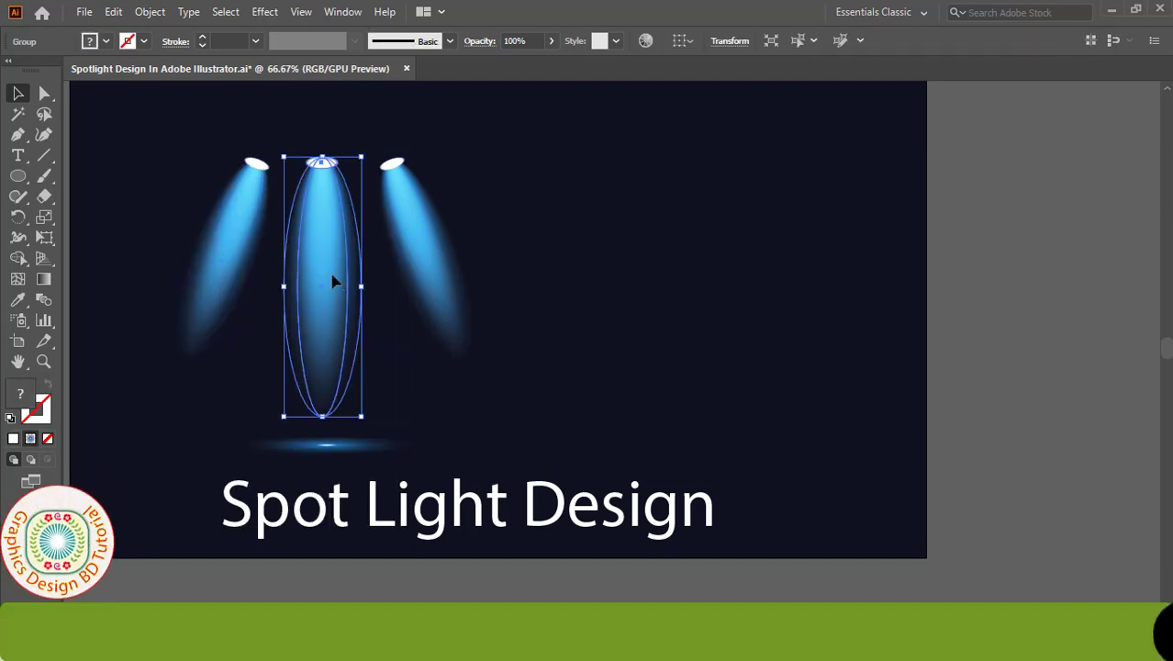
right_click(330, 276)
left_click(380, 418)
left_click(537, 360)
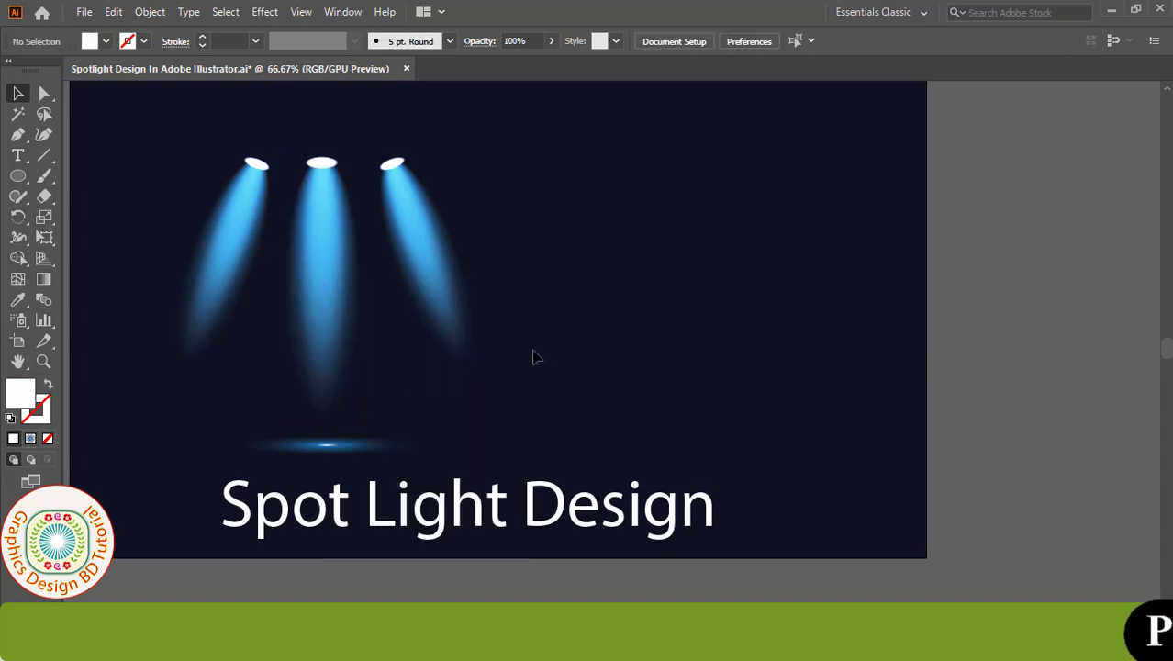
left_click(455, 303)
right_click(471, 301)
left_click(521, 438)
left_click(606, 339)
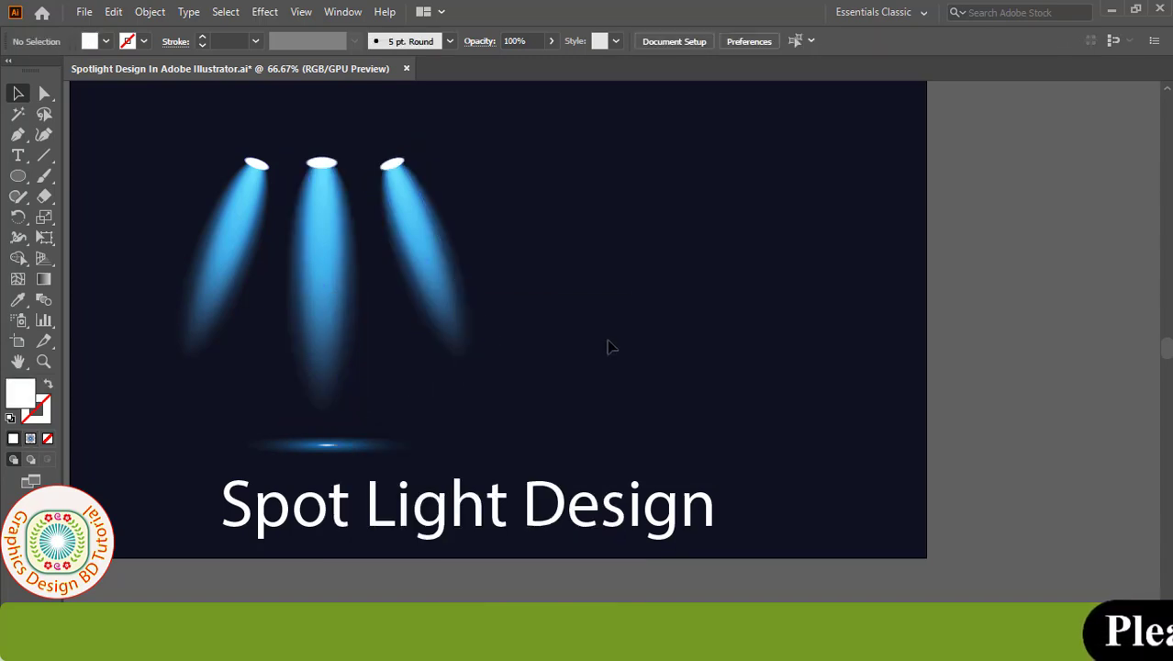
Move the middle beam, middle lamp top and slanted beam to the right.
left_click(316, 166)
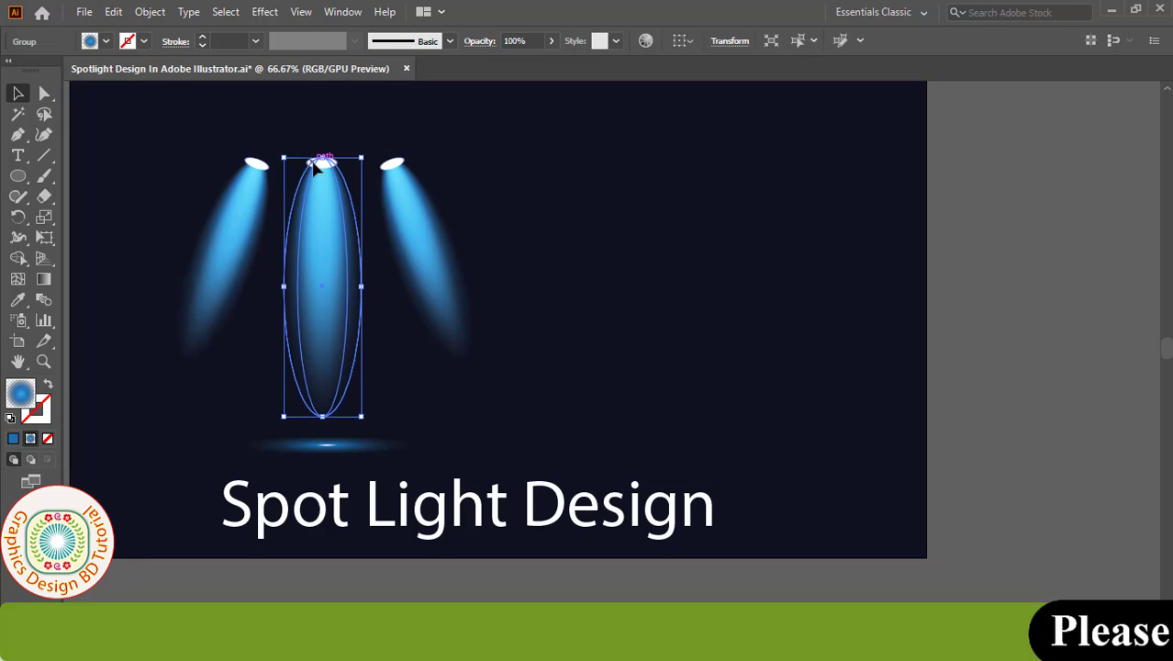
left_click_drag(322, 238, 396, 238)
left_click_drag(319, 163, 482, 140)
left_click(565, 193)
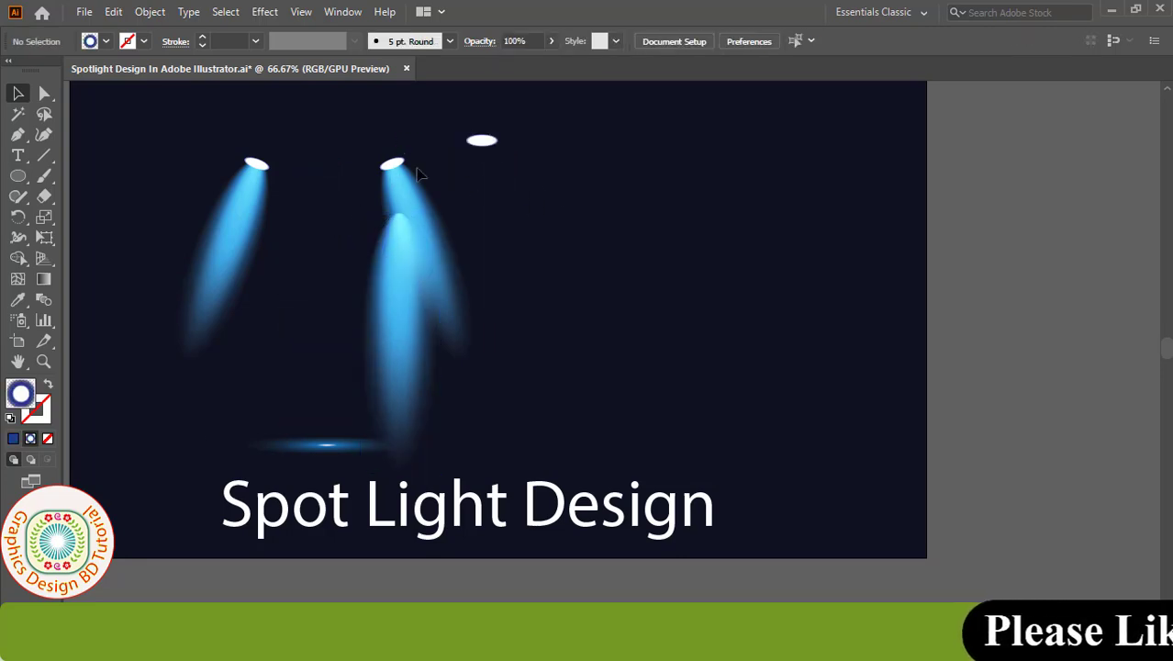
left_click(406, 193)
left_click_drag(405, 192, 601, 190)
Reposition the left beam and left lamp top, and shift the floor glow right.
left_click(348, 248)
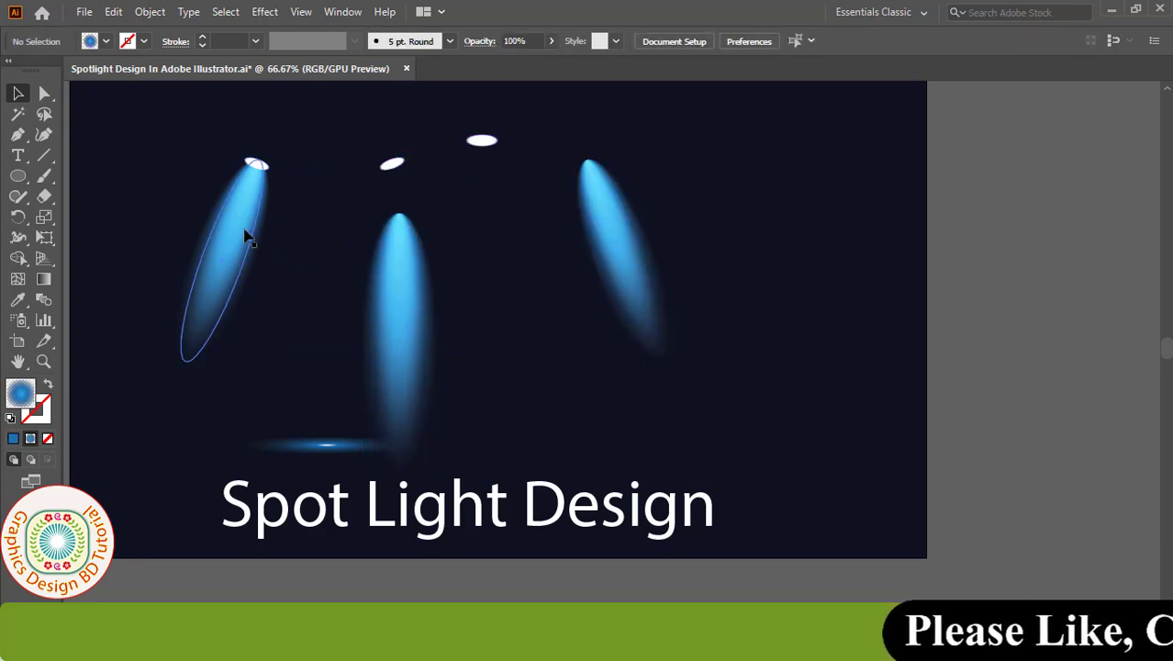
left_click_drag(246, 236, 173, 327)
left_click(257, 164)
left_click_drag(260, 207, 257, 205)
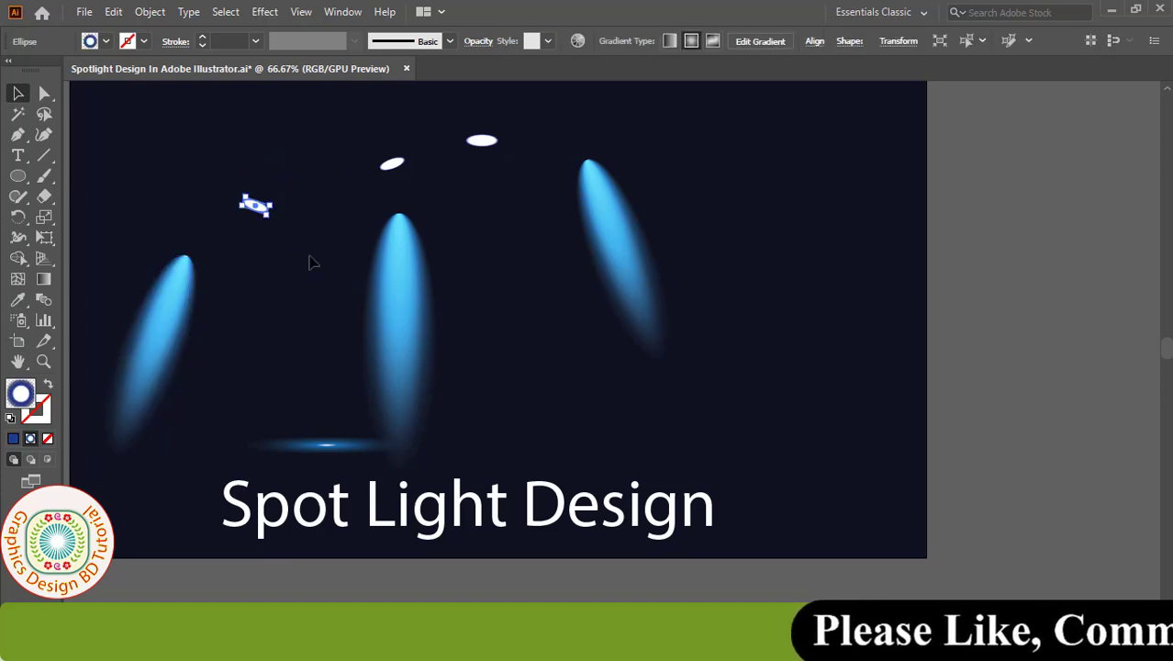
left_click(349, 444)
left_click_drag(340, 449, 468, 444)
left_click(727, 408)
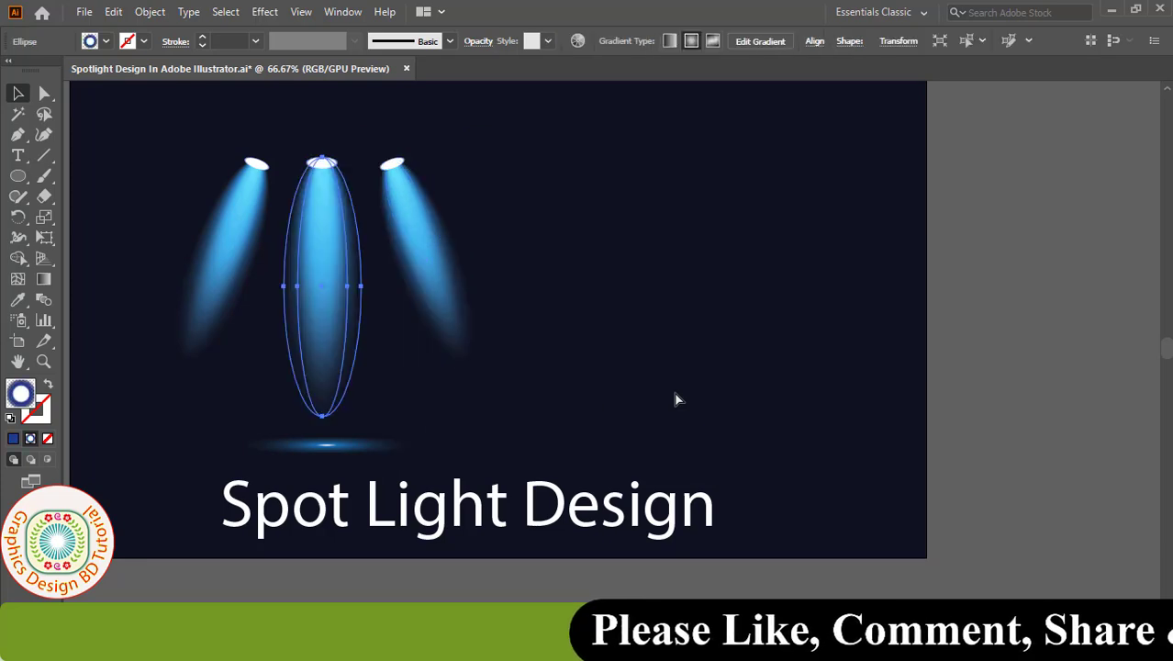
Delete the dark navy background rectangle and clear away the spotlight beams.
left_click_drag(132, 133, 523, 372)
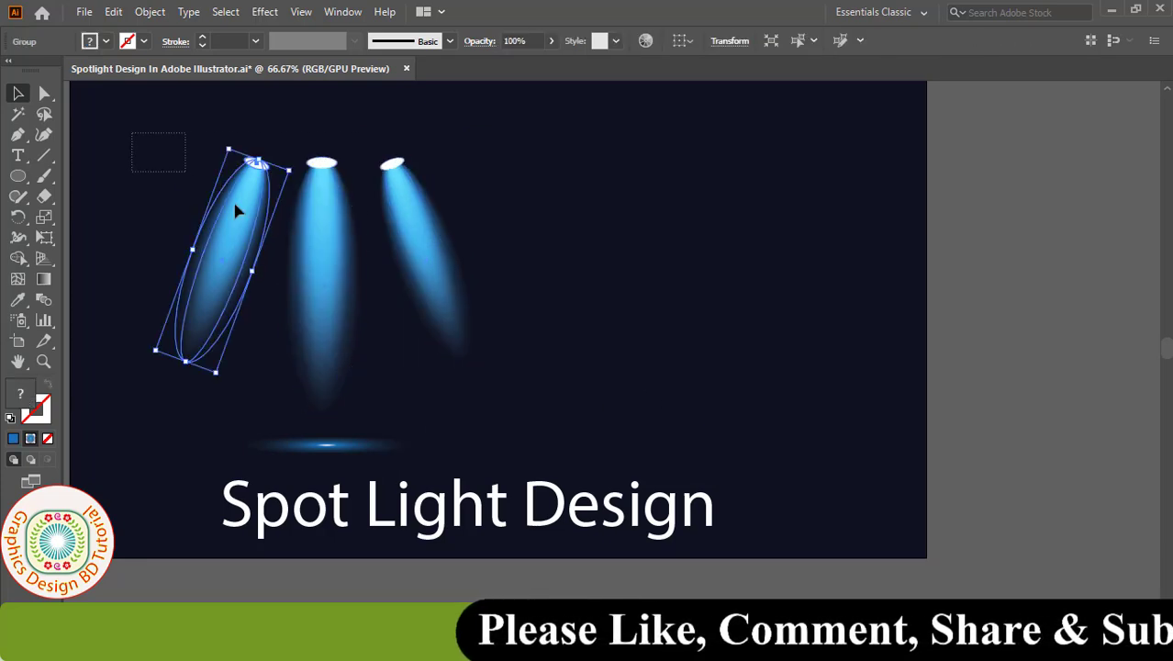
left_click_drag(917, 289, 846, 419)
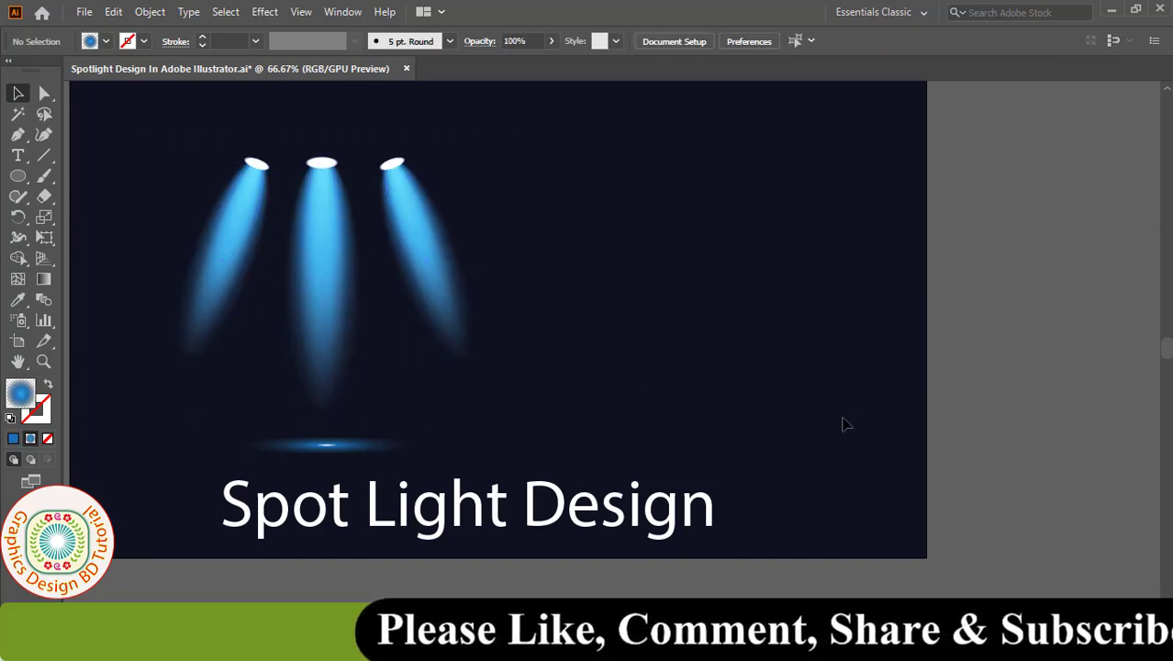
left_click(844, 422)
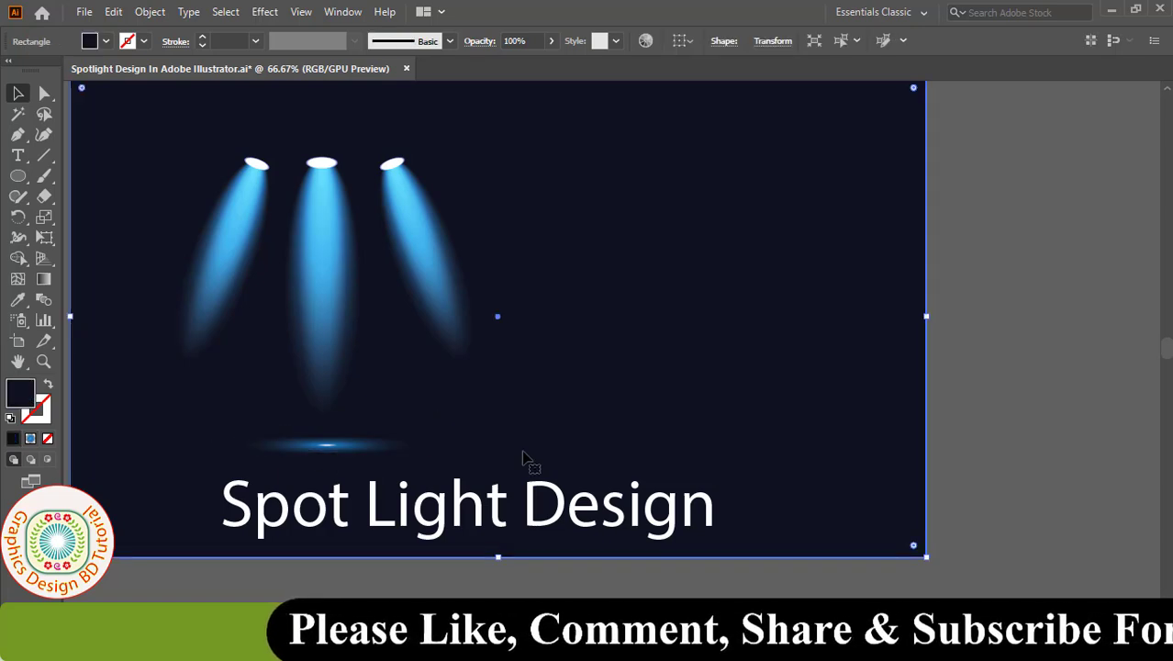
key("Delete")
left_click_drag(157, 144, 484, 414)
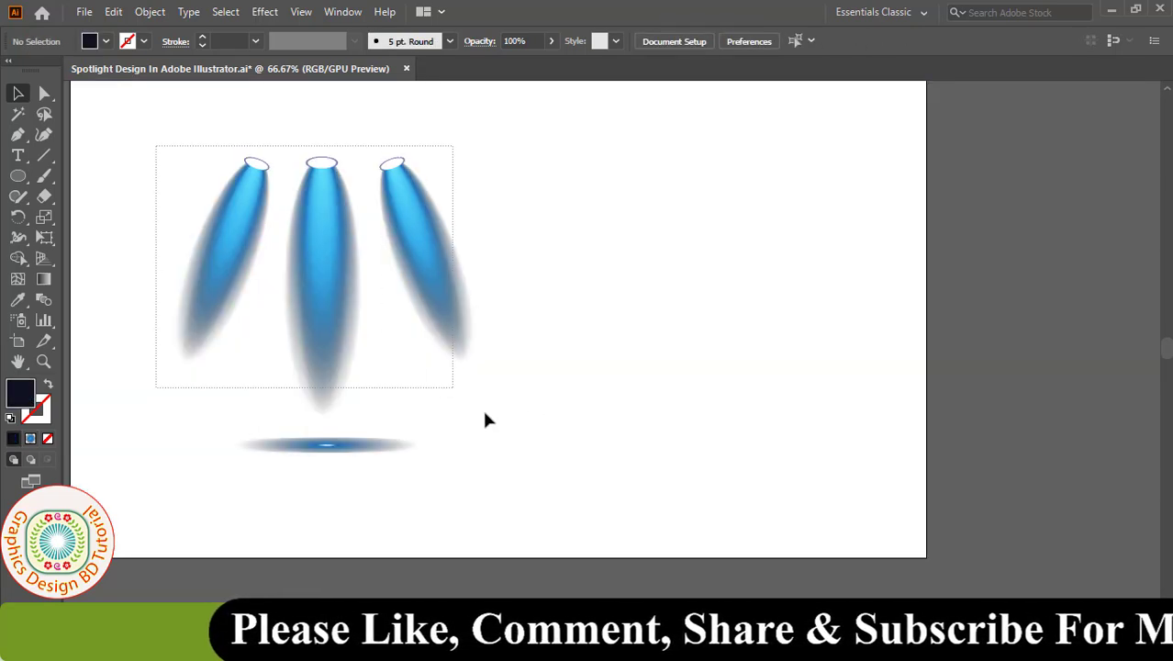
left_click(536, 478)
Recolour the 'Spot Light Design' title magenta using the Fill swatches.
left_click(463, 530)
left_click(105, 41)
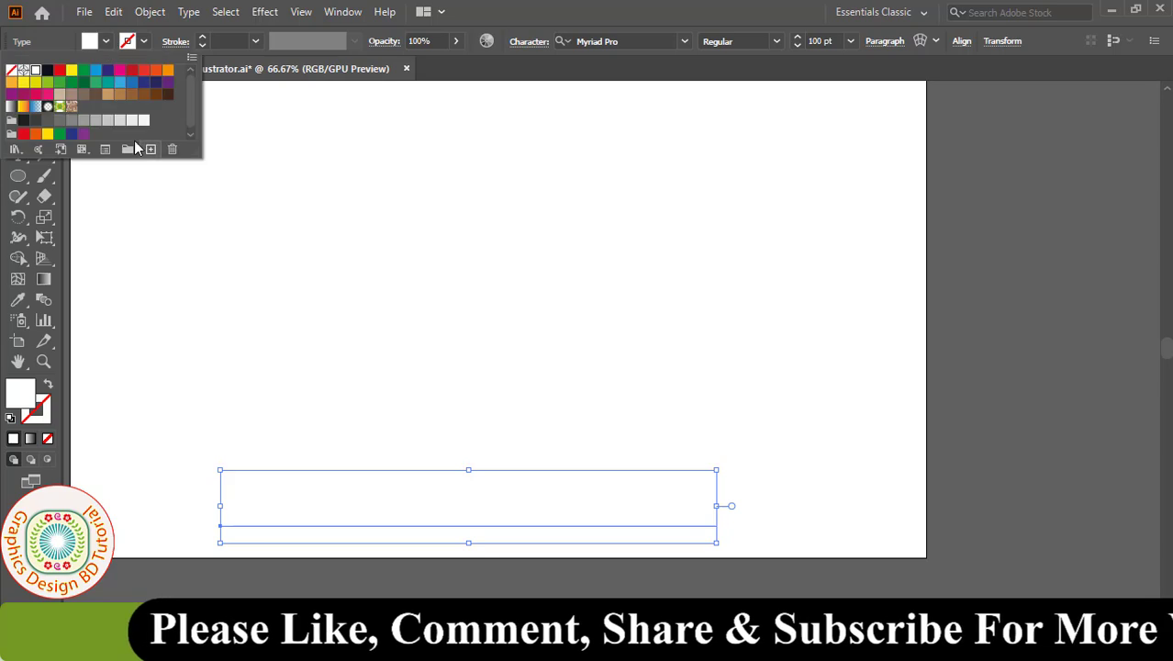
left_click(131, 72)
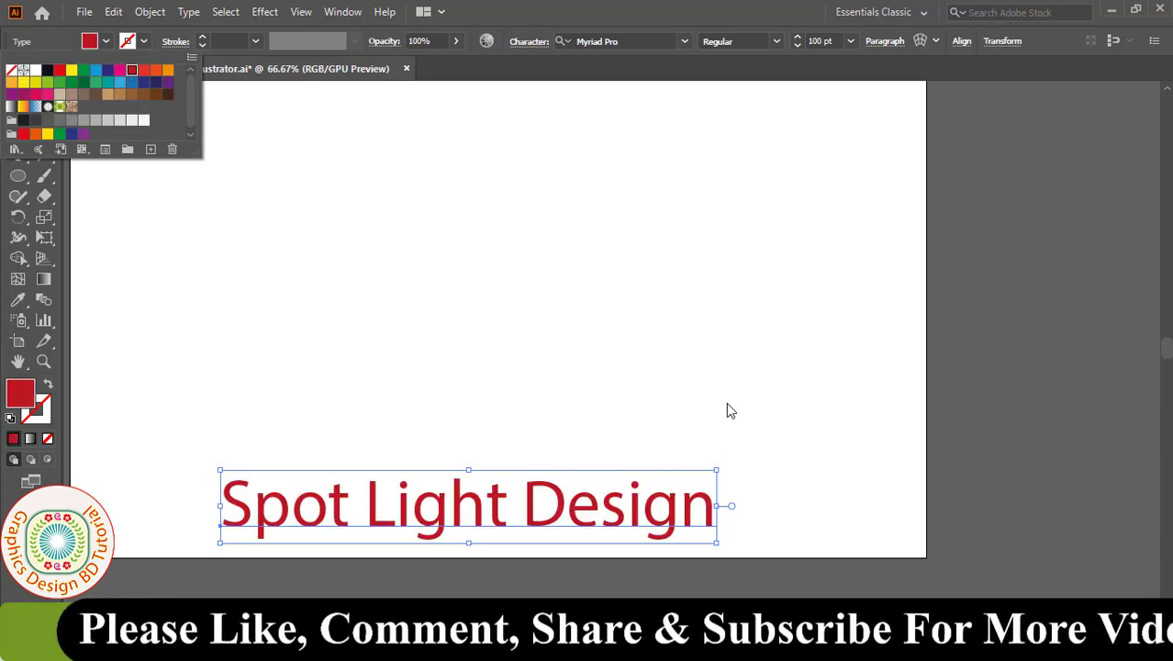
left_click(119, 71)
left_click(935, 432)
left_click(312, 372)
left_click_drag(312, 373, 345, 373)
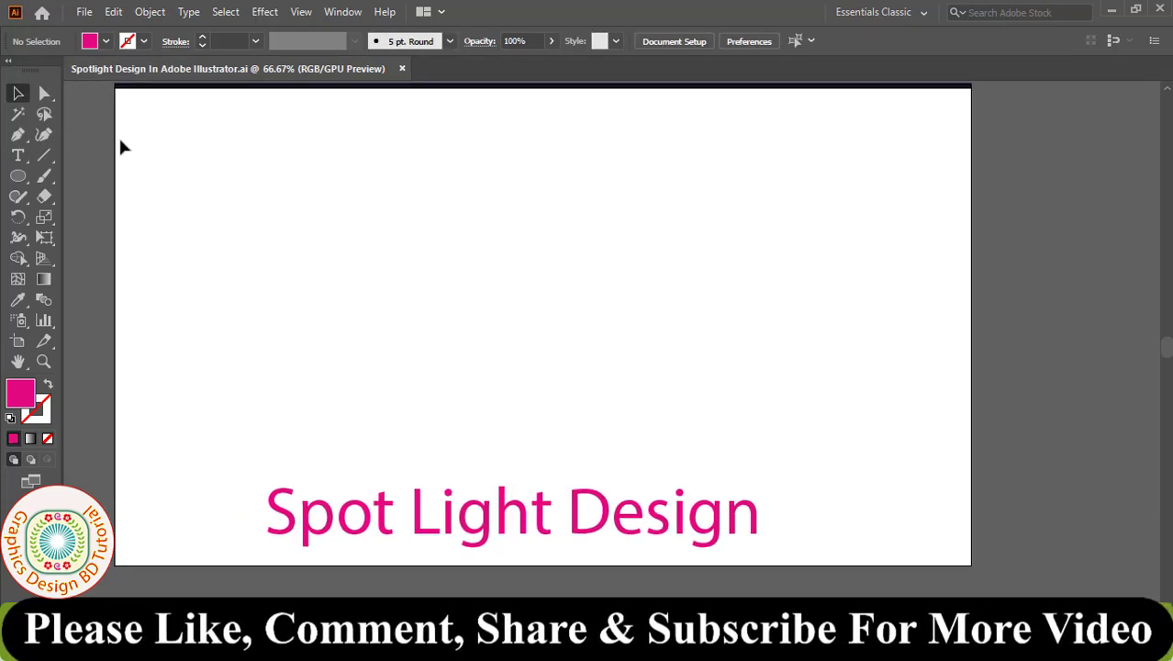
left_click(83, 12)
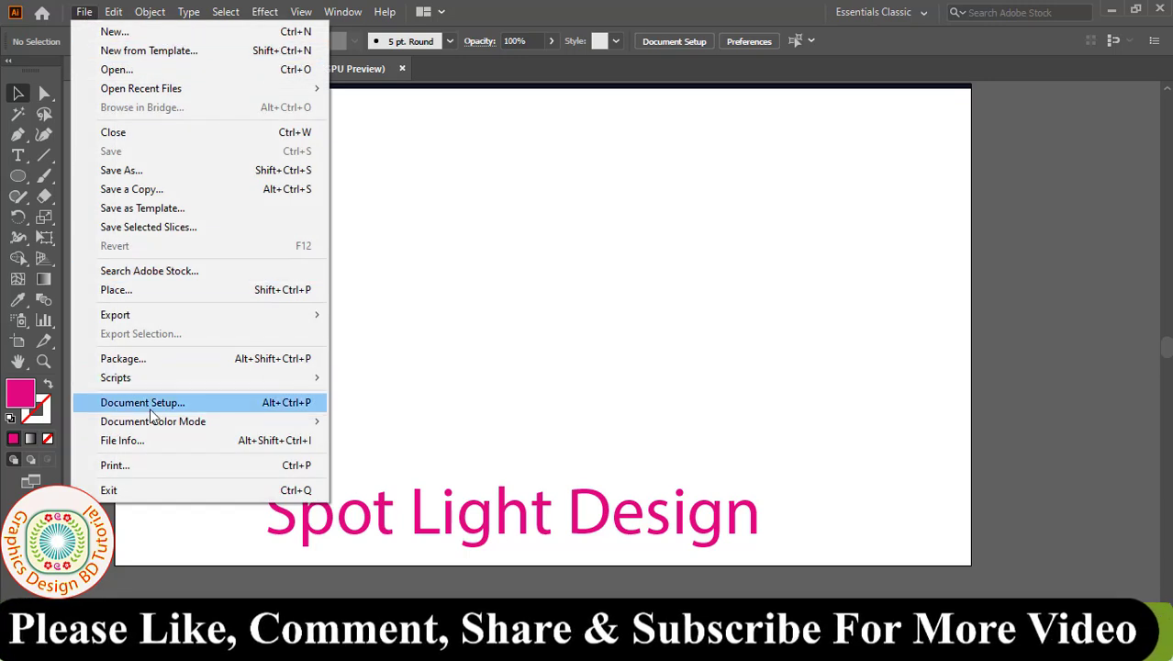
mouse_move(153, 421)
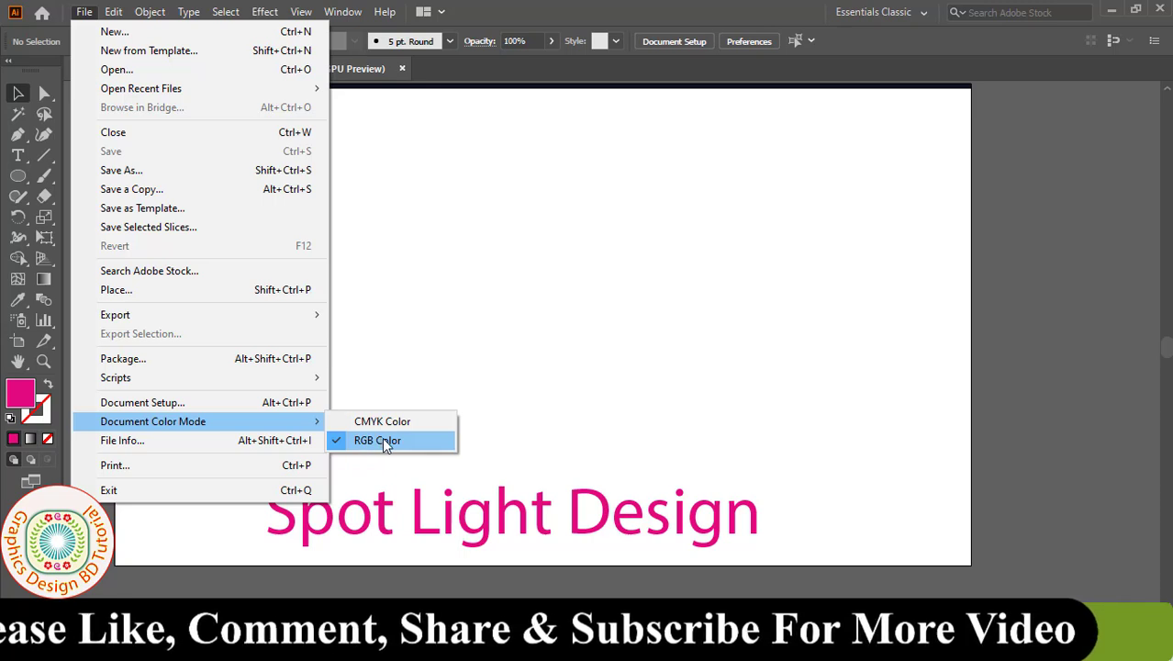
Switch the document to RGB Color mode and select the Rectangle Tool.
left_click(382, 439)
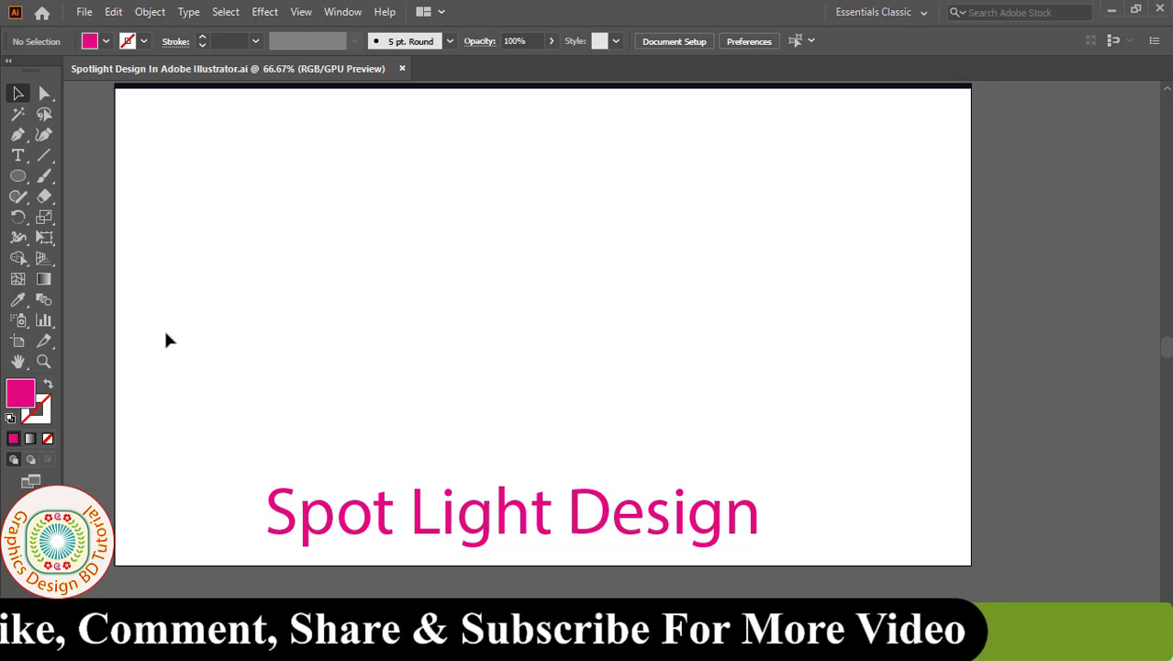
left_click(20, 177)
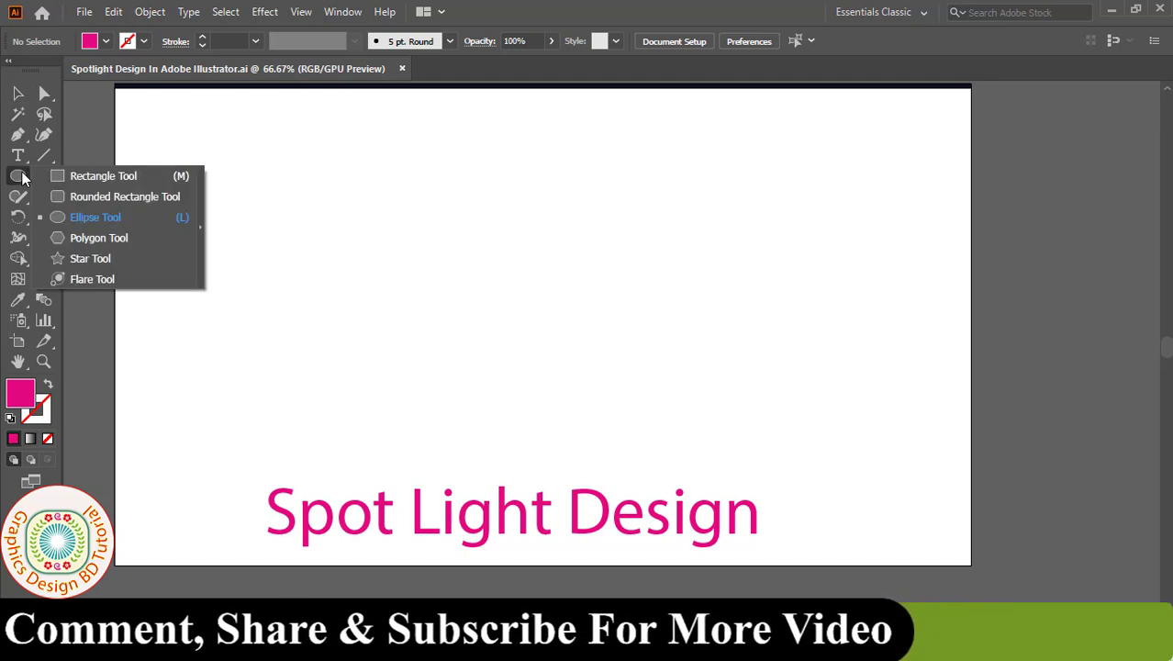
left_click(106, 179)
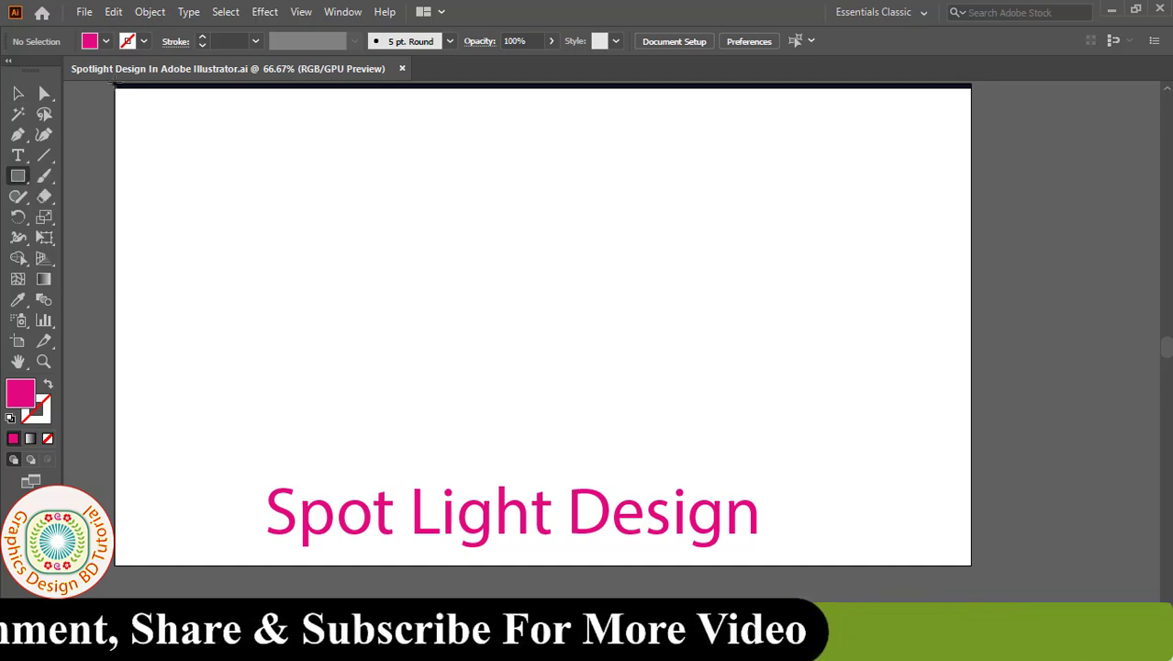
Draw a rectangle covering the whole artboard.
mouse_move(115, 90)
left_mouse_down()
mouse_move(699, 476)
mouse_move(1006, 551)
mouse_move(971, 564)
left_mouse_up()
scroll(971, 565, "up", 3)
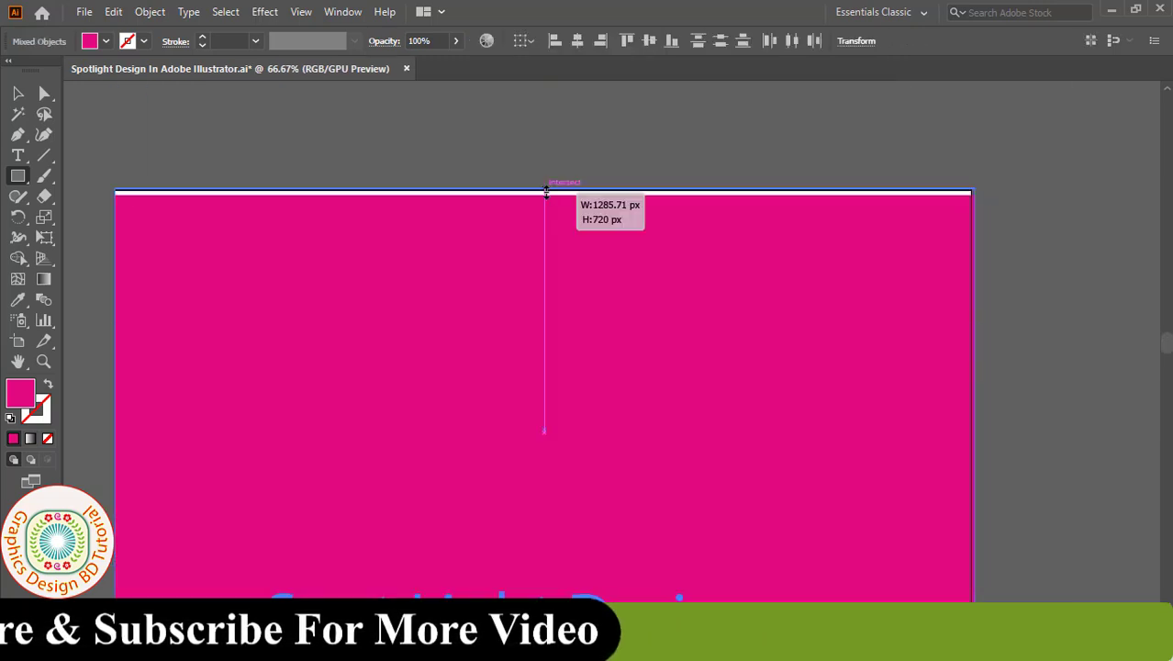
left_click_drag(496, 480, 460, 385)
key("v")
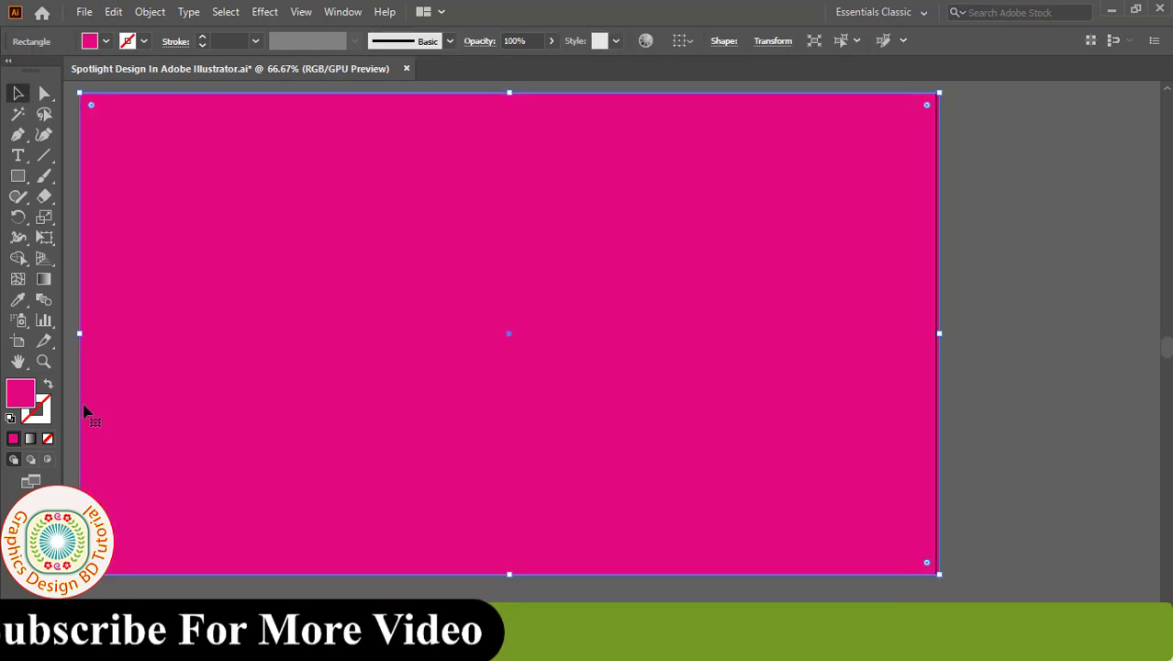
Fill the rectangle dark navy with C100 M90 Y50 K75 in the Color Picker.
double_click(22, 397)
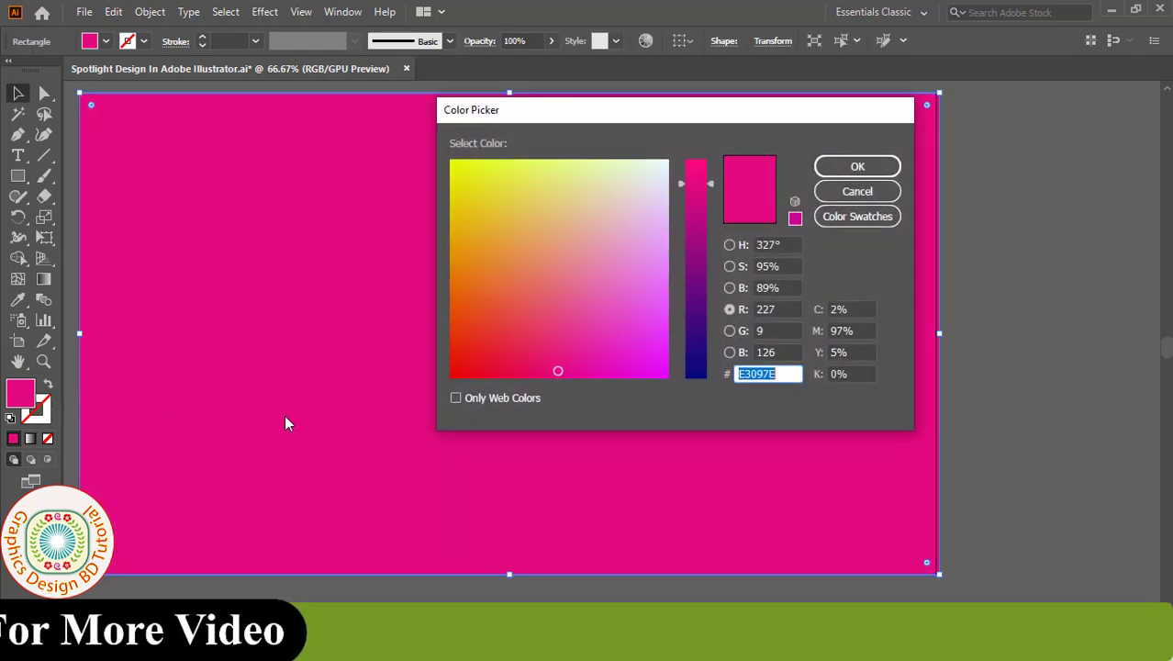
left_click(852, 310)
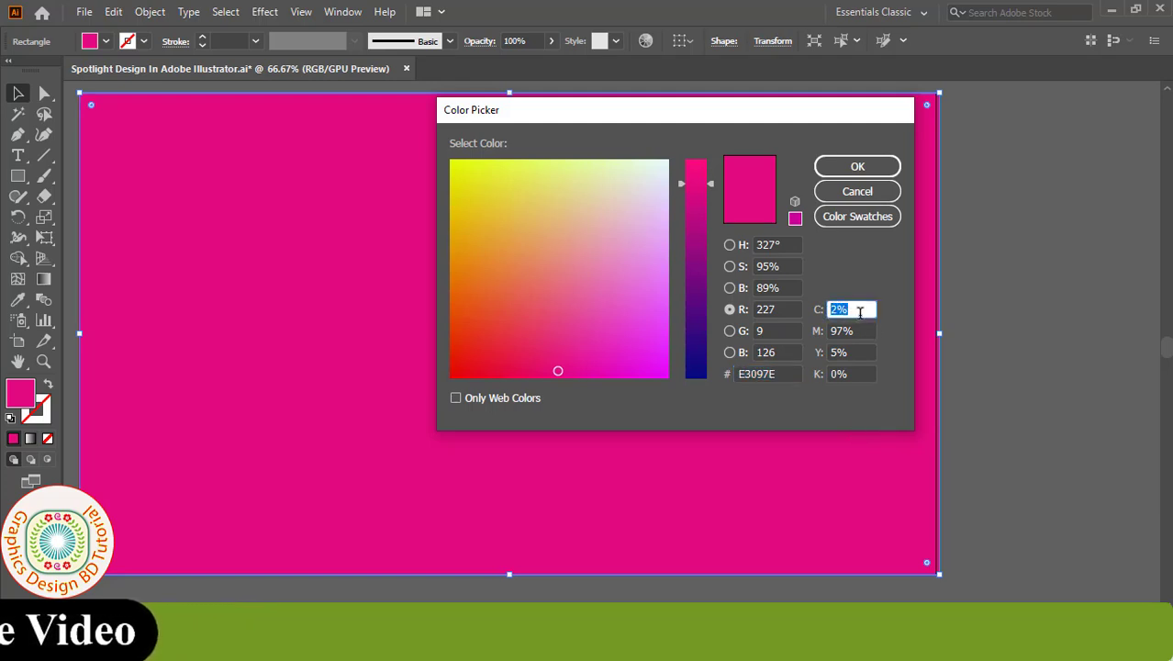
type("100")
left_click(857, 330)
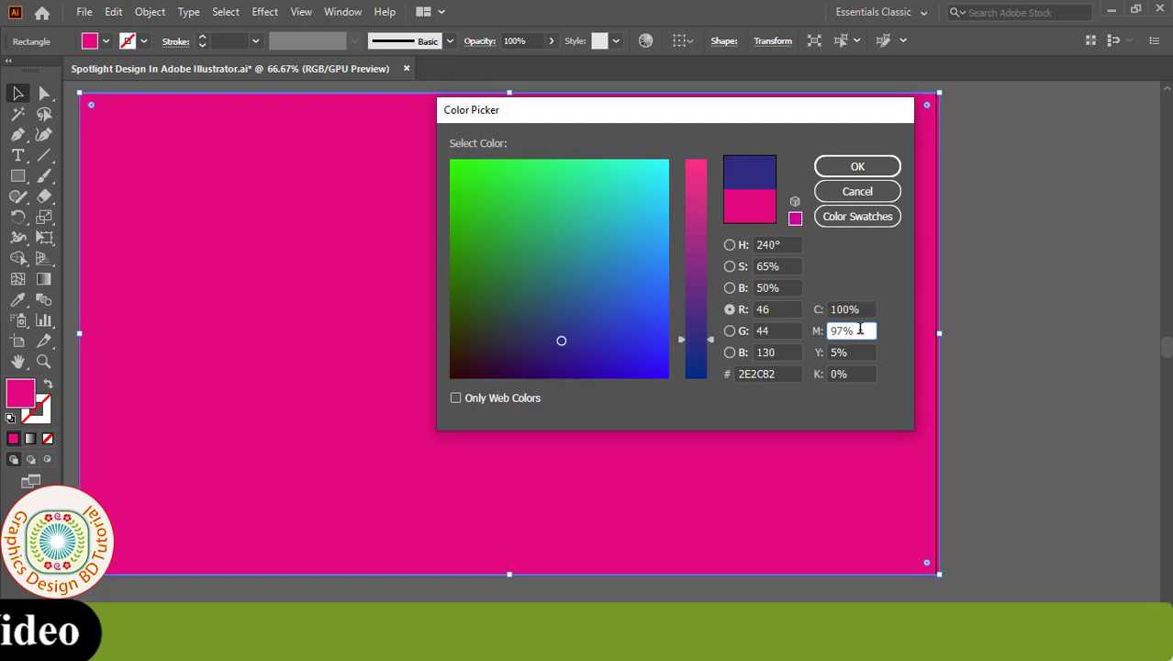
type("90")
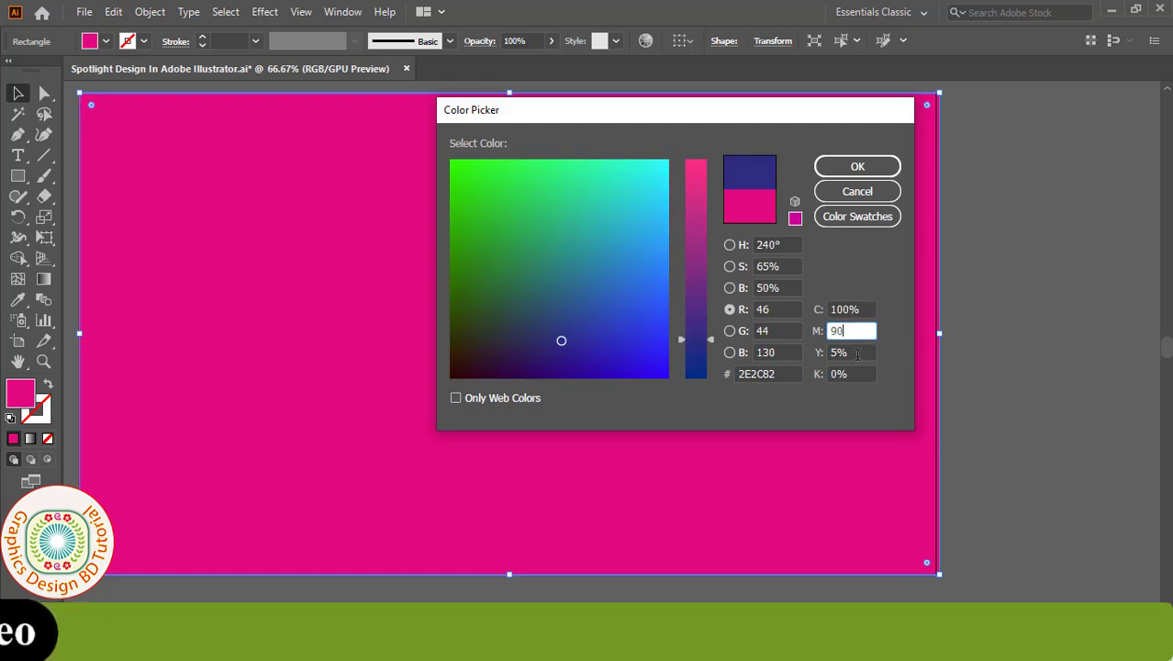
left_click(832, 352)
type("50")
left_click(855, 371)
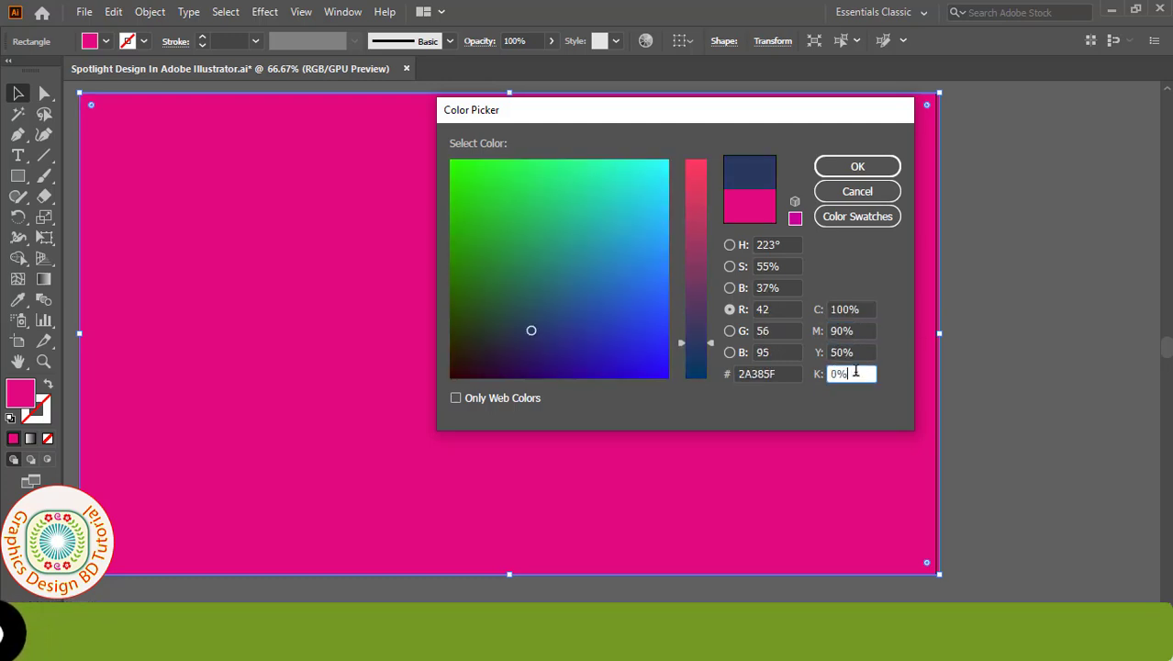
type("75")
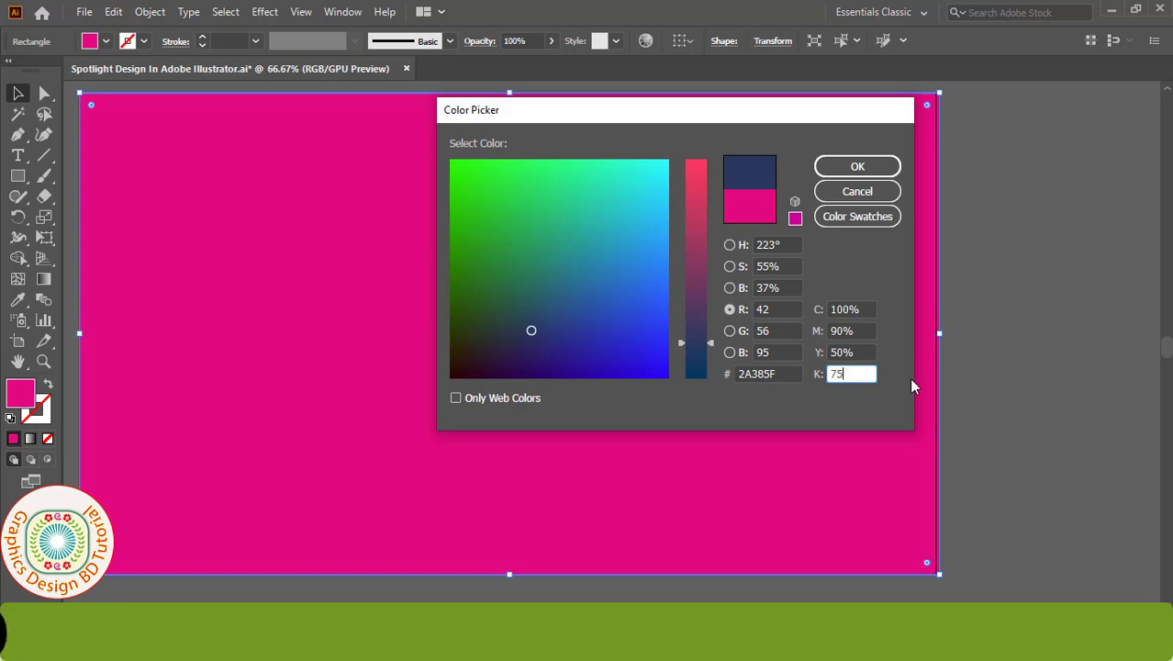
left_click(846, 169)
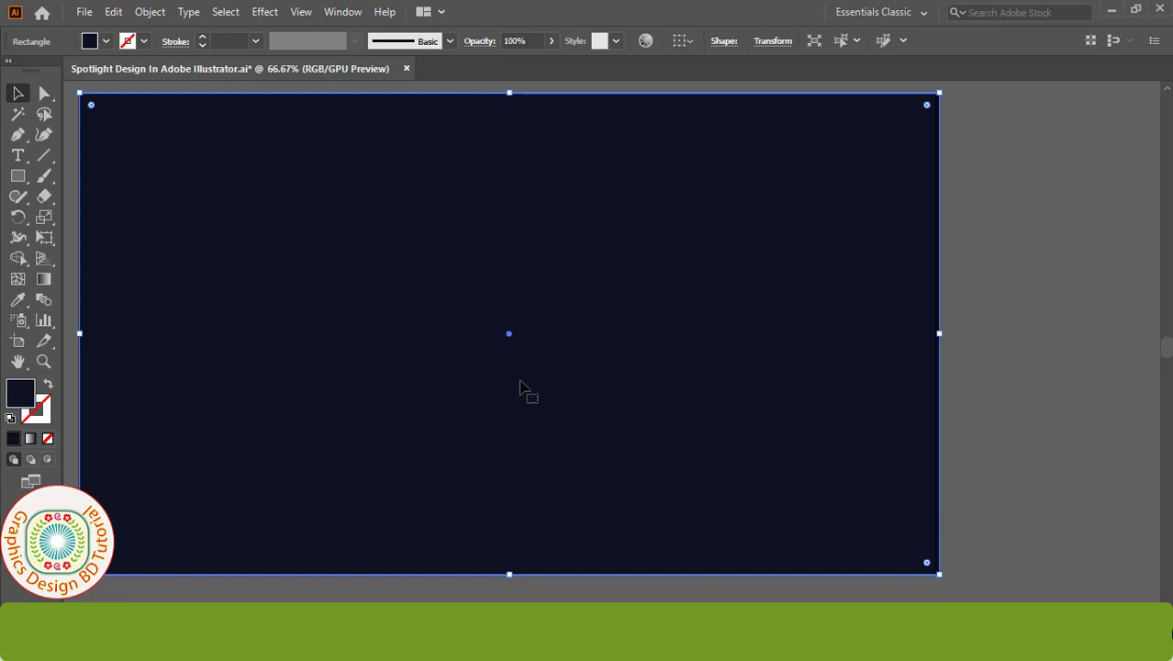
Send the navy rectangle behind the title and lock it in place.
right_click(519, 388)
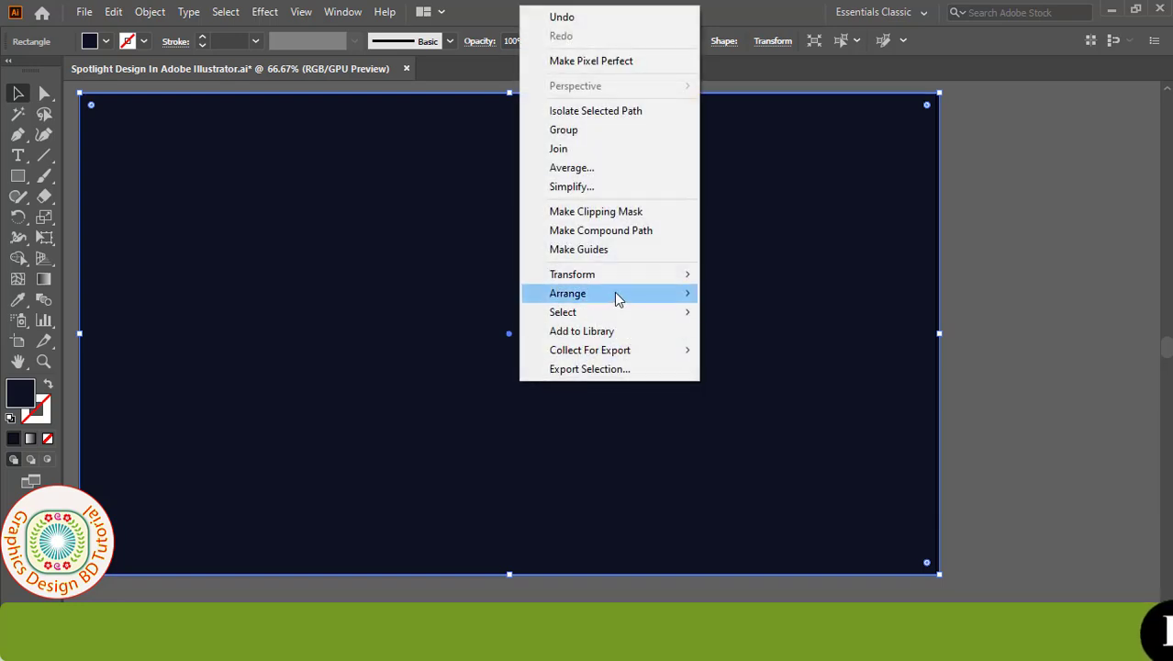
mouse_move(567, 293)
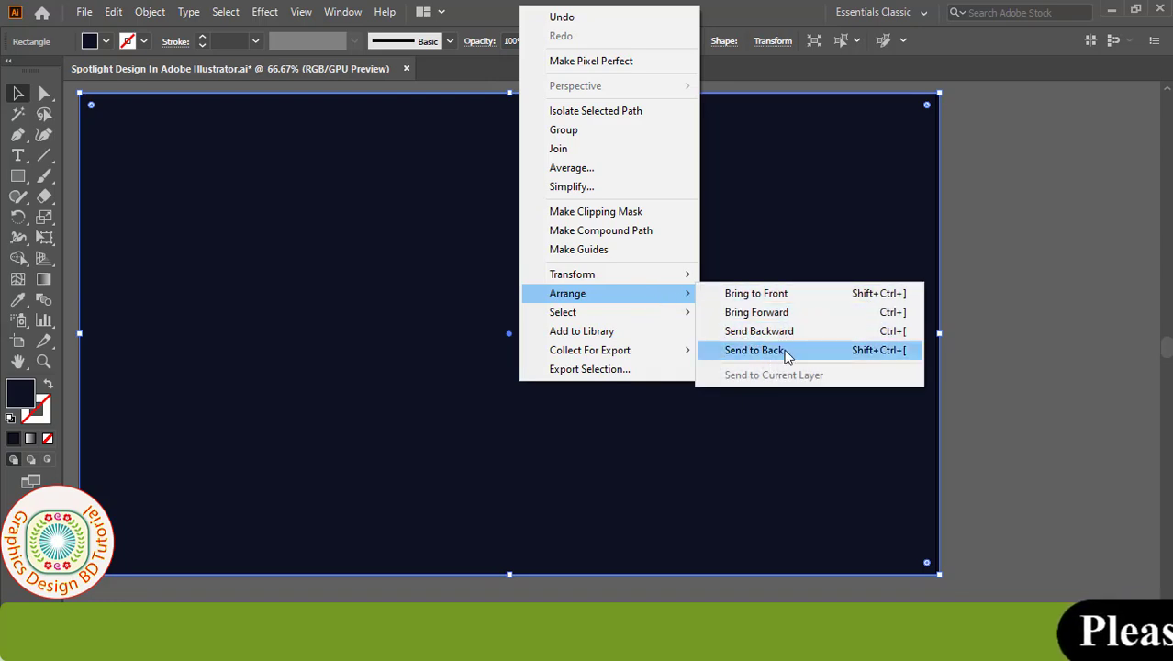
left_click(785, 350)
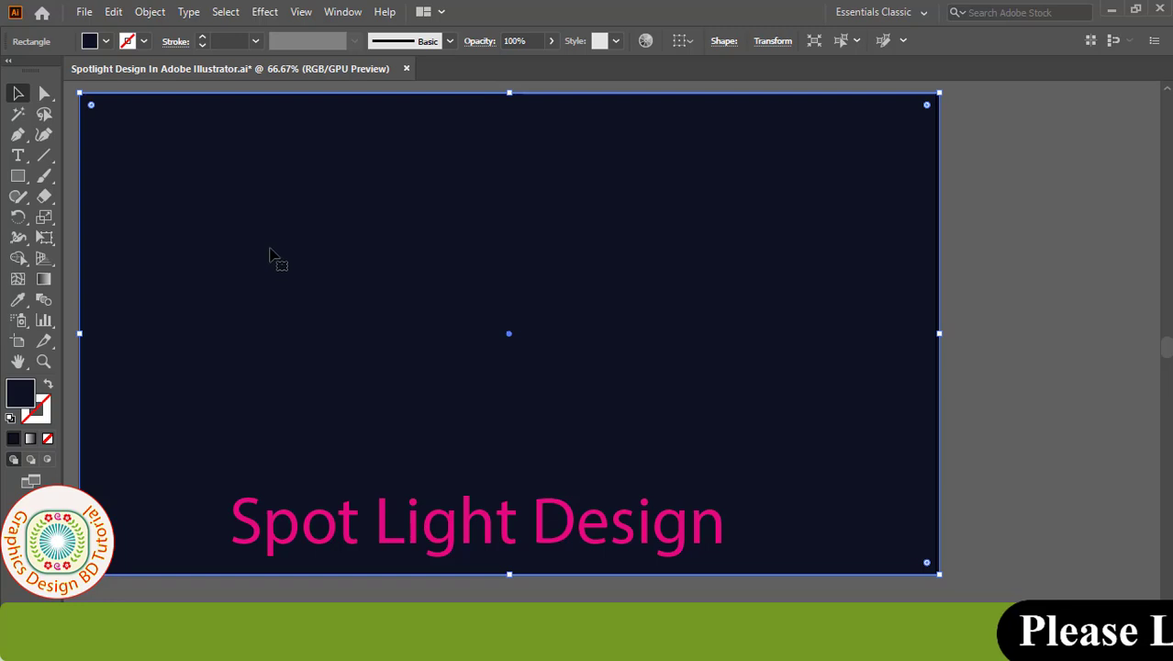
left_click(145, 12)
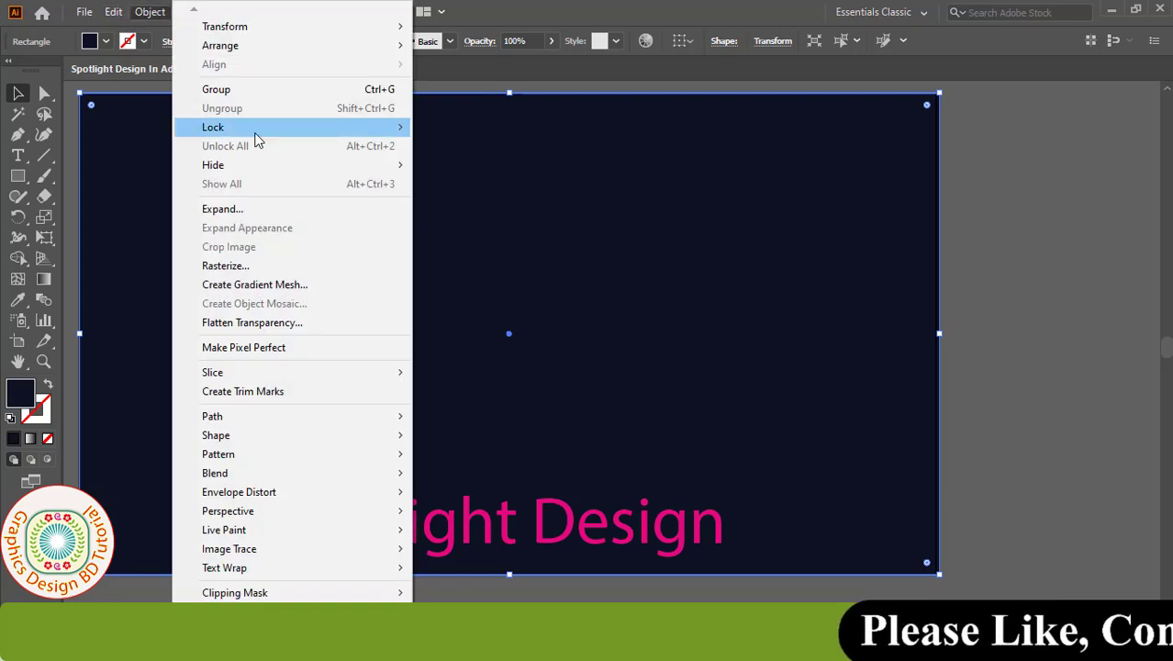
mouse_move(275, 127)
left_click(474, 134)
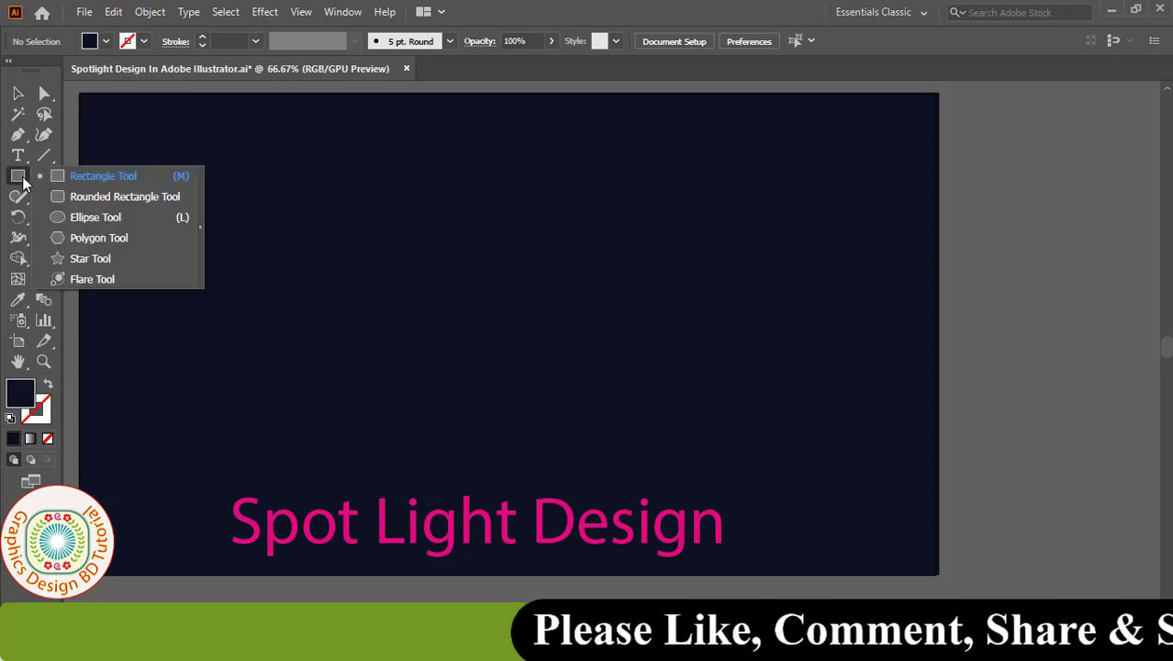
Draw and enlarge a large circle above the title, then open the Gradient panel.
left_click_drag(24, 183, 82, 220)
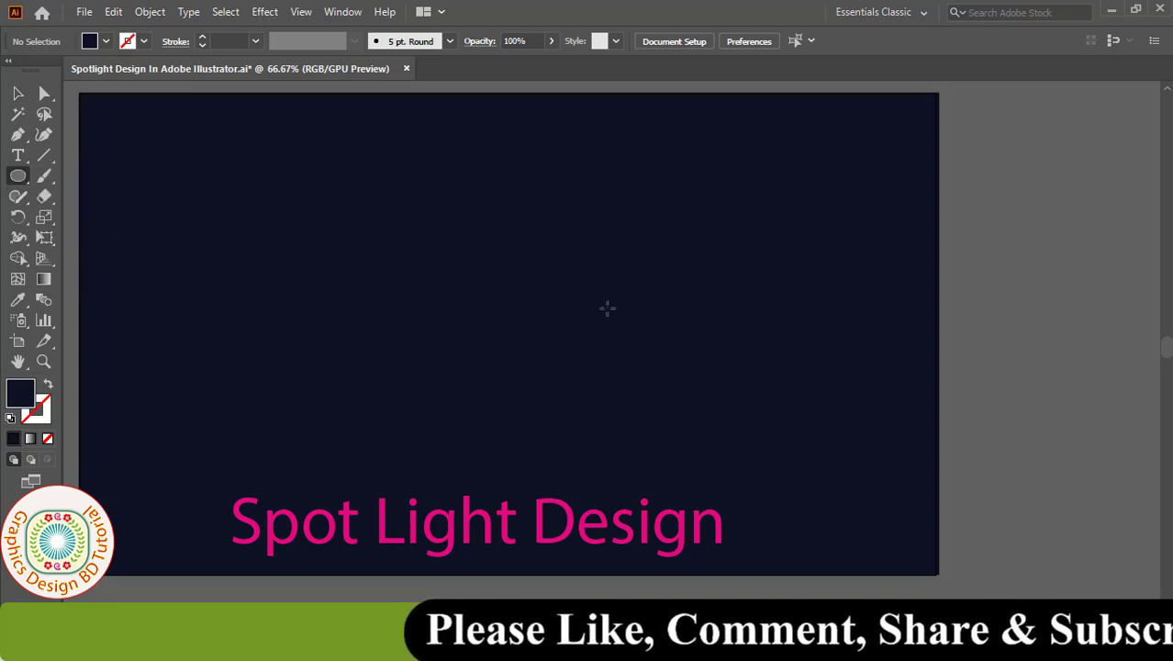
left_click_drag(290, 172, 587, 470)
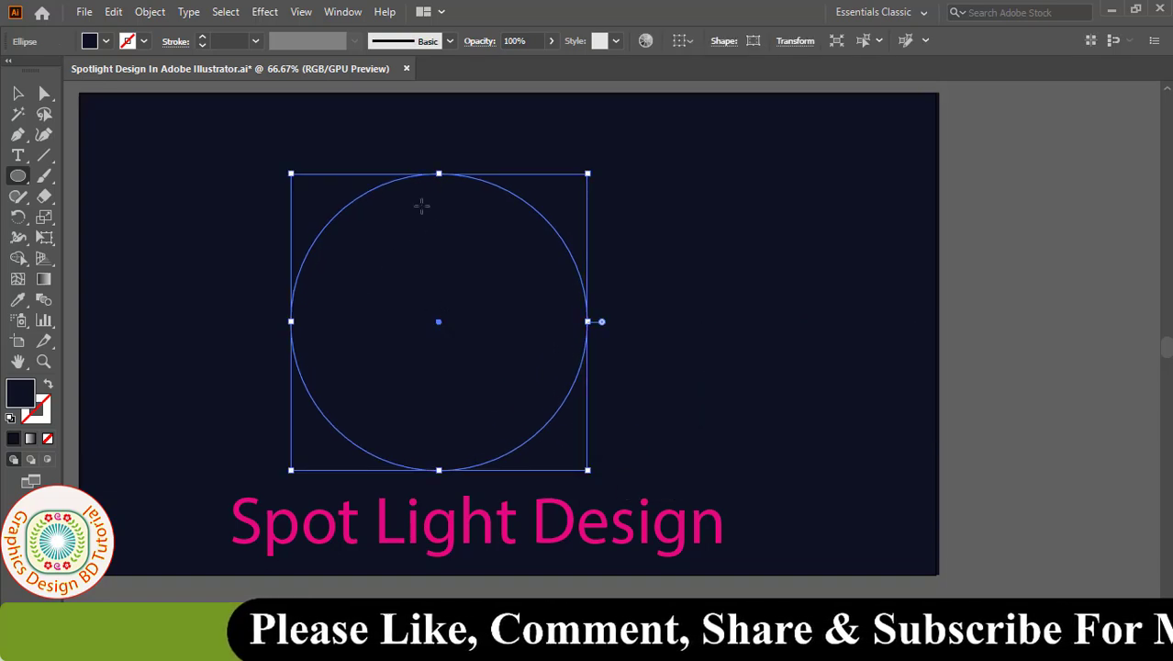
key("v")
left_click_drag(588, 173, 631, 129)
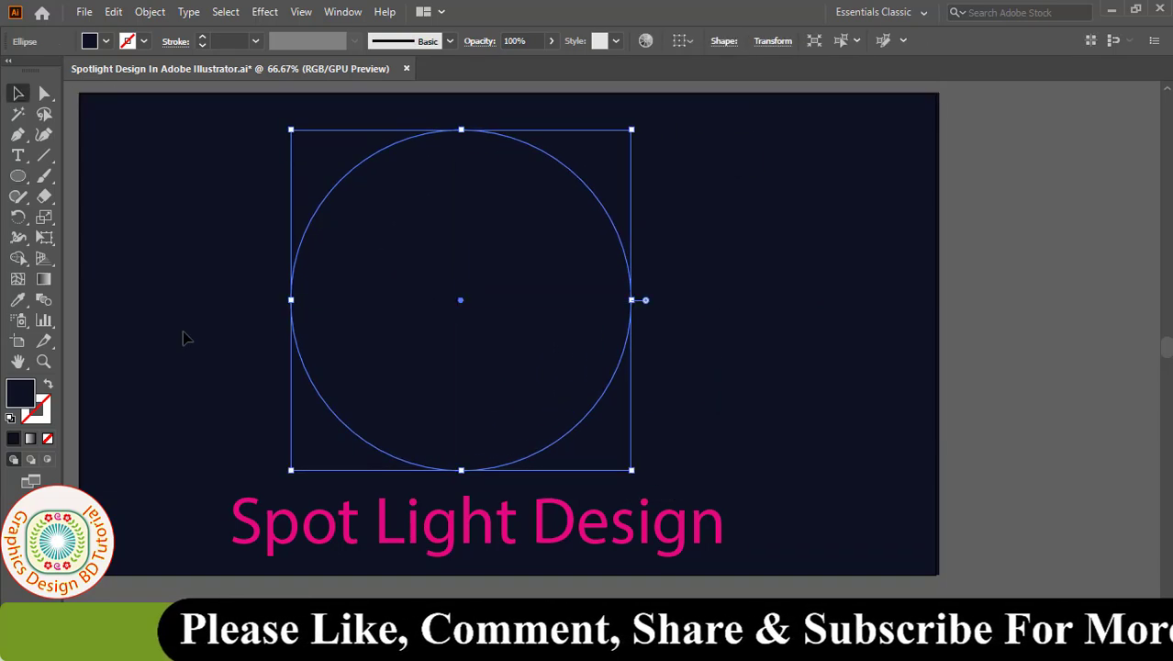
key("g")
double_click(43, 278)
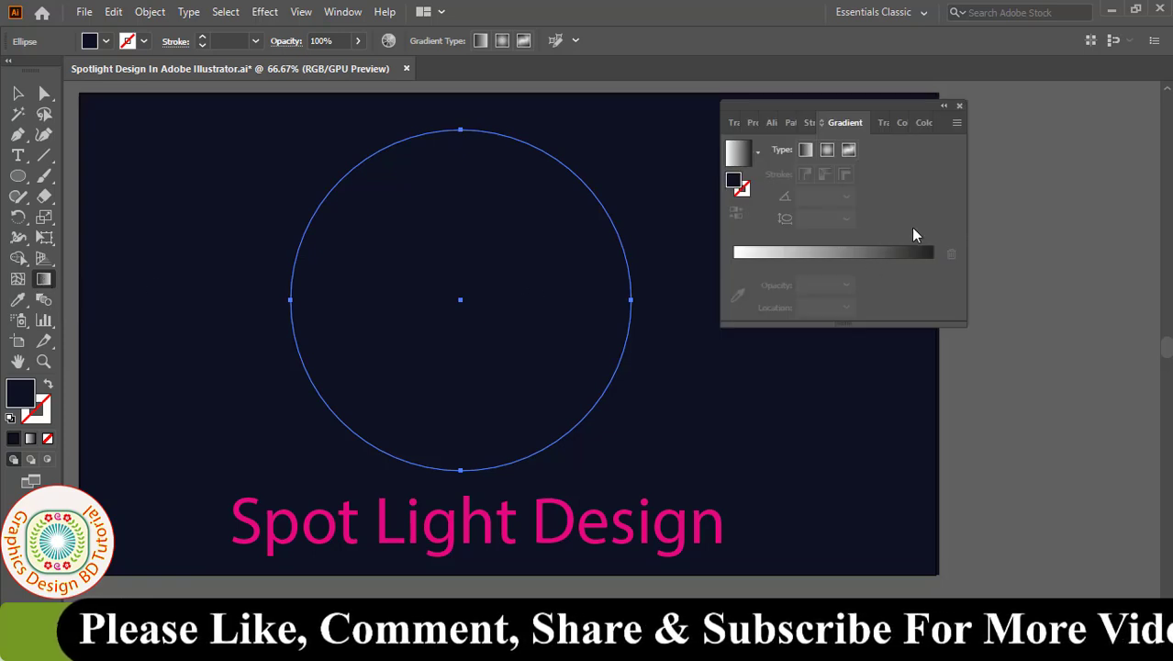
Fill the circle with the White, Black preset gradient running left to right.
left_click(826, 151)
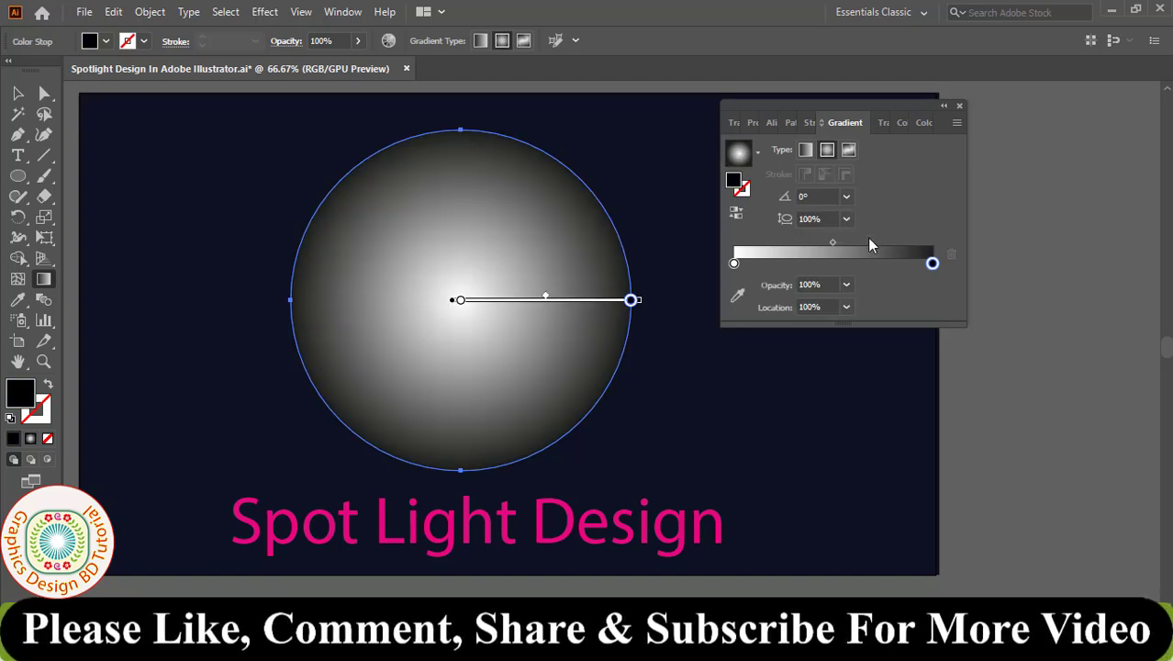
left_click(932, 264)
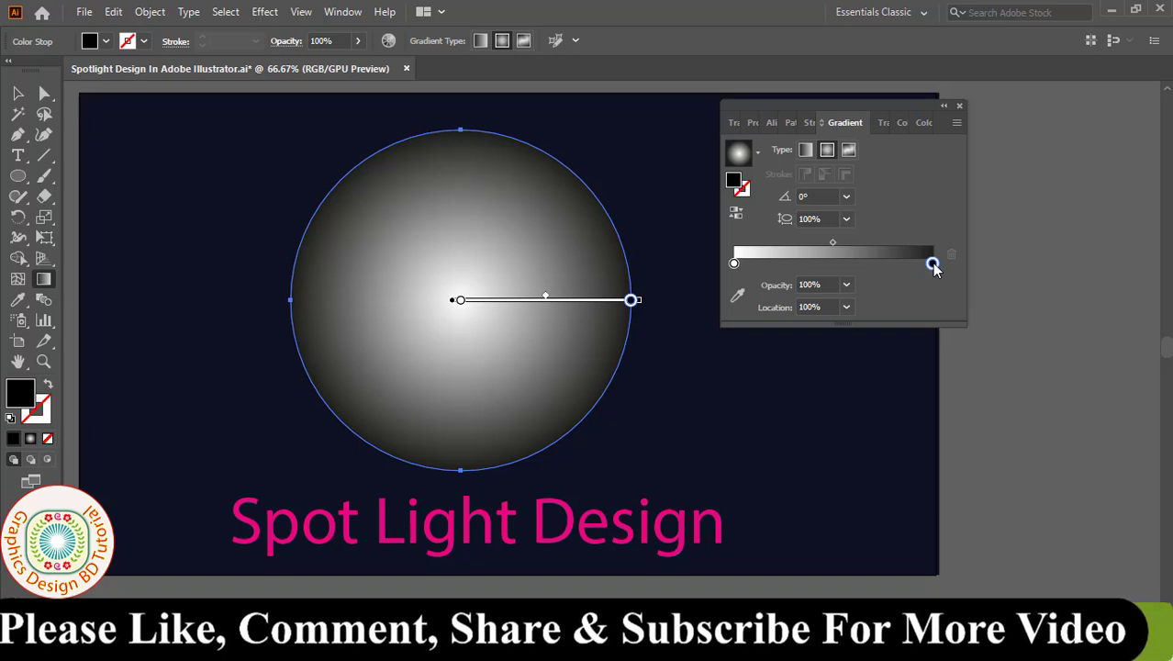
double_click(933, 264)
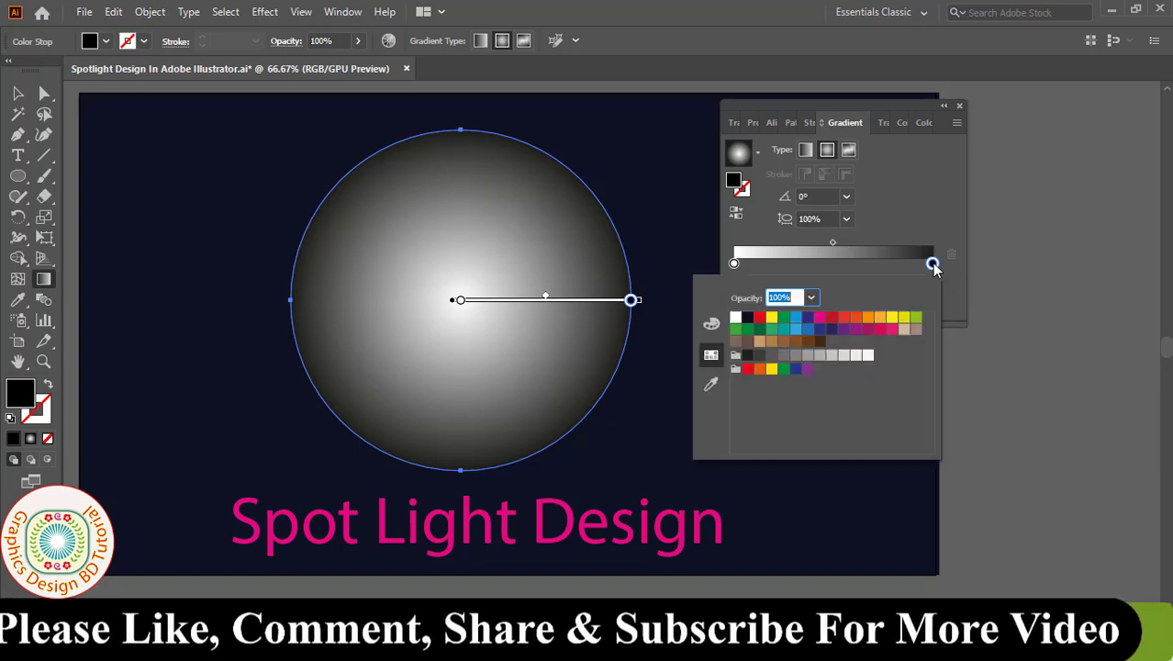
left_click(762, 157)
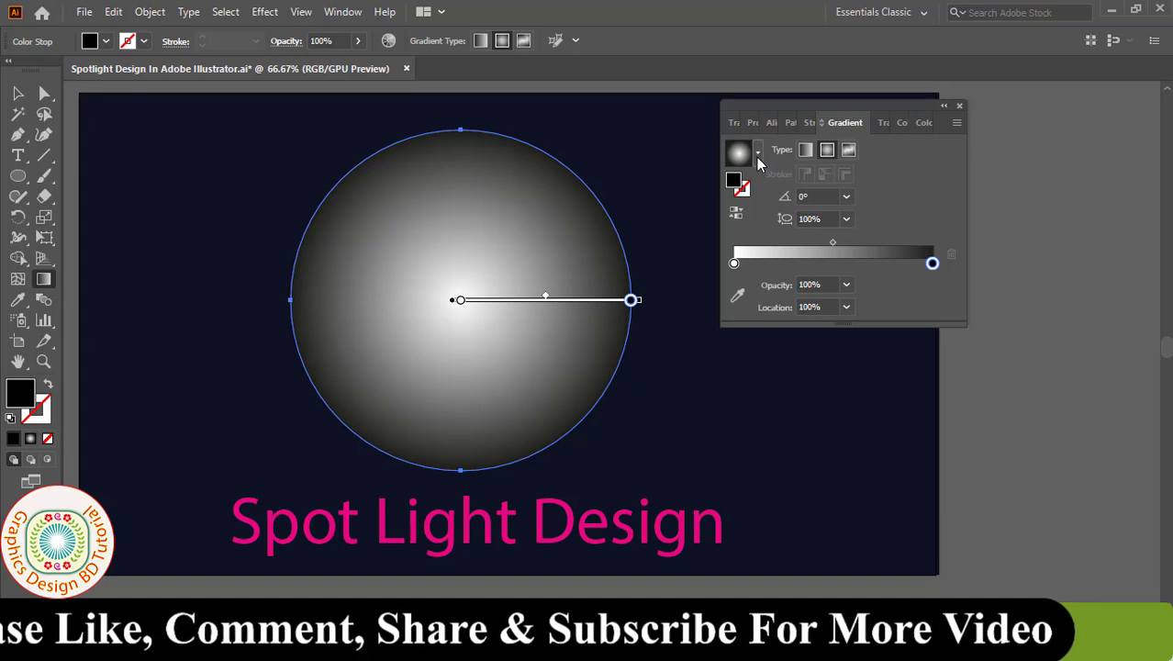
left_click(757, 156)
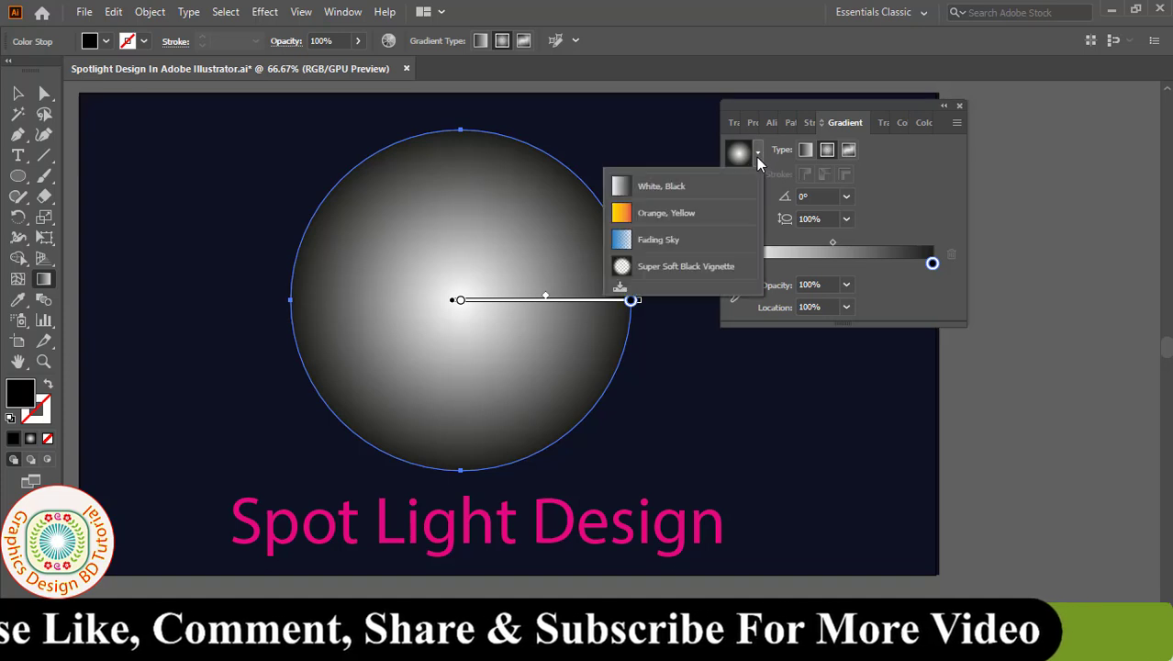
left_click(673, 186)
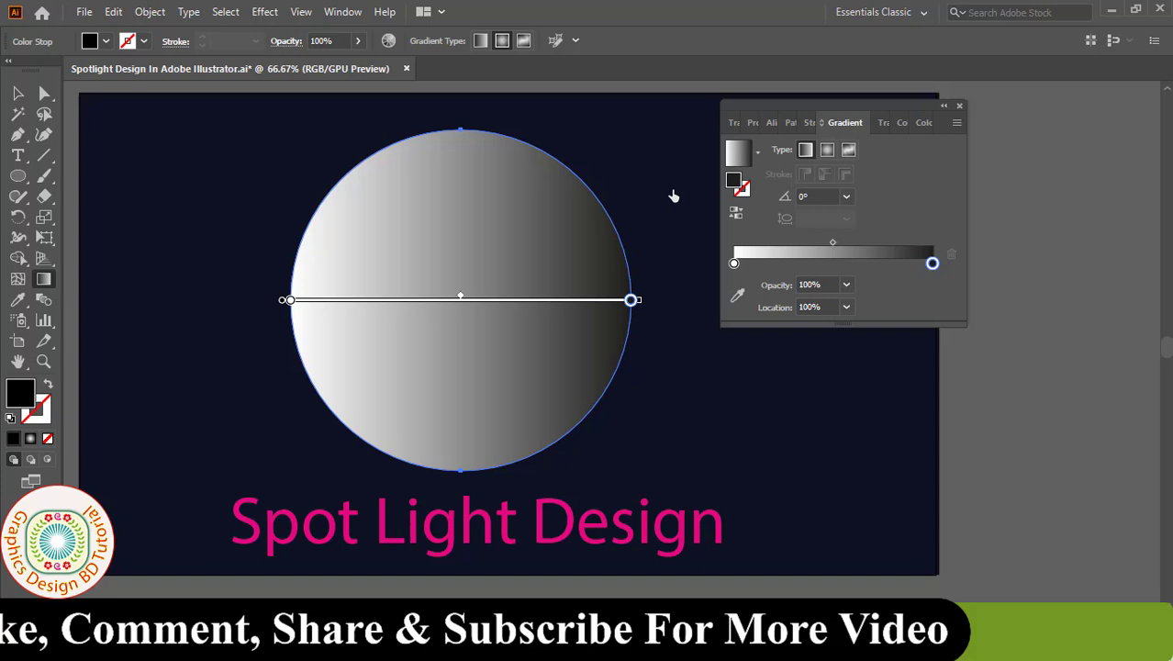
left_click(847, 285)
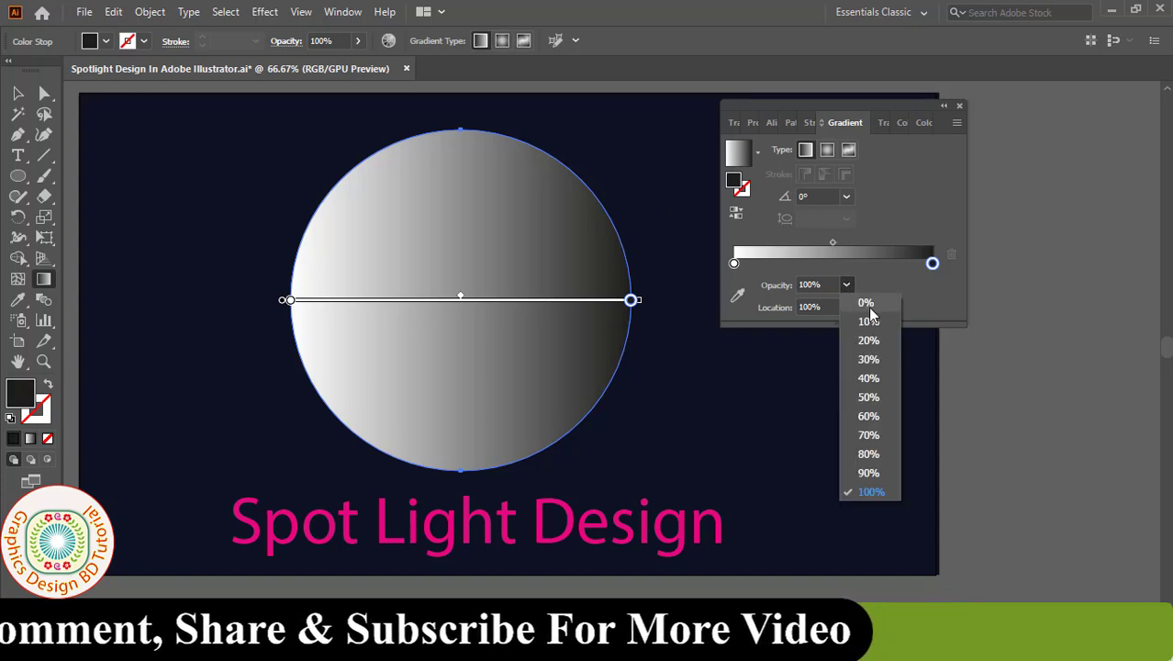
Set the right gradient stop to 0% opacity and switch the left stop to CMYK sliders.
left_click(865, 303)
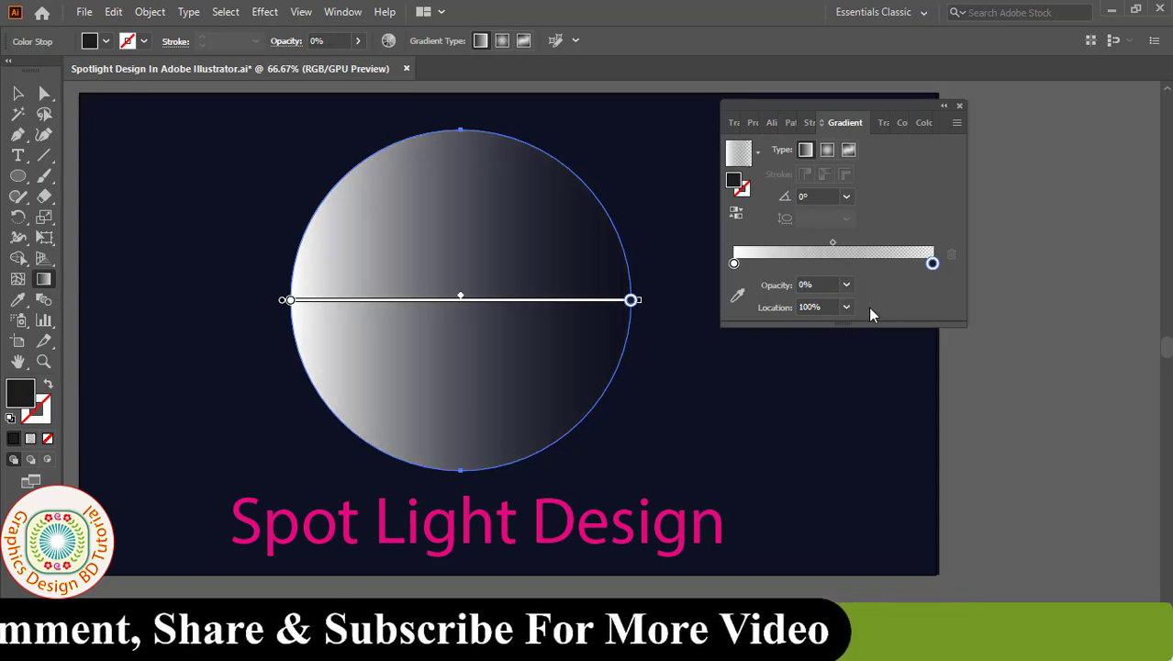
double_click(733, 265)
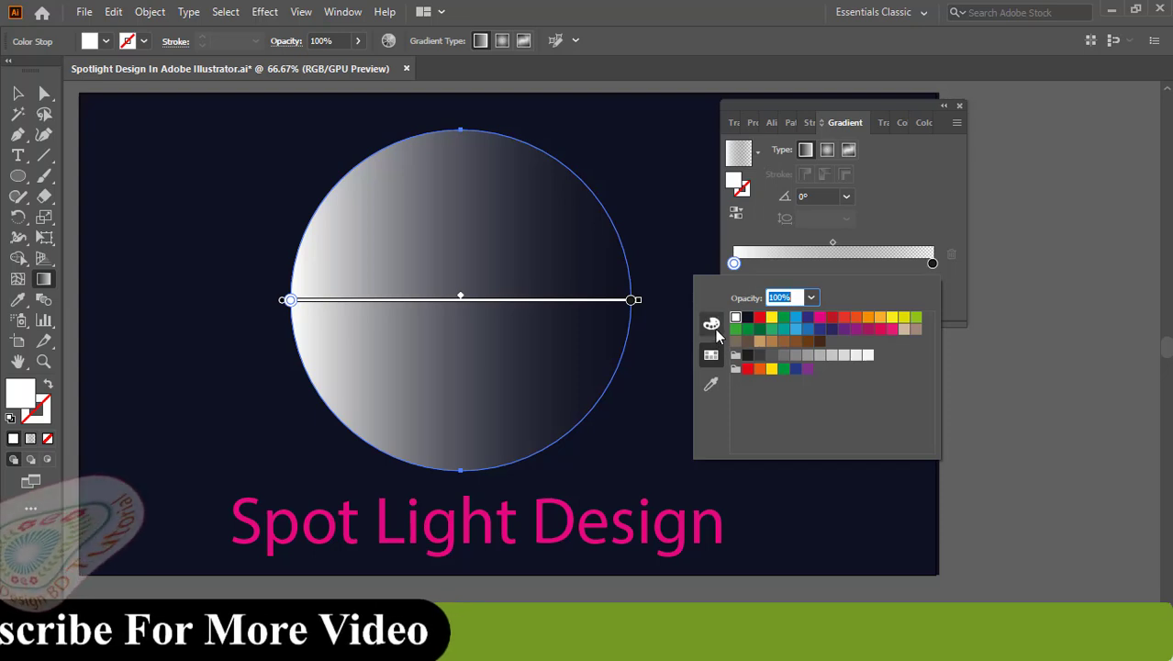
left_click(714, 327)
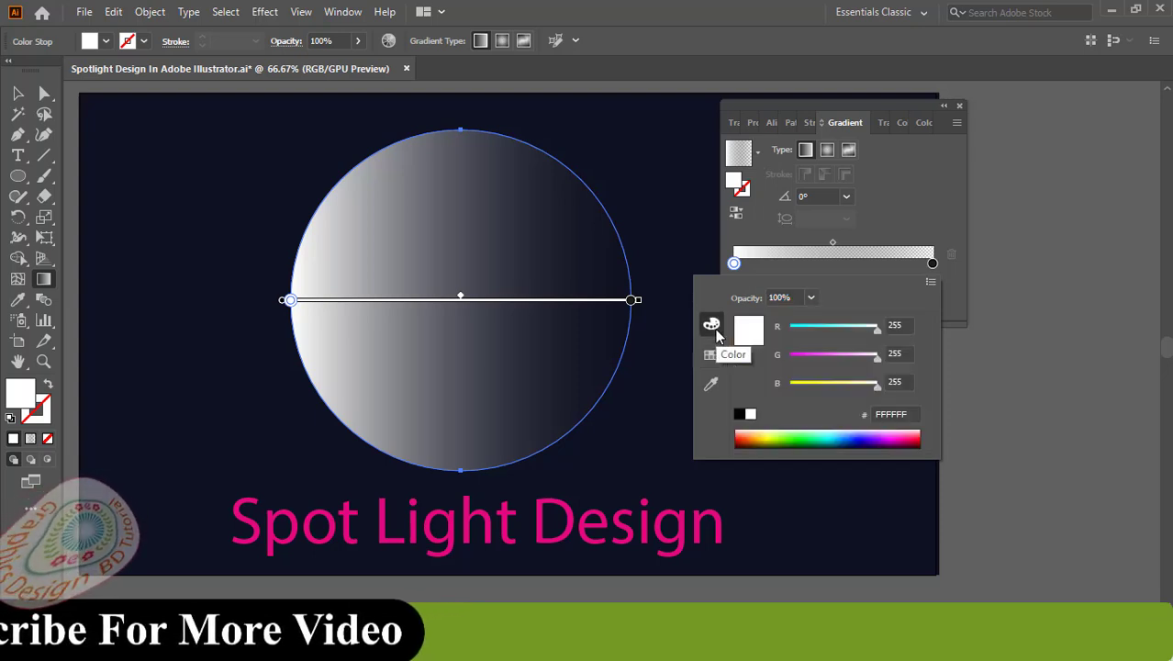
left_click(930, 283)
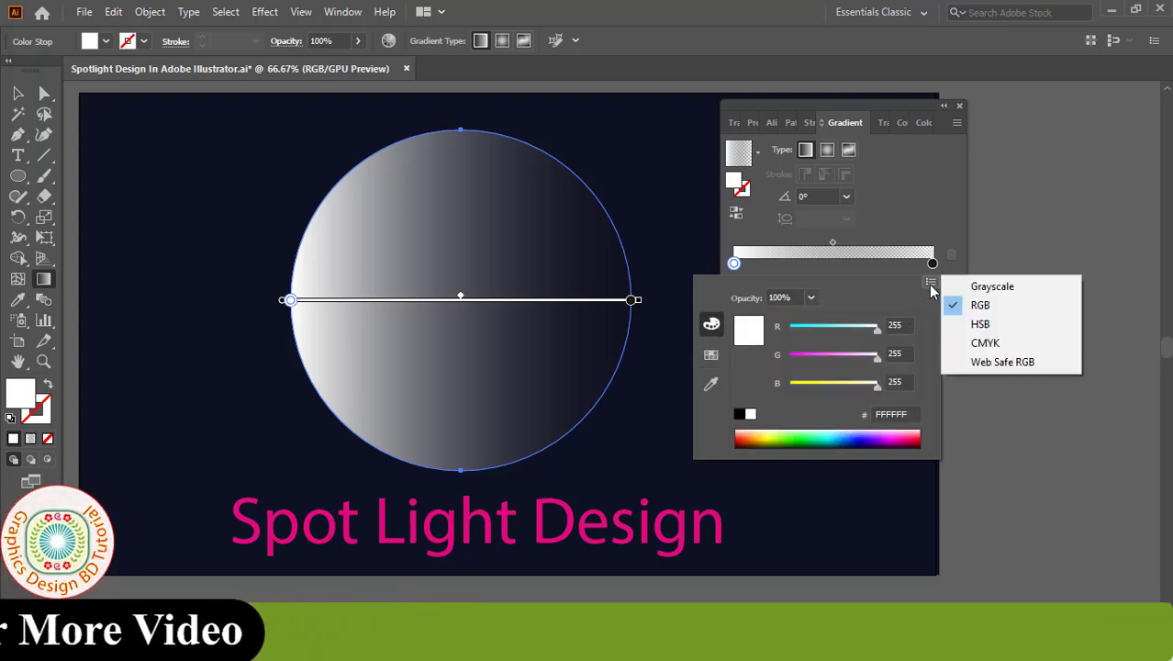
left_click(976, 346)
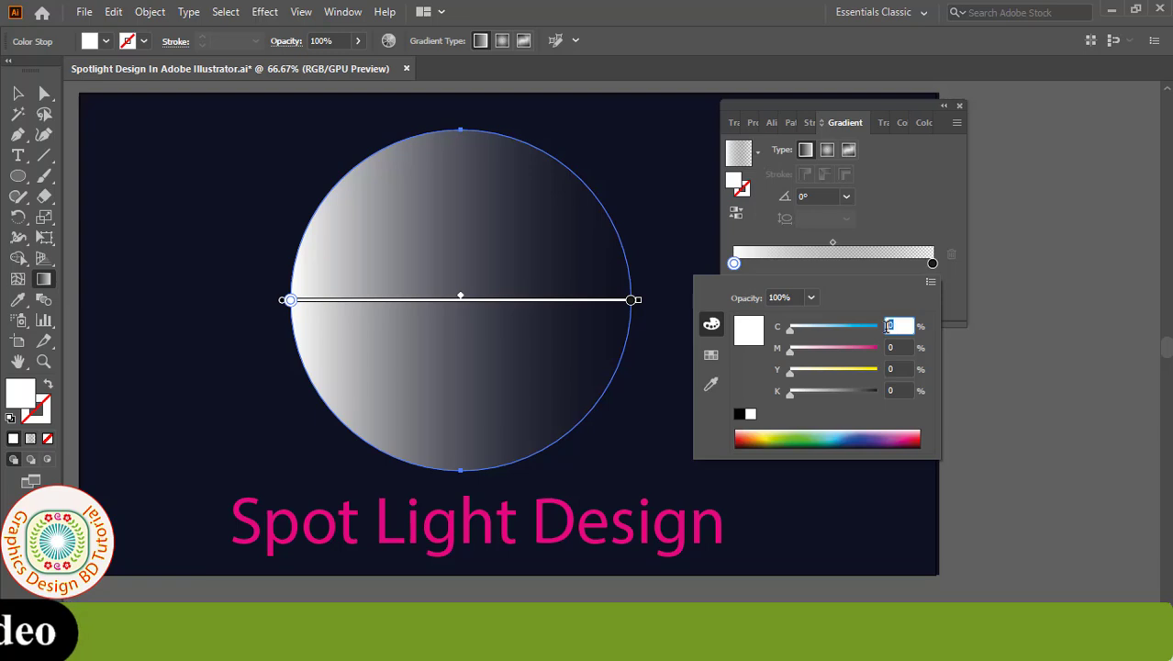
Make the left stop blue C85 M50 Y0 K0 and move it to 20% location.
type("85")
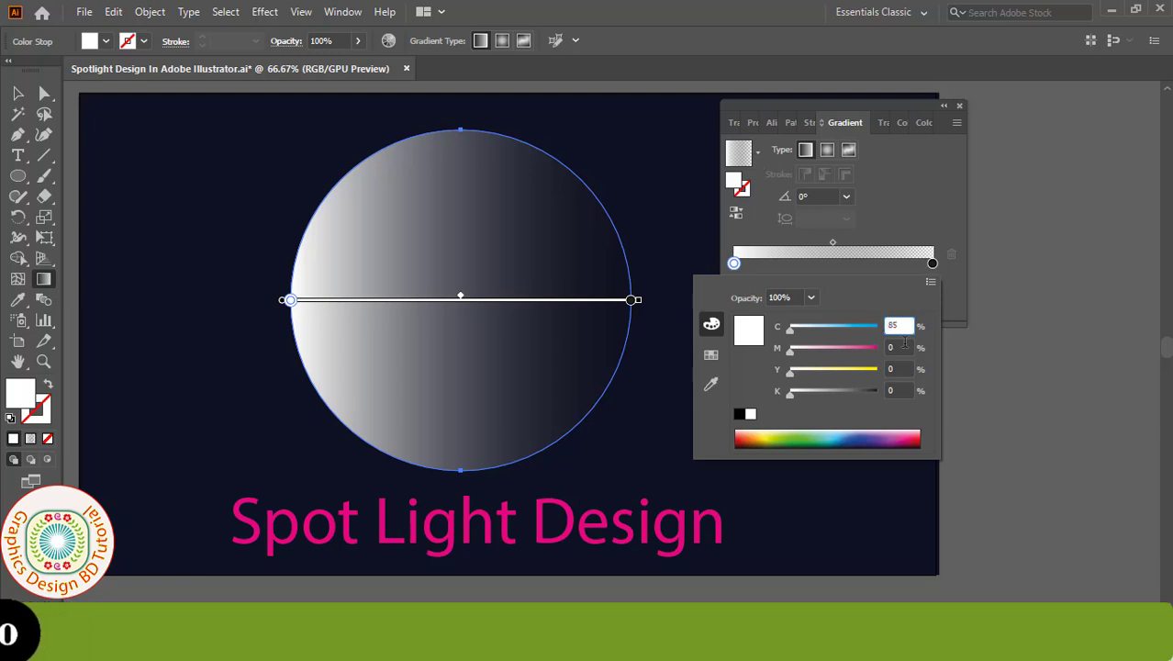
key("Tab")
type("50")
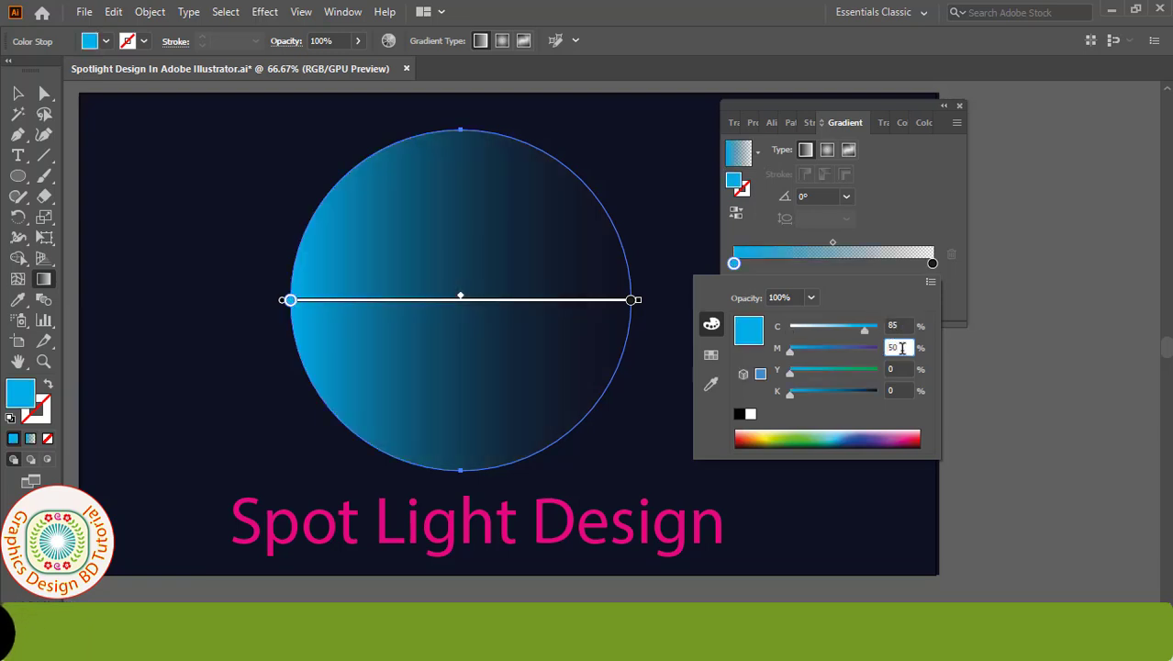
key("Tab")
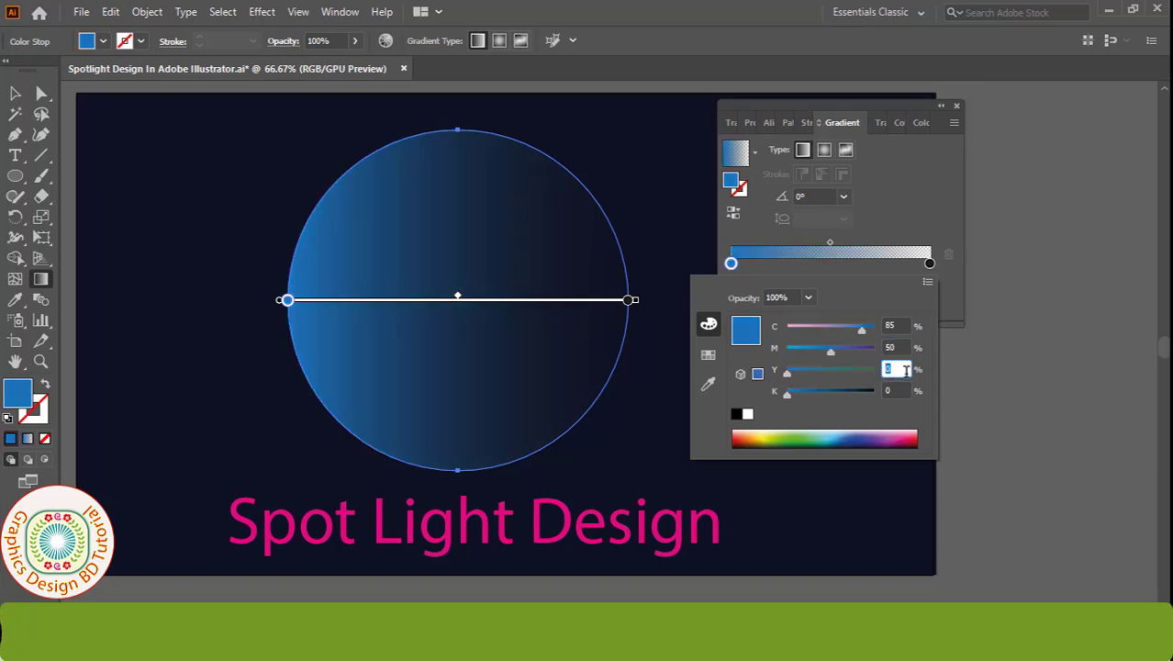
key("Tab")
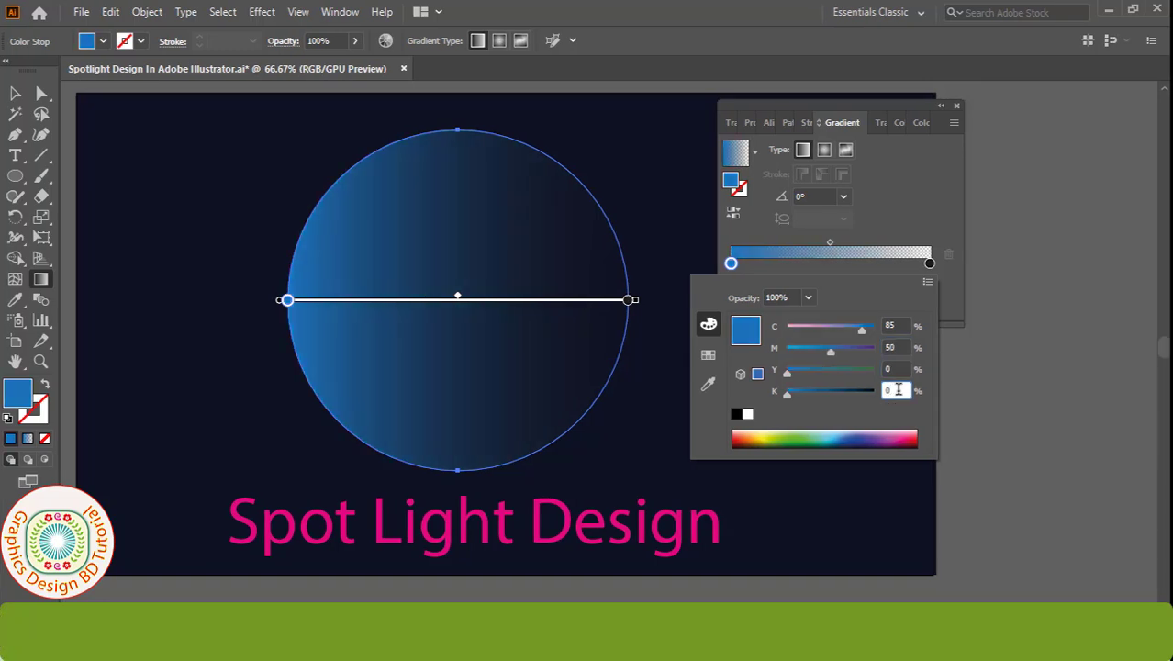
key("Return")
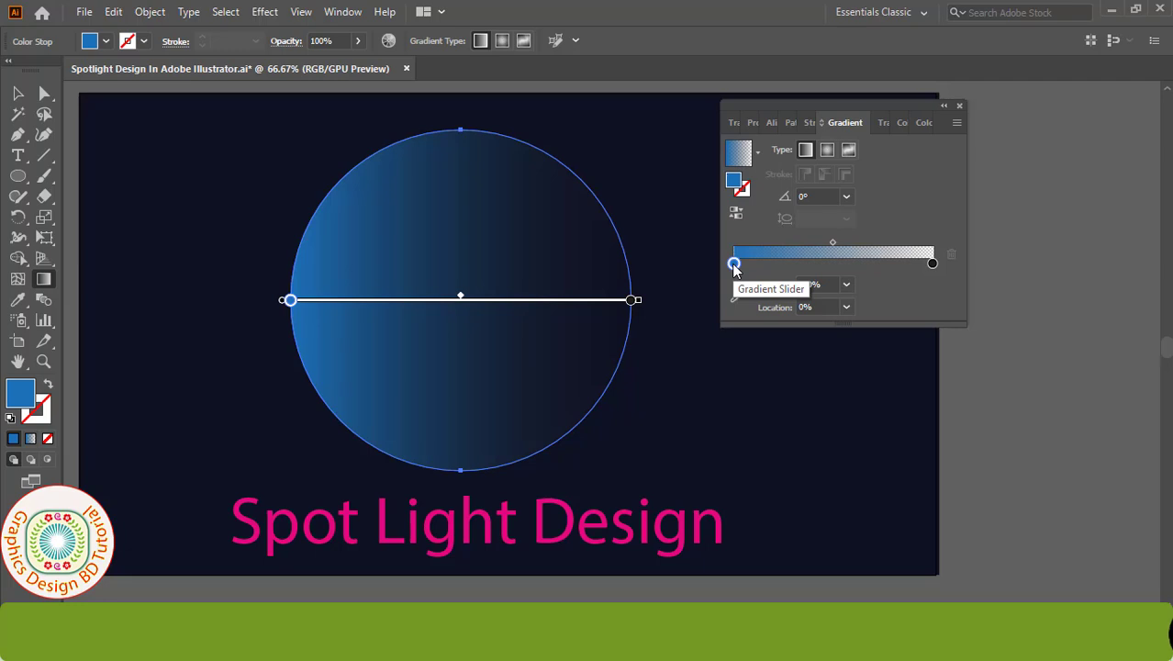
left_click(846, 307)
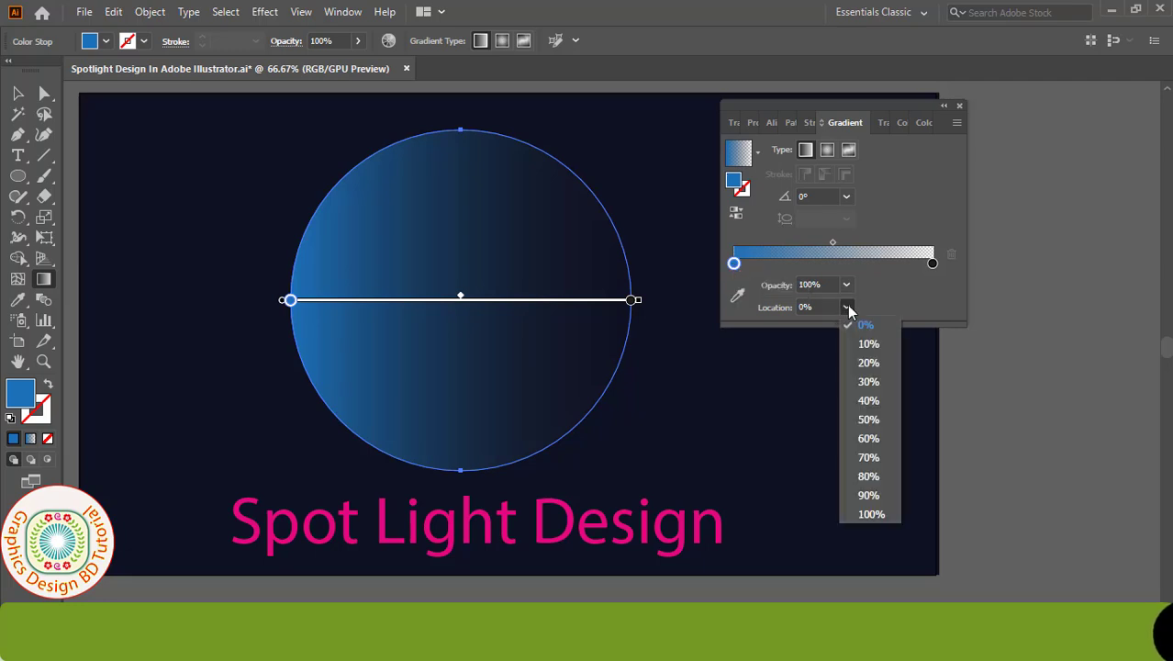
left_click(867, 364)
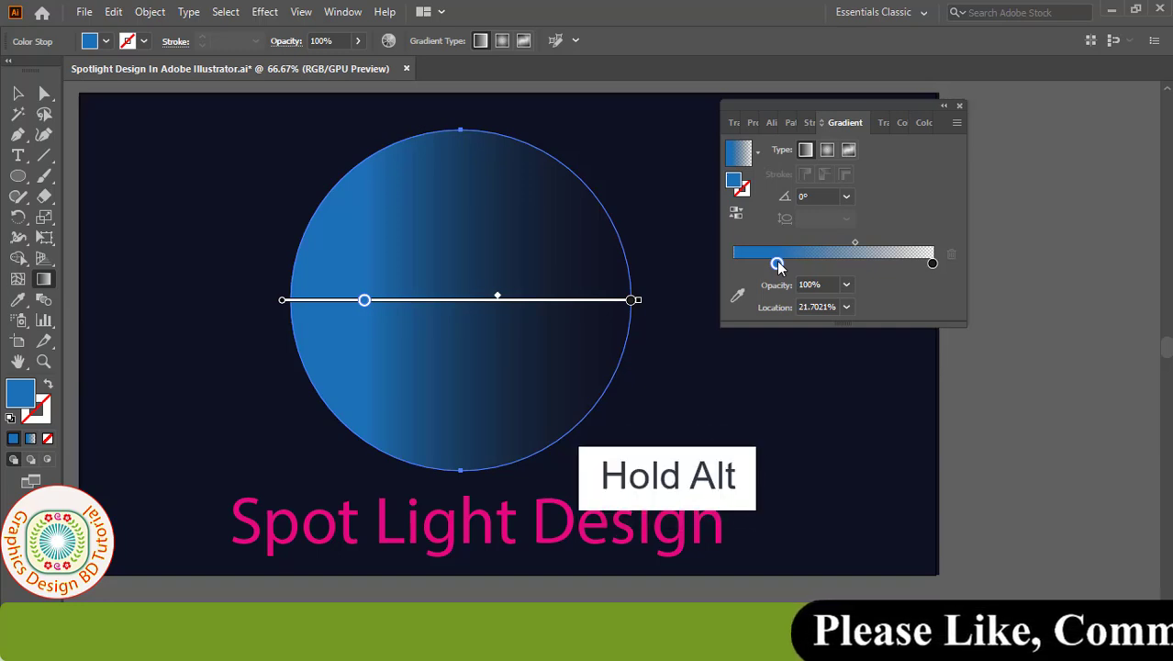
Add a light blue C70 M15 Y0 K0 stop at the left and shift the midpoint to about 70%.
left_click_drag(777, 264, 737, 264)
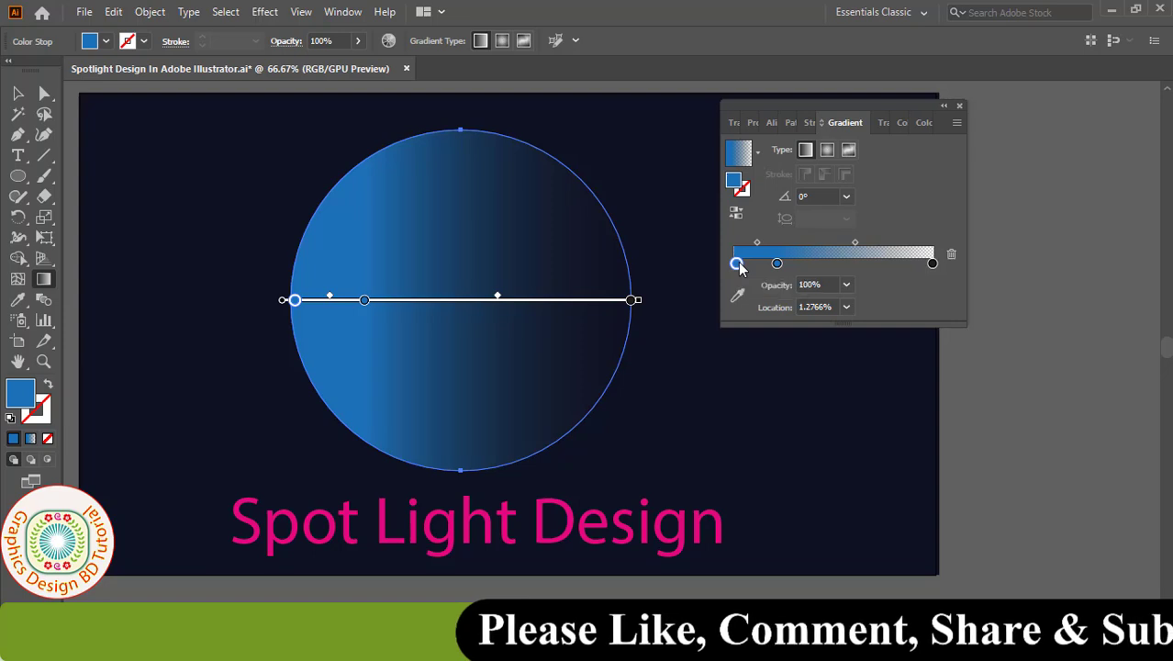
double_click(737, 264)
double_click(891, 324)
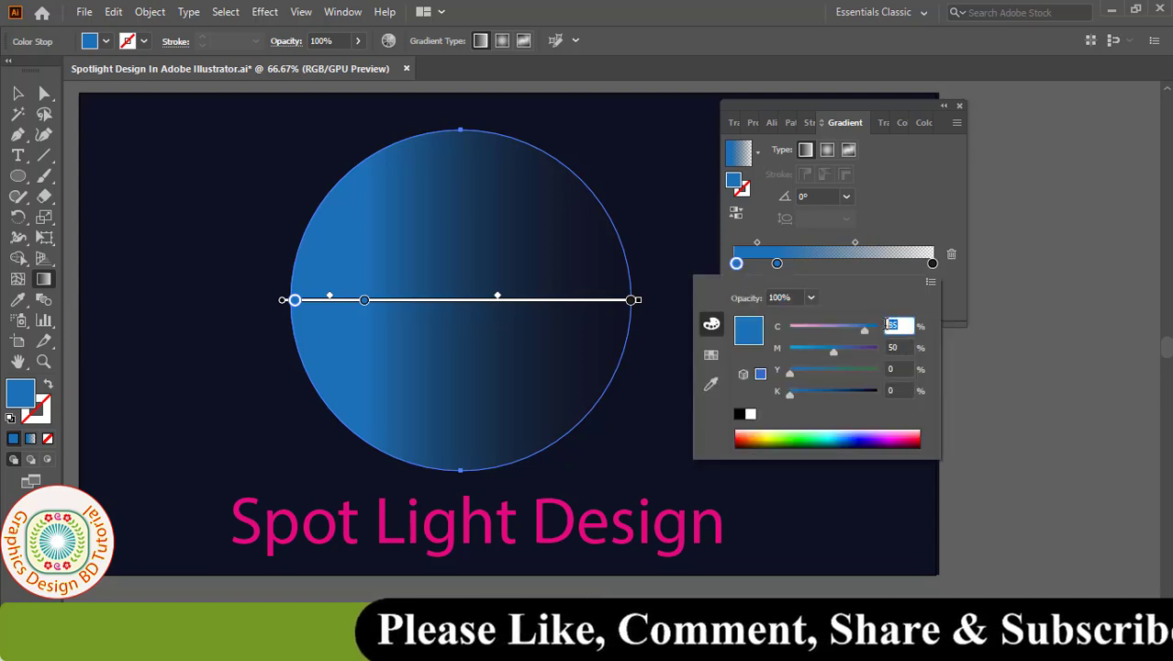
type("70")
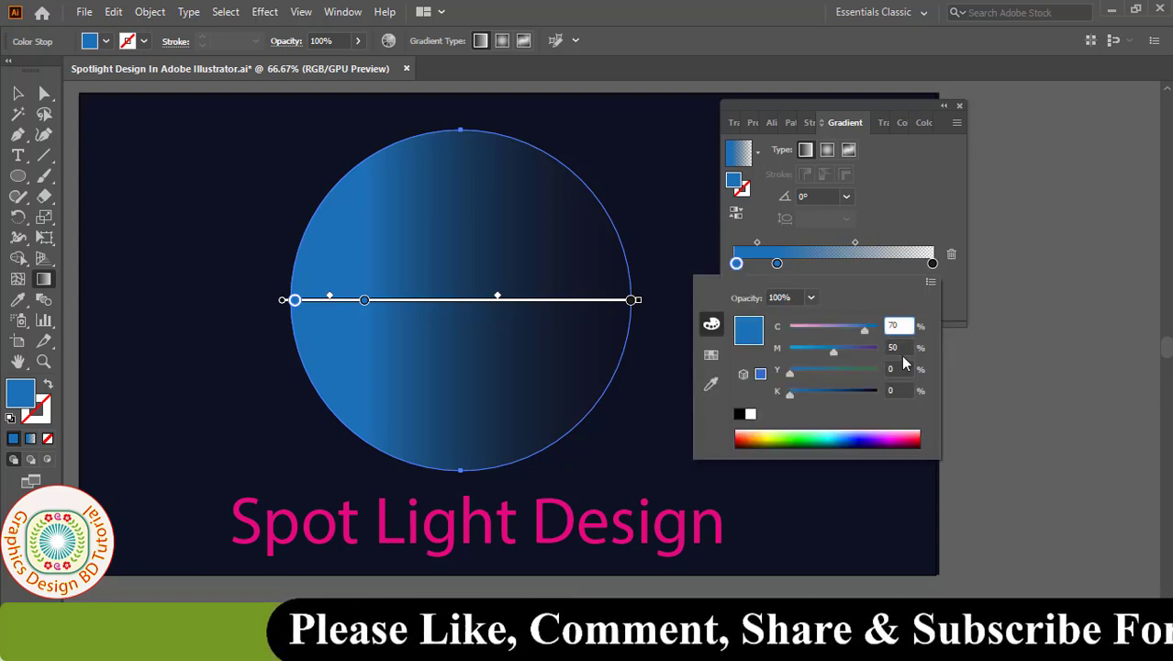
key("Tab")
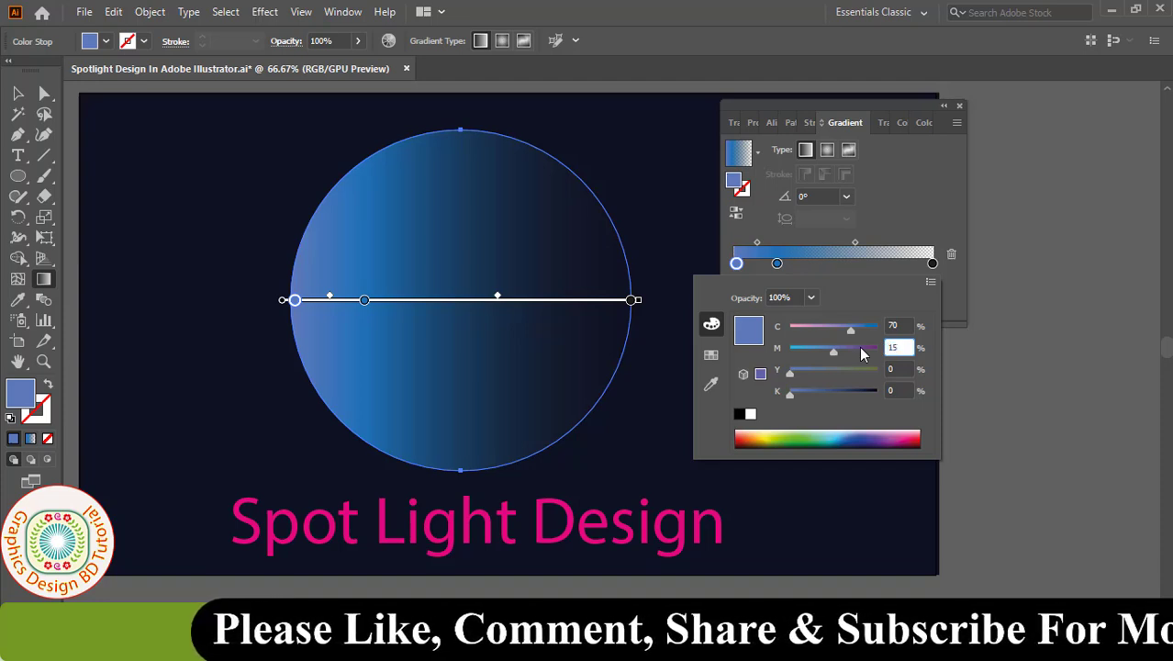
type("15")
key("Tab")
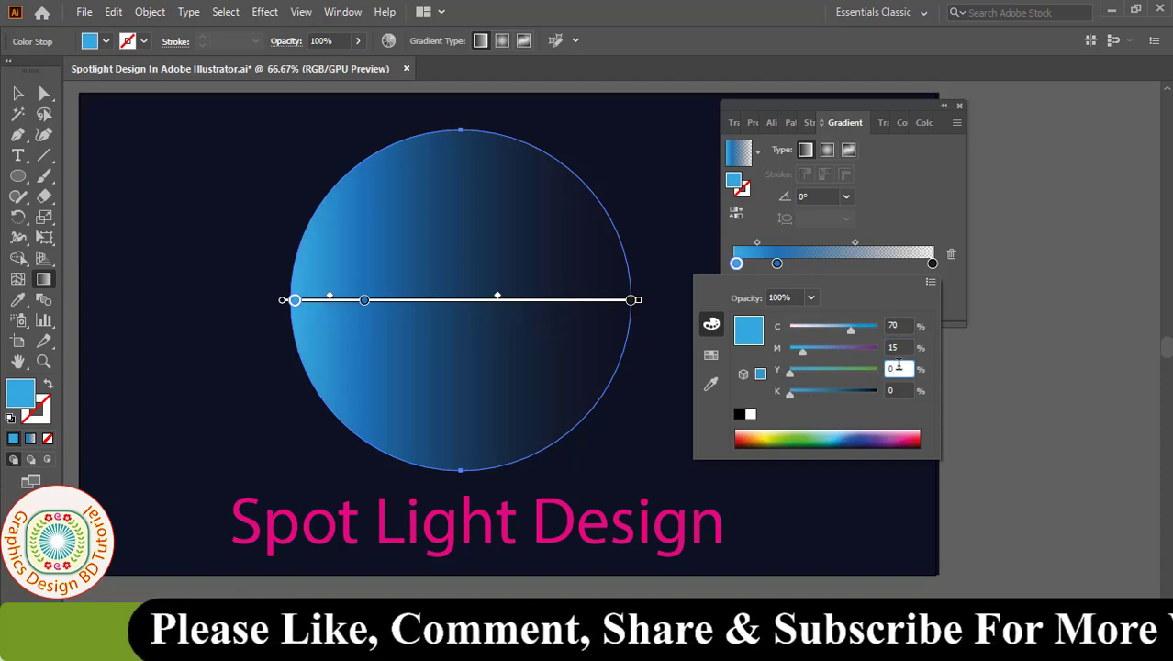
key("Return")
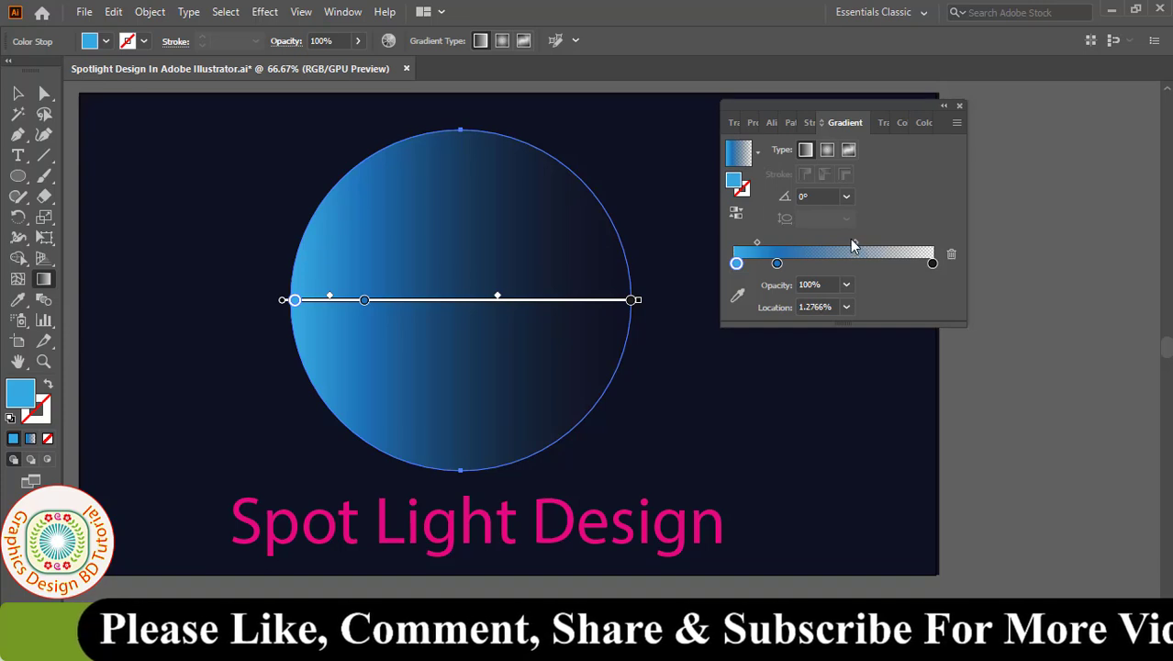
left_click(855, 242)
left_click_drag(855, 243, 885, 243)
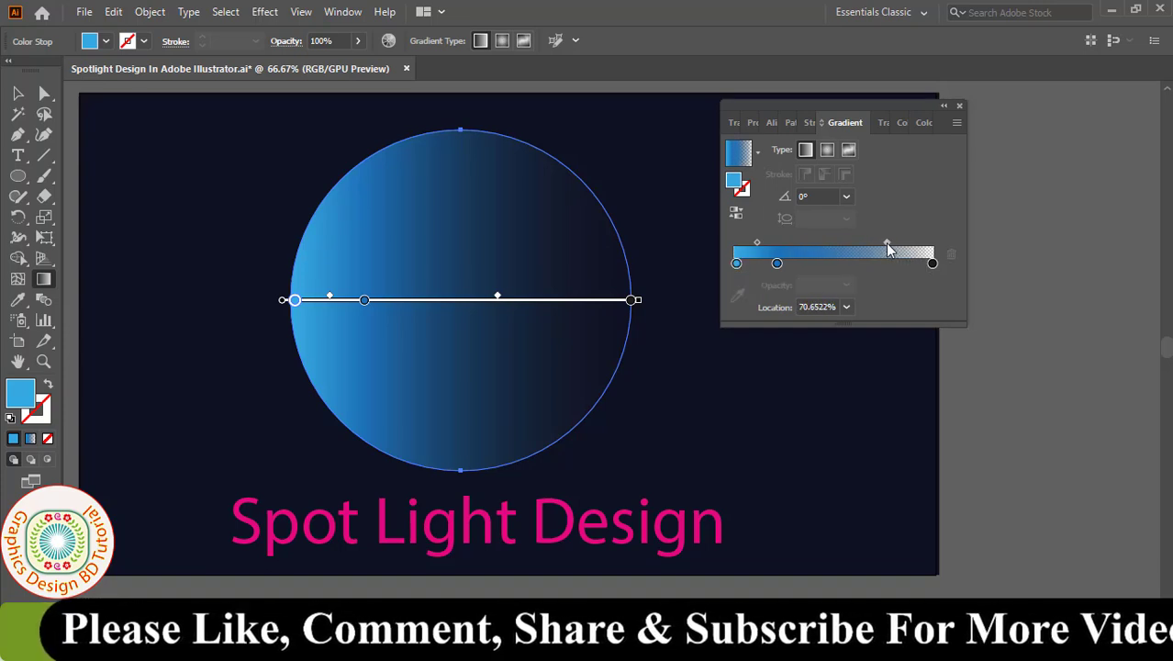
Make the gradient radial, radiating from the circle's top, with a wider bright blue area.
left_click(828, 152)
mouse_move(457, 306)
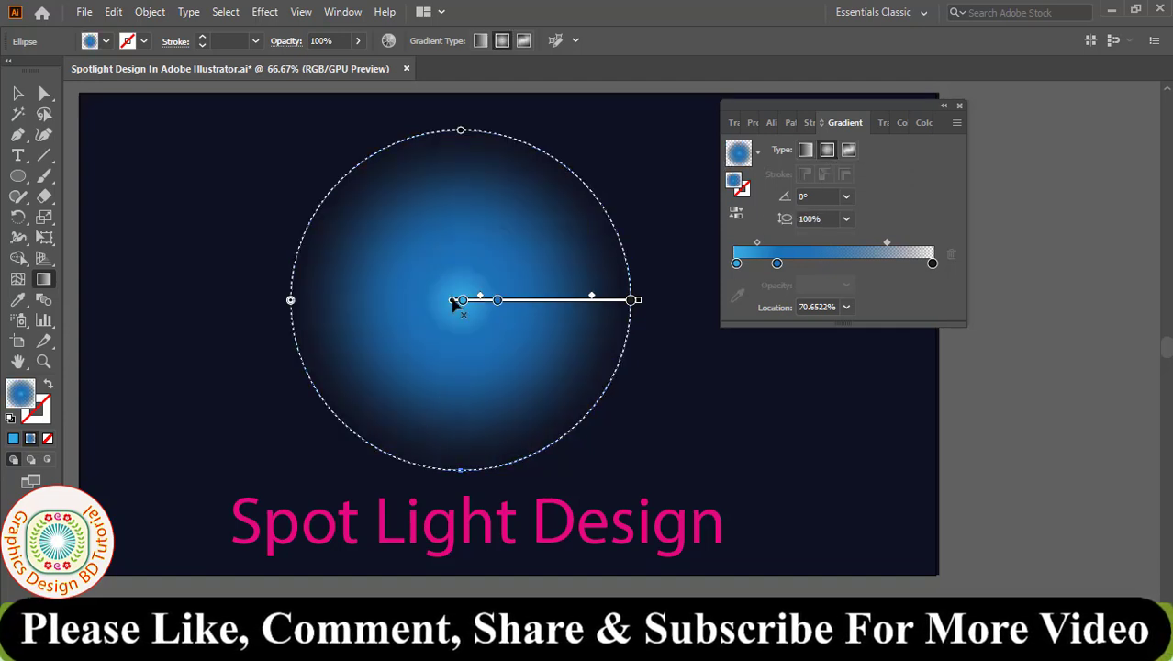
mouse_move(454, 308)
left_mouse_down()
mouse_move(418, 270)
mouse_move(459, 133)
left_mouse_up()
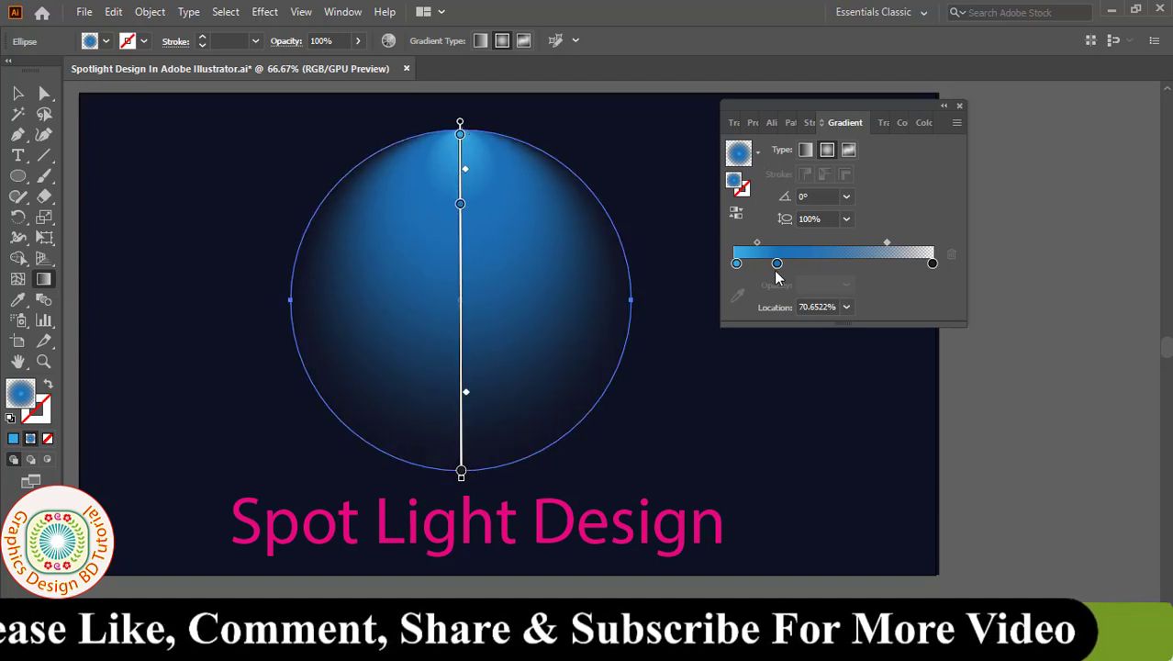
left_click_drag(776, 263, 824, 263)
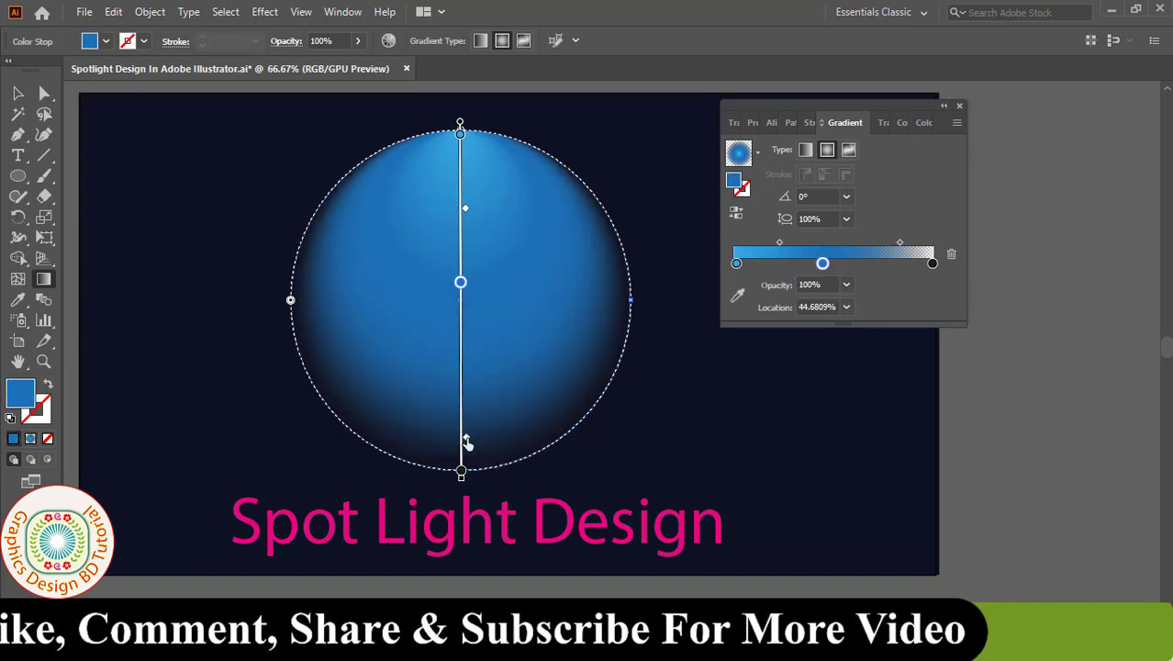
left_click_drag(460, 282, 461, 348)
mouse_move(465, 240)
left_mouse_down()
mouse_move(466, 180)
mouse_move(466, 197)
left_mouse_up()
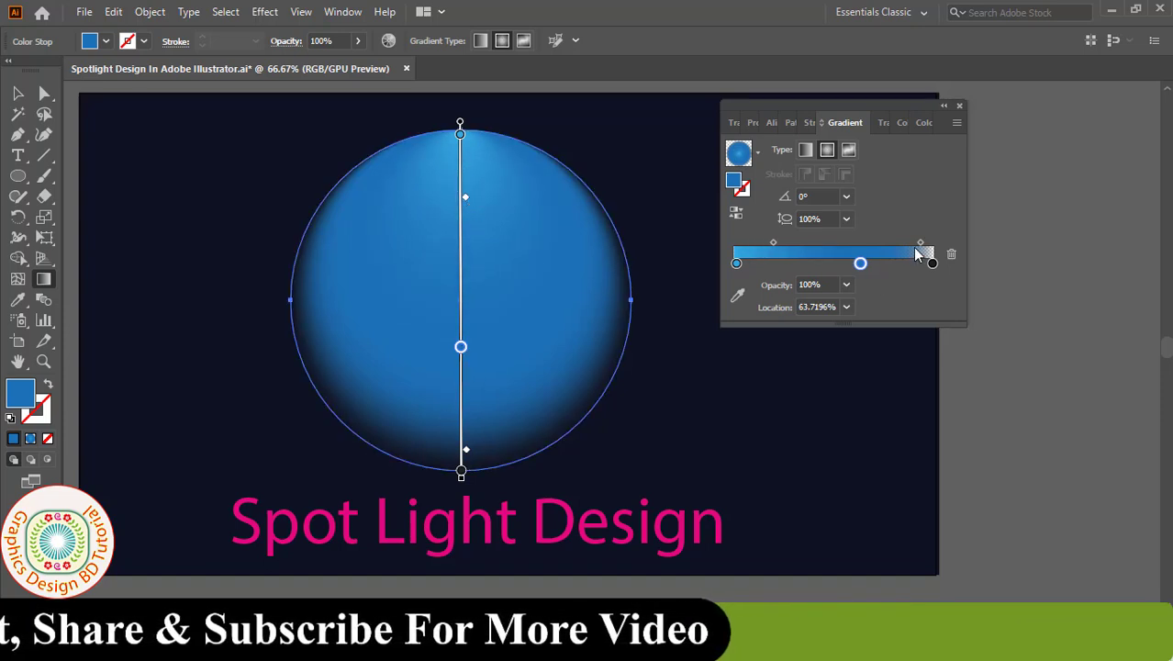
left_click_drag(921, 242, 907, 243)
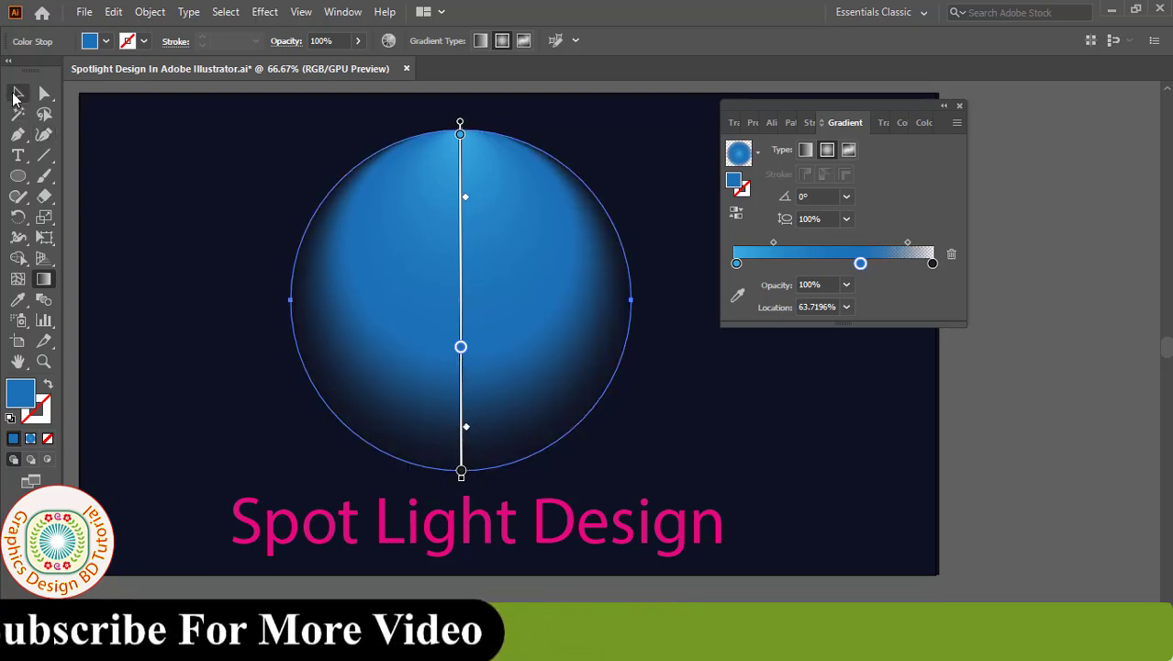
left_click(17, 93)
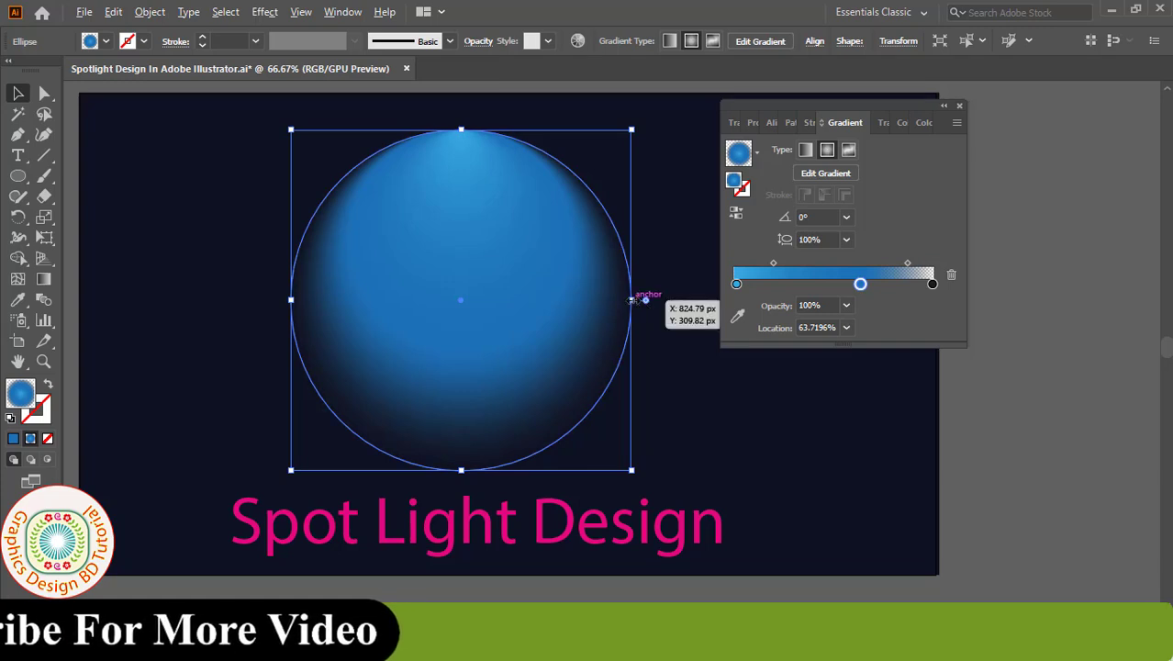
Squeeze the circle into a narrow upright ellipse and push the blue stop further down.
left_click_drag(633, 300, 504, 299)
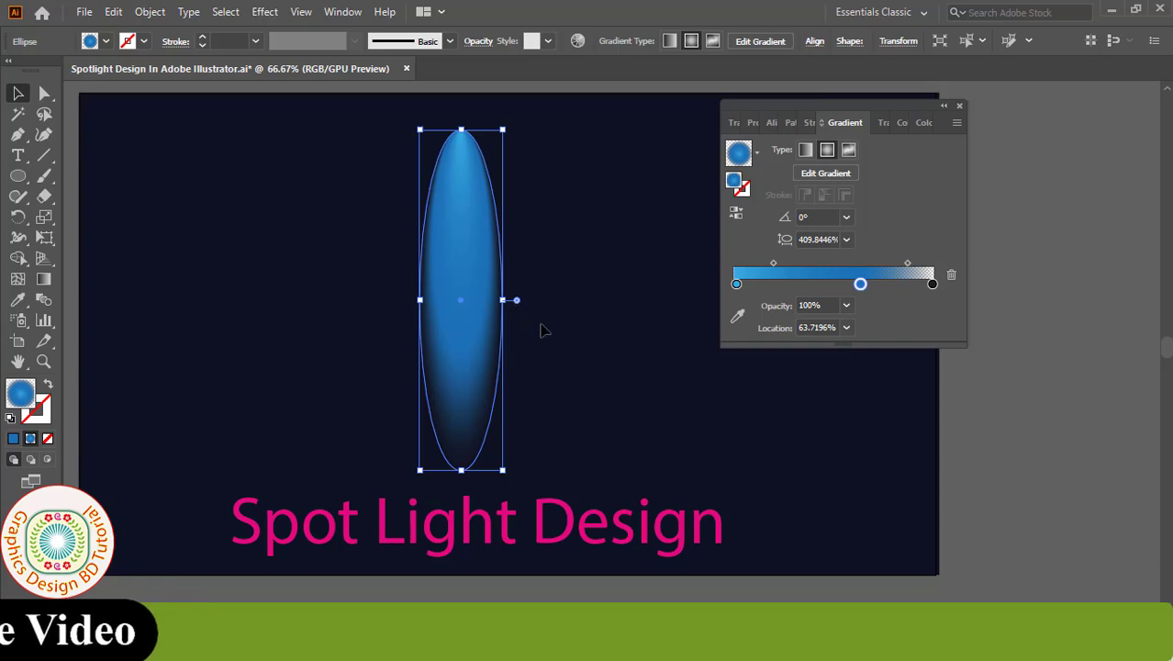
left_click(42, 283)
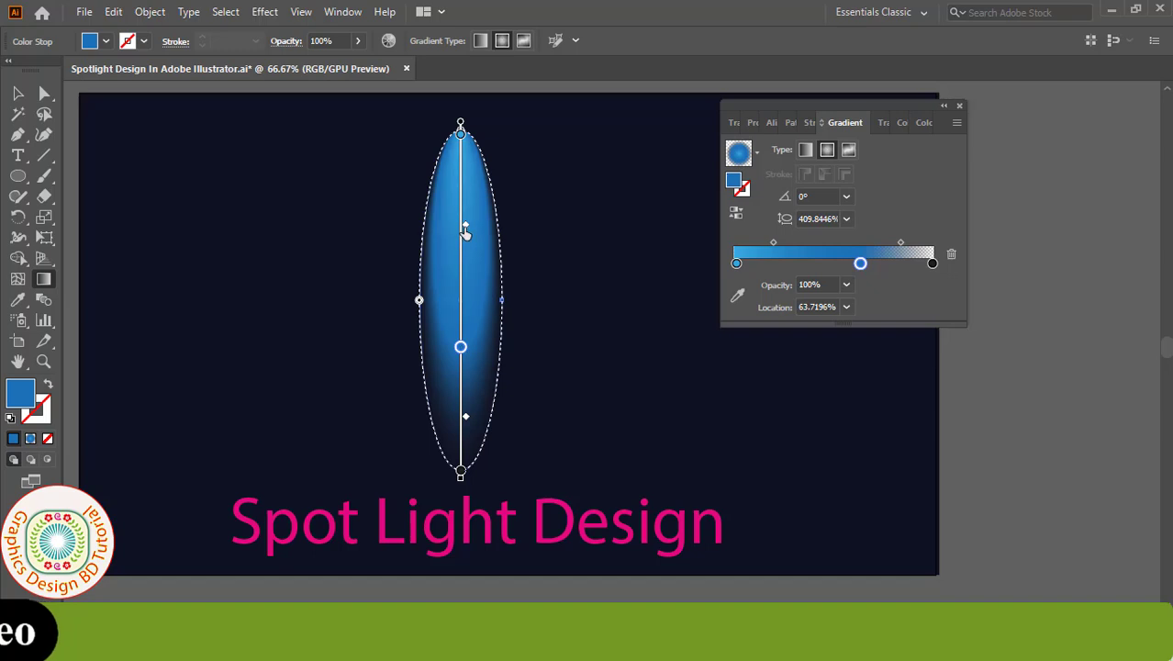
left_click_drag(465, 231, 467, 179)
left_click_drag(460, 348, 460, 401)
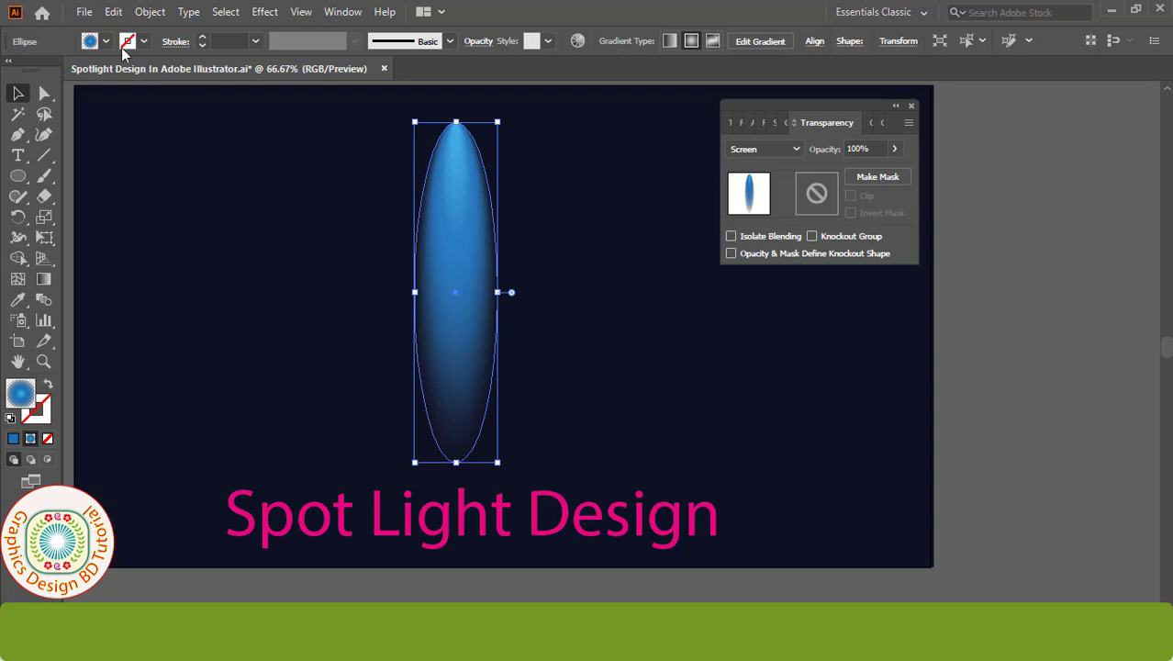
Copy the beam ellipse and paste a copy directly in front of it.
left_click(115, 19)
left_click(147, 94)
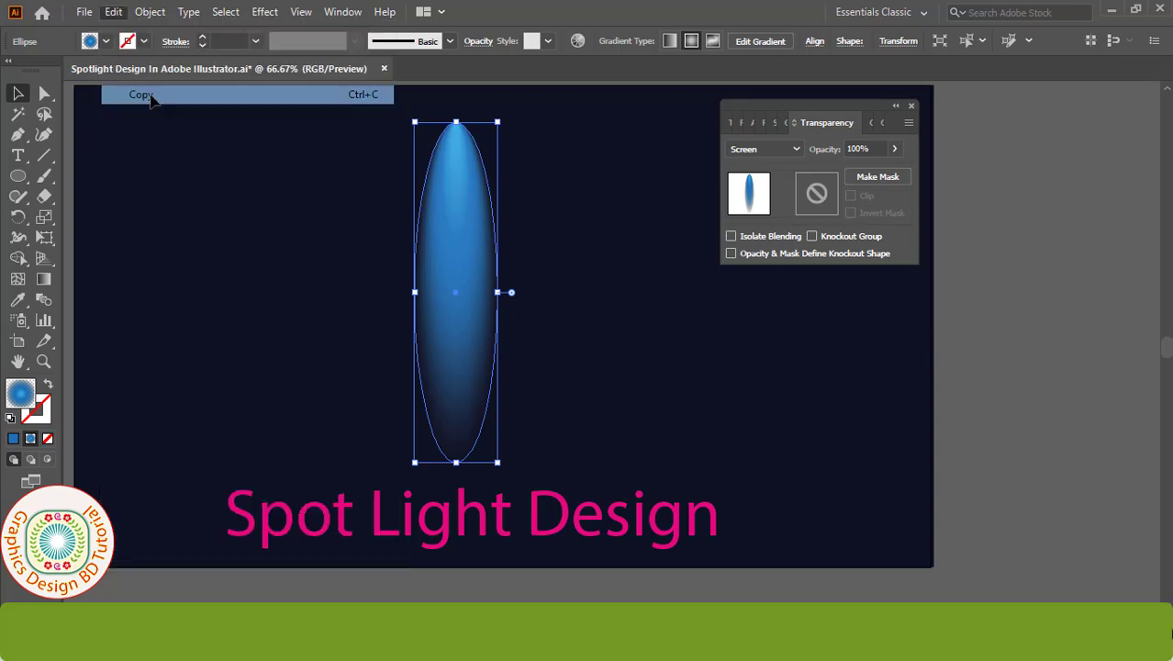
left_click(115, 18)
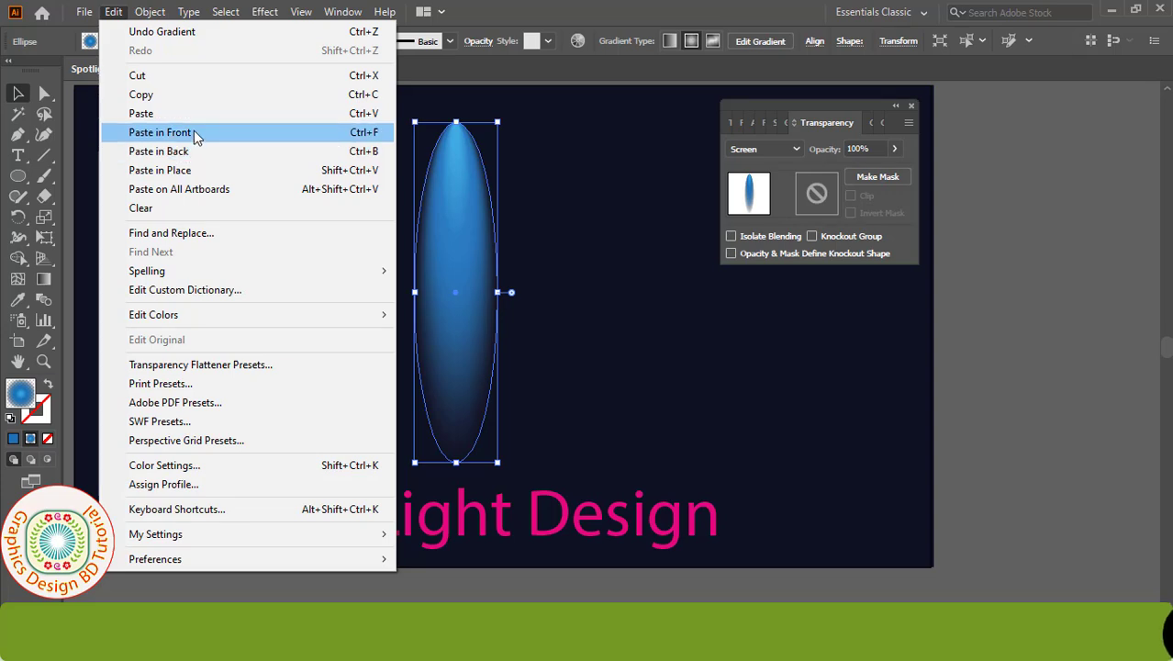
left_click(194, 133)
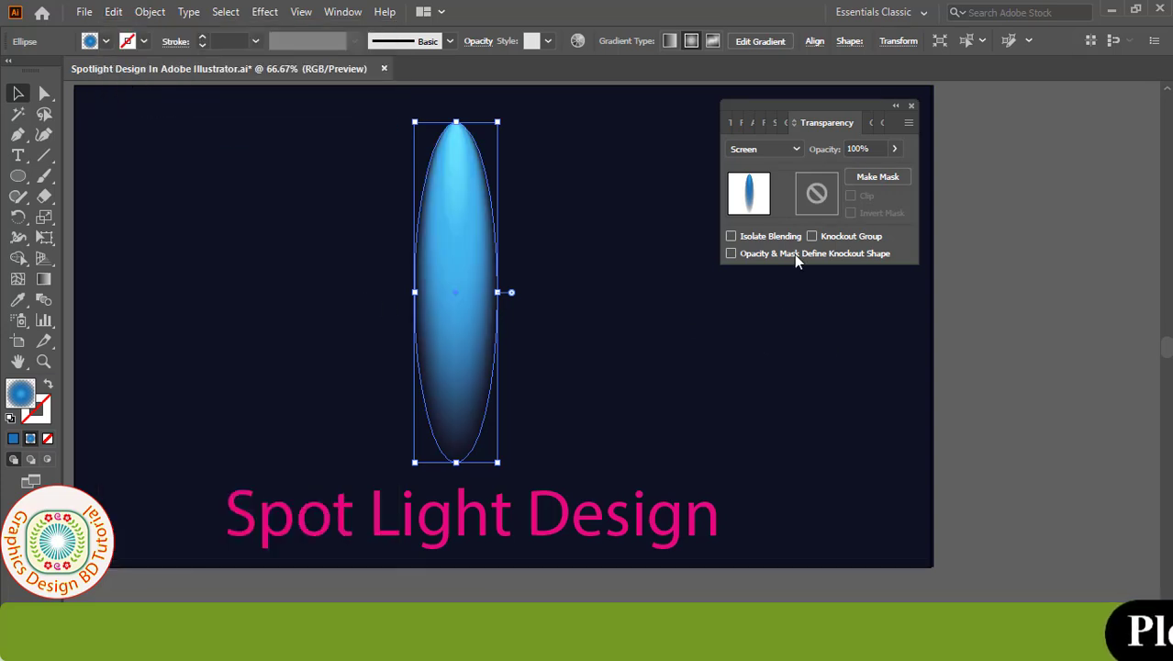
Keep the front copy in Screen blend mode and narrow it slightly from its side.
left_click(794, 150)
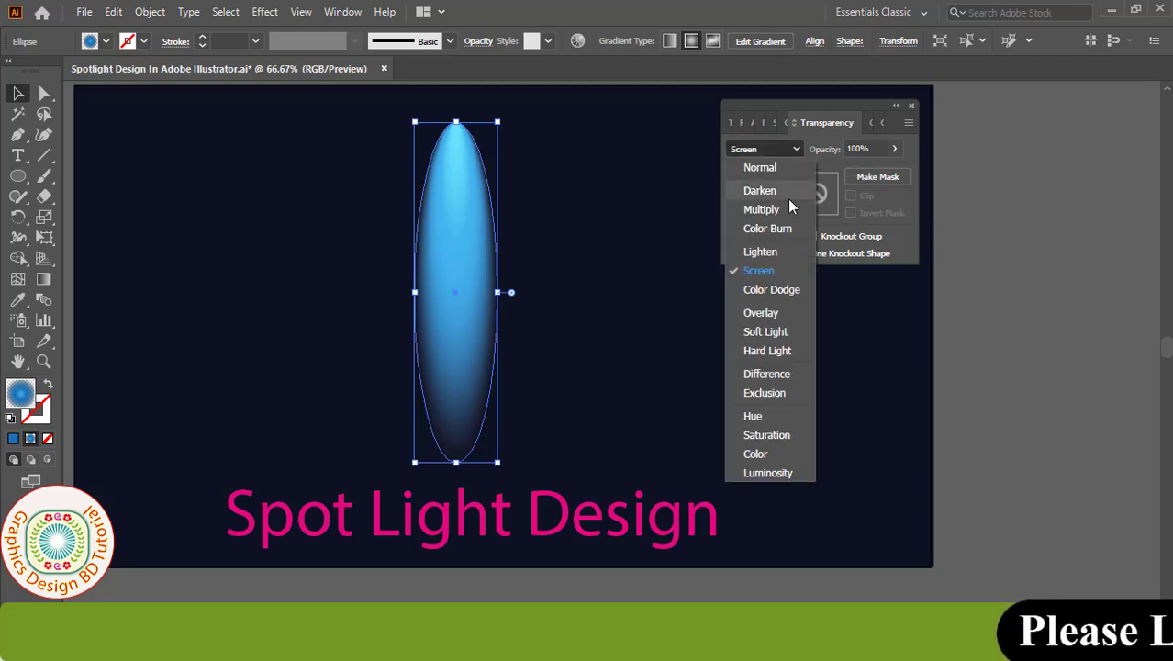
left_click(760, 272)
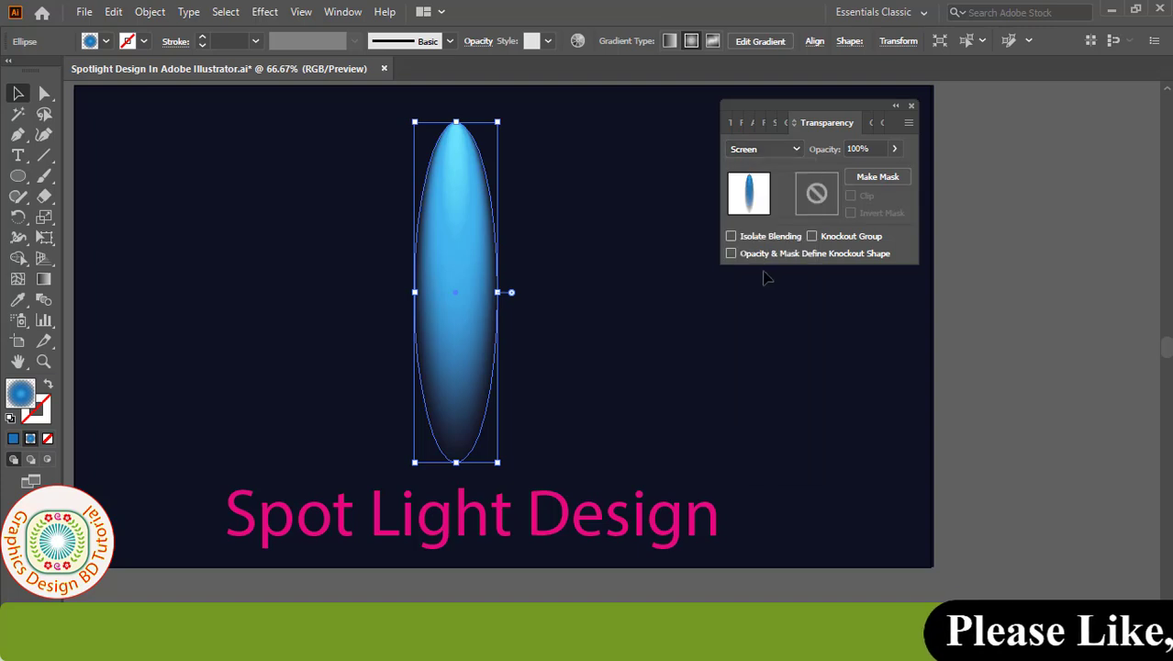
left_click_drag(496, 291, 490, 292)
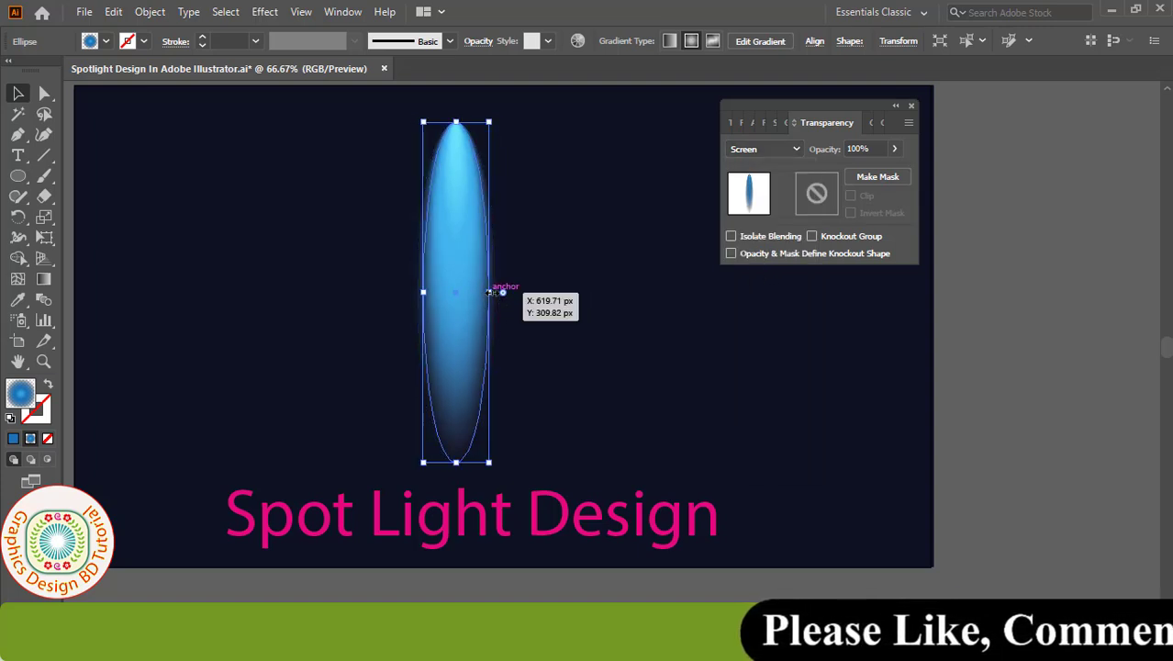
left_click(574, 282)
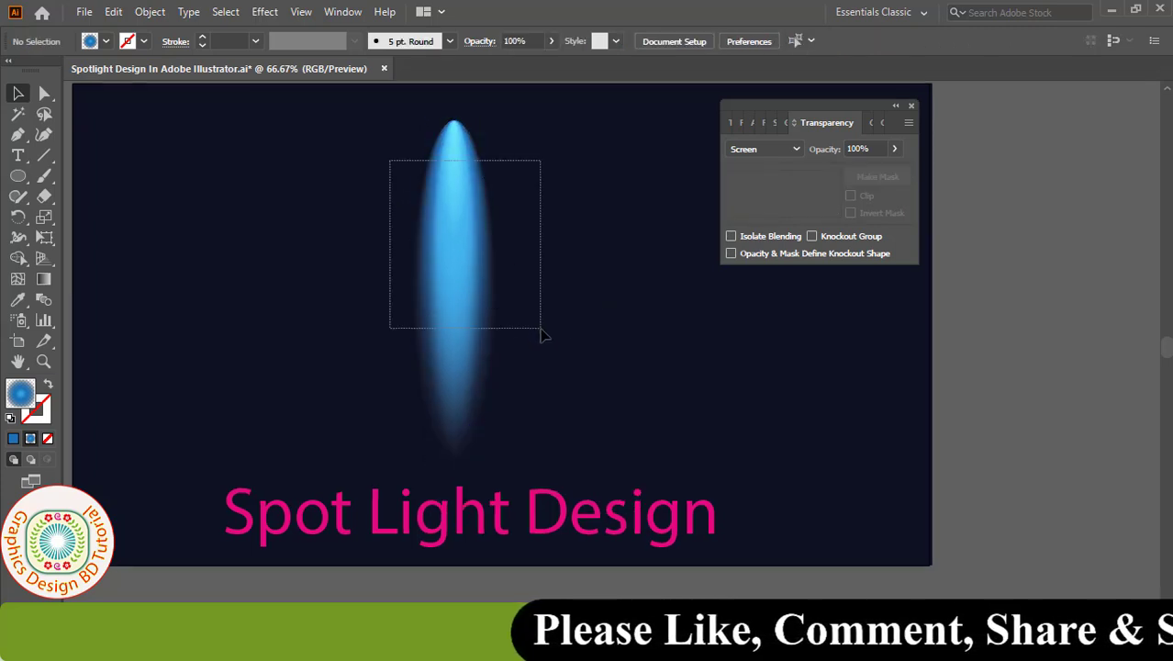
Marquee-select both stacked beam ellipses and group them into one beam.
left_click_drag(390, 166, 539, 333)
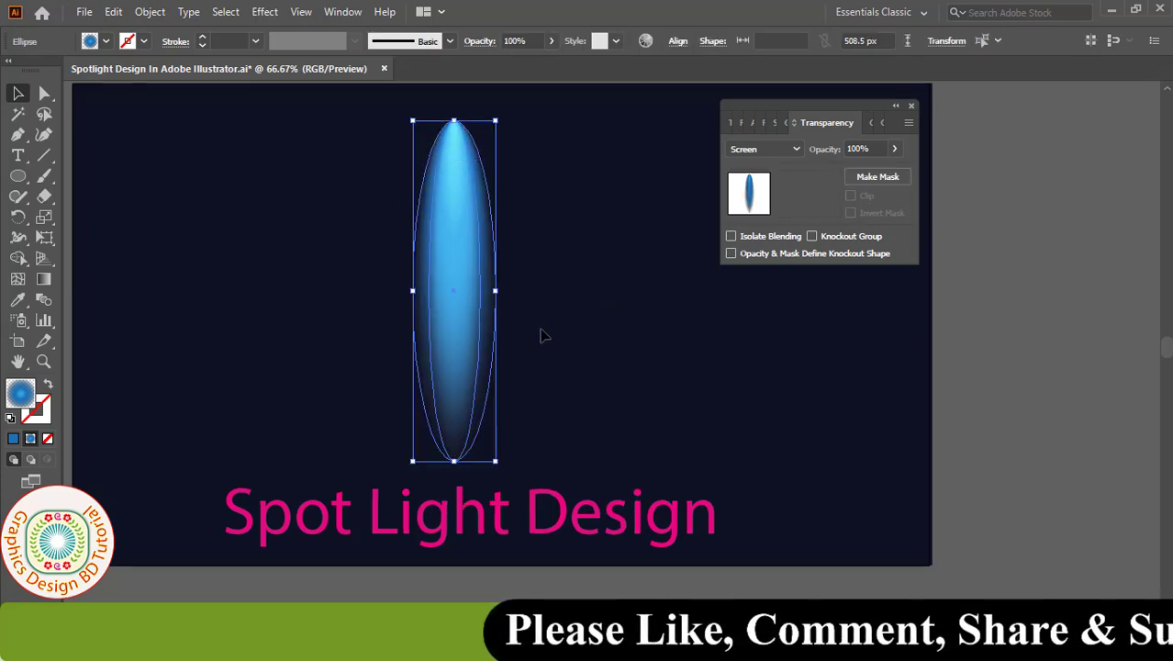
right_click(447, 342)
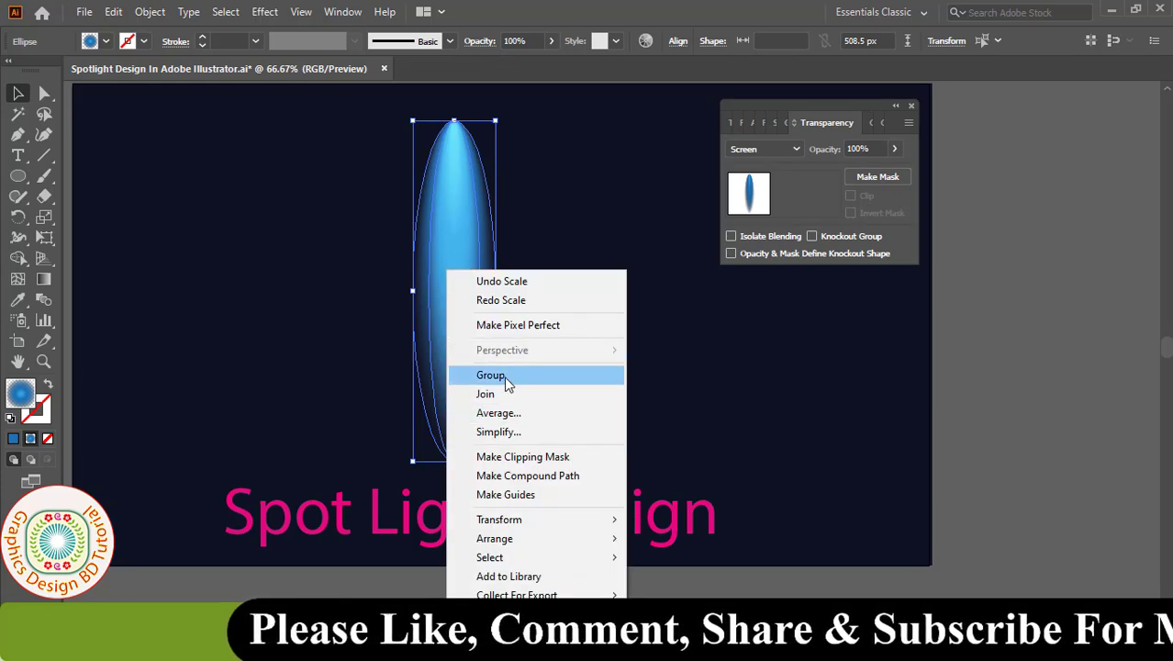
left_click(505, 375)
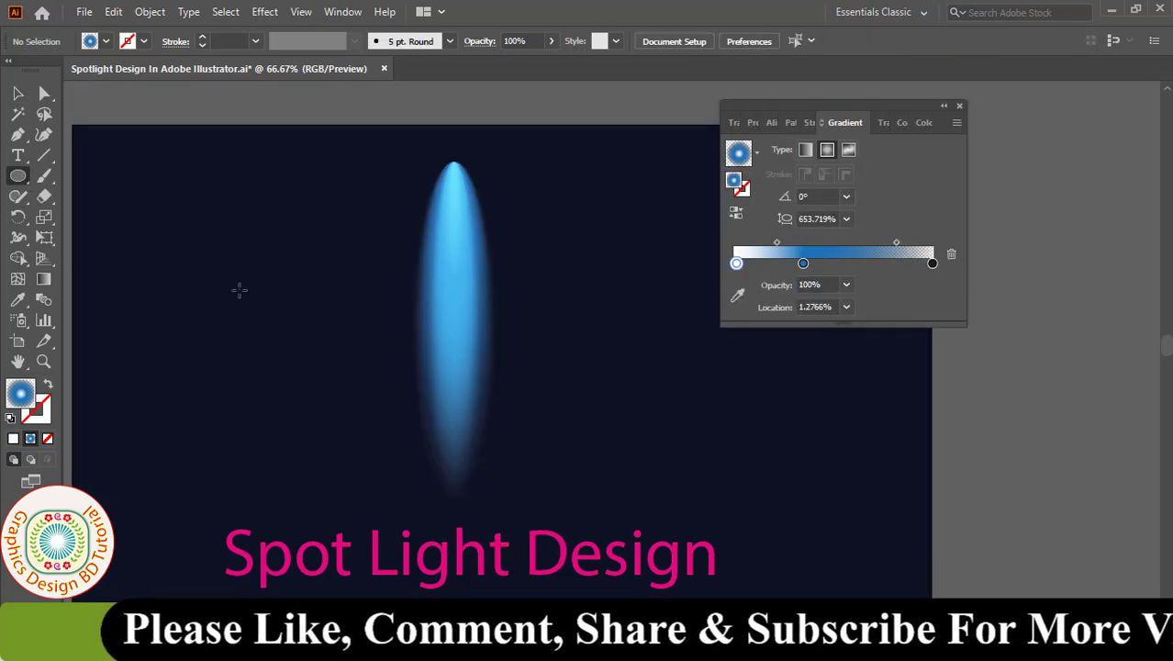
Draw a small circle left of the beam and give it the blue radial gradient.
left_click_drag(200, 268, 285, 317)
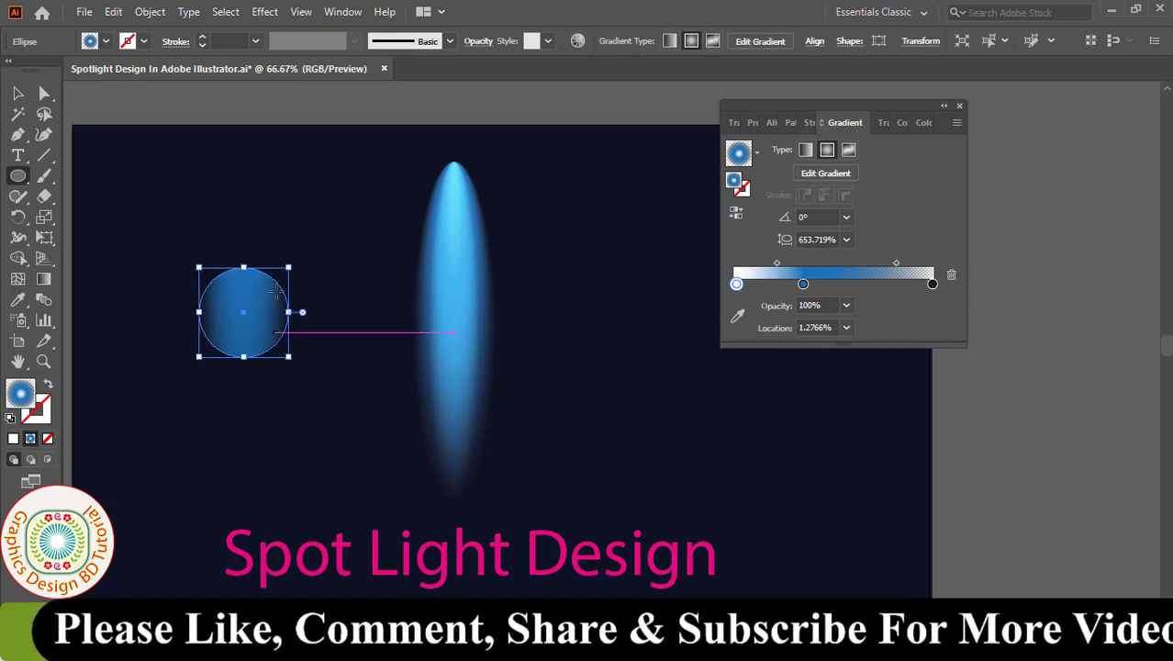
left_click(106, 41)
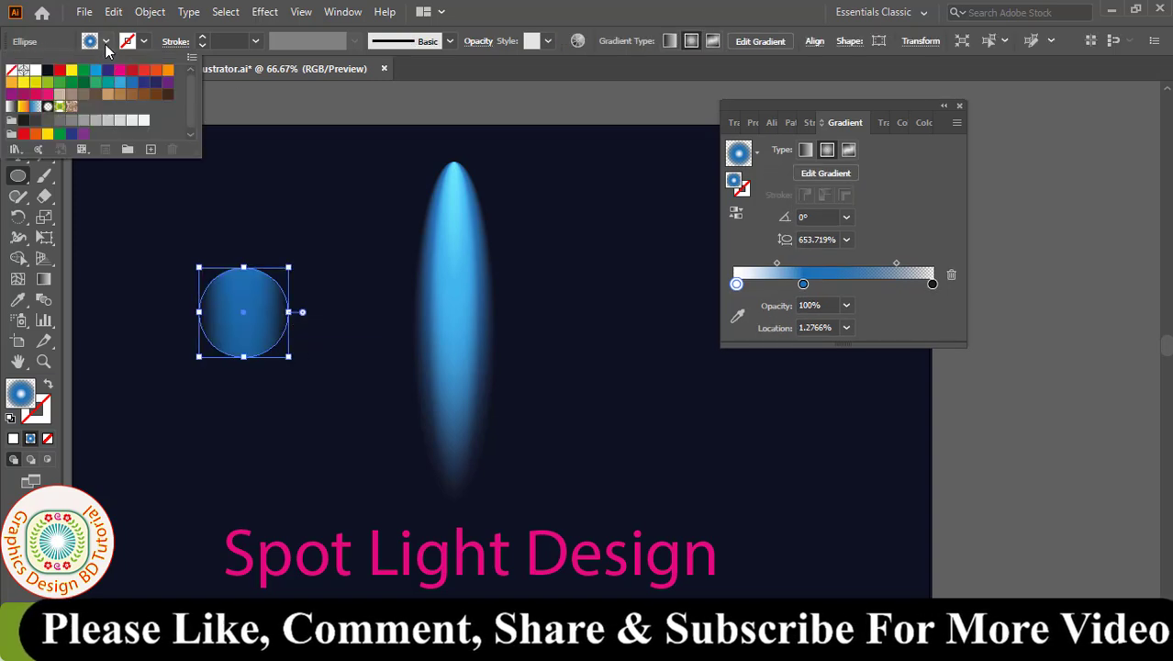
left_click(58, 70)
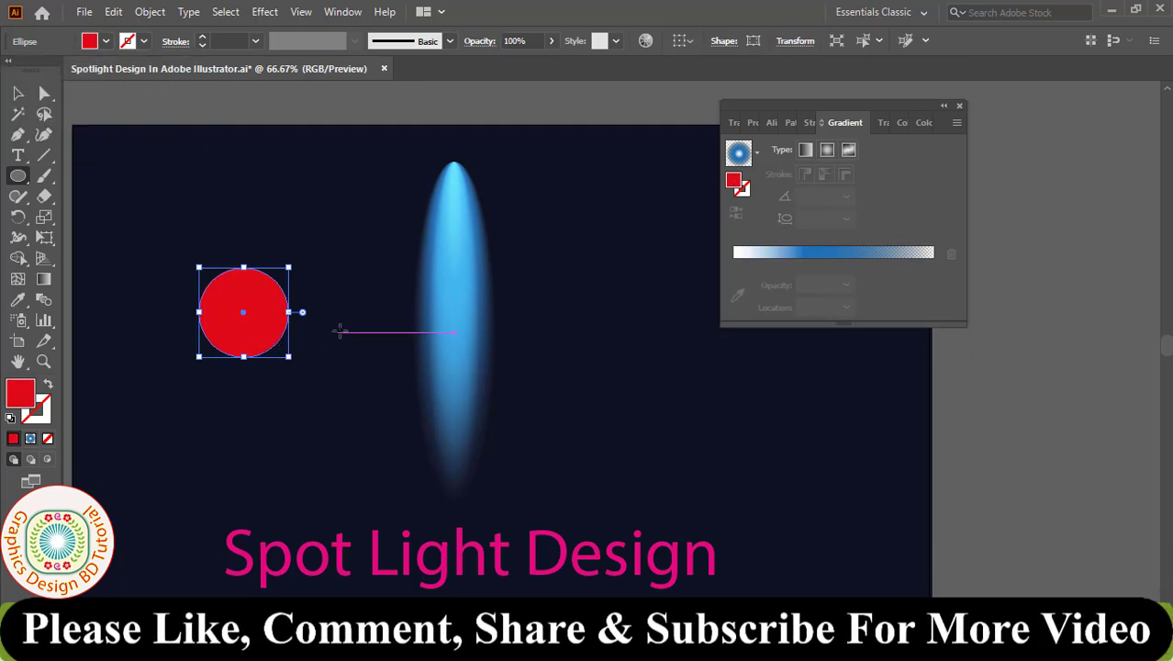
left_click(43, 278)
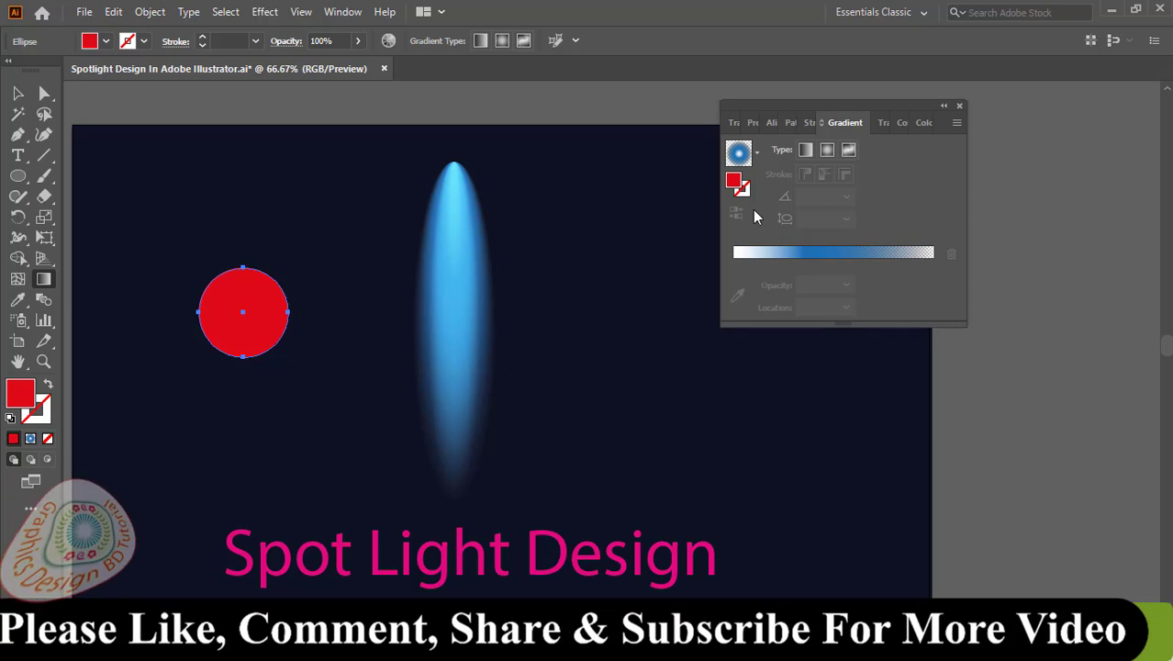
left_click(826, 150)
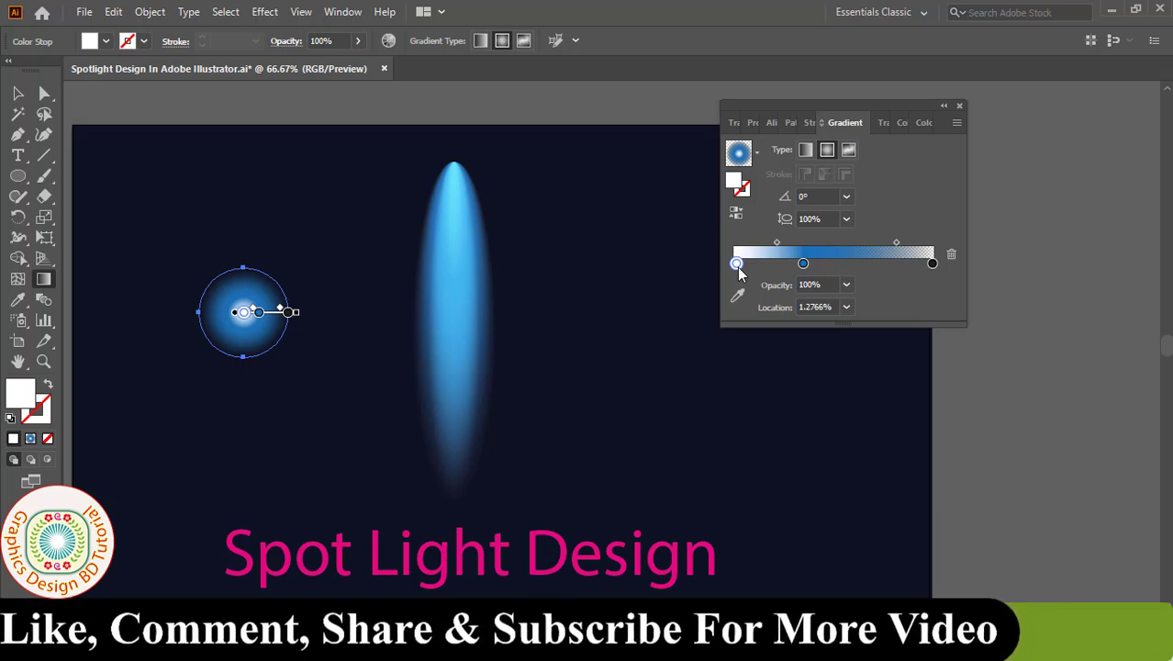
Move the blue stop to about 57%, widen the white centre, and stretch the gradient annotator.
double_click(737, 267)
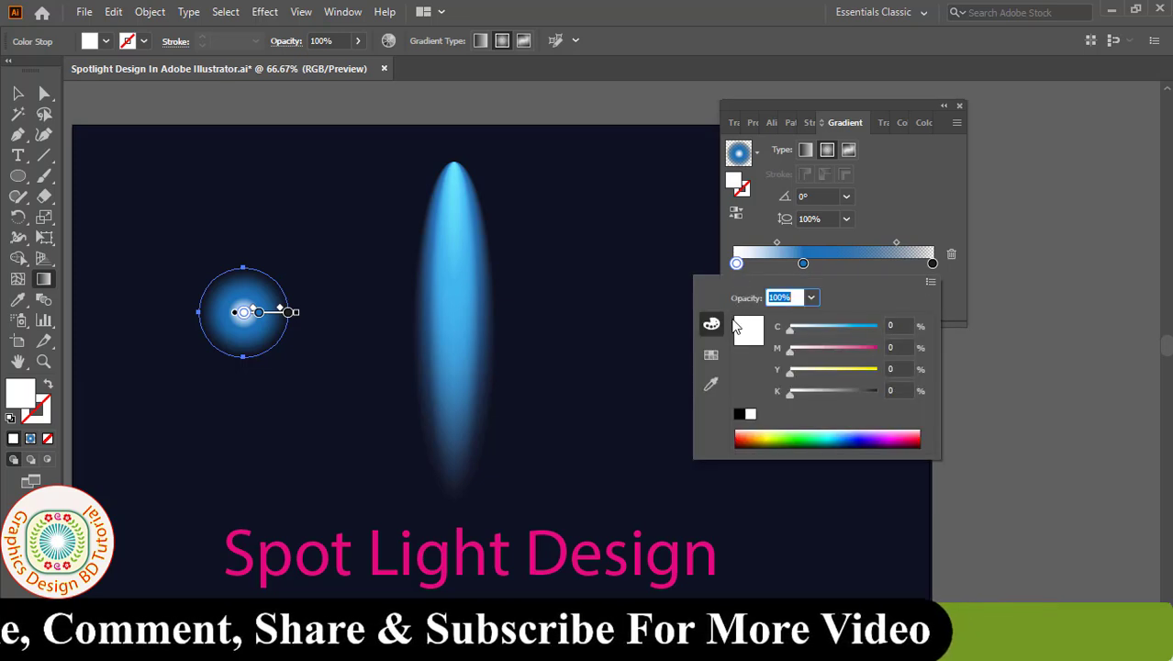
left_click(711, 354)
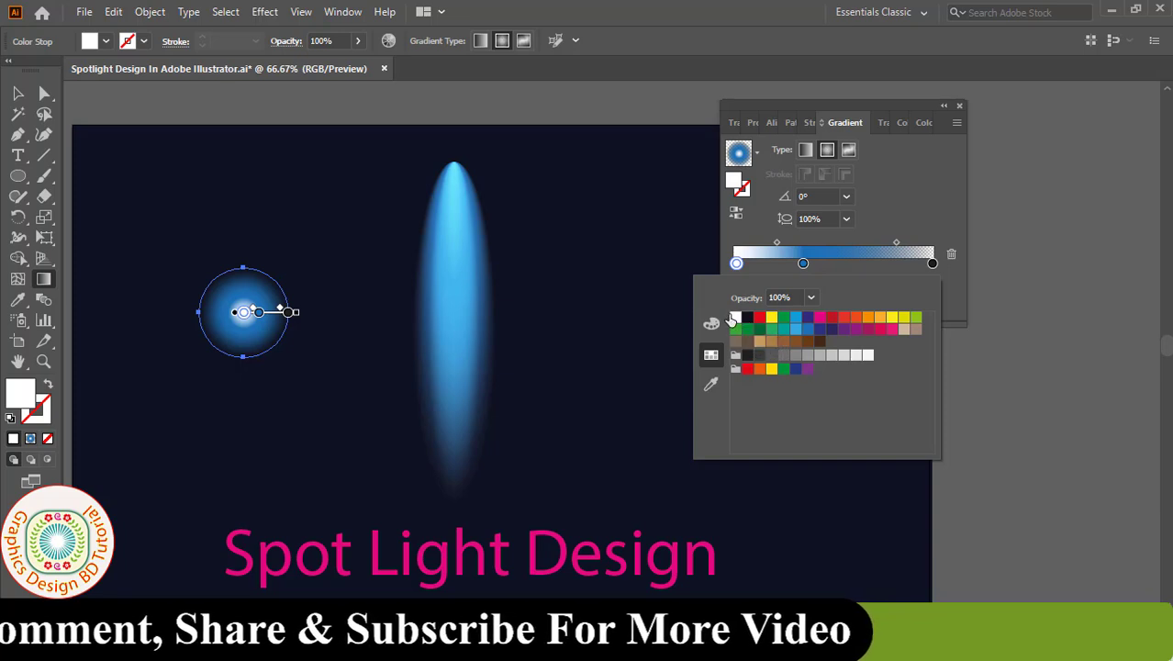
left_click(805, 266)
left_click_drag(805, 267, 848, 262)
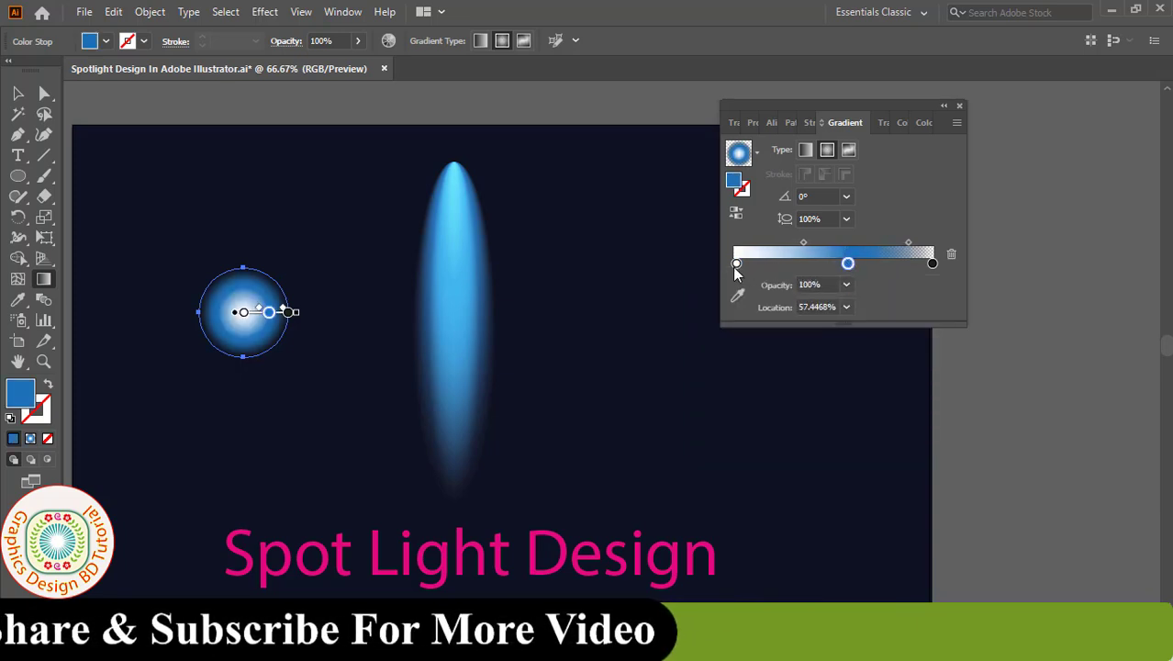
left_click_drag(736, 263, 830, 263)
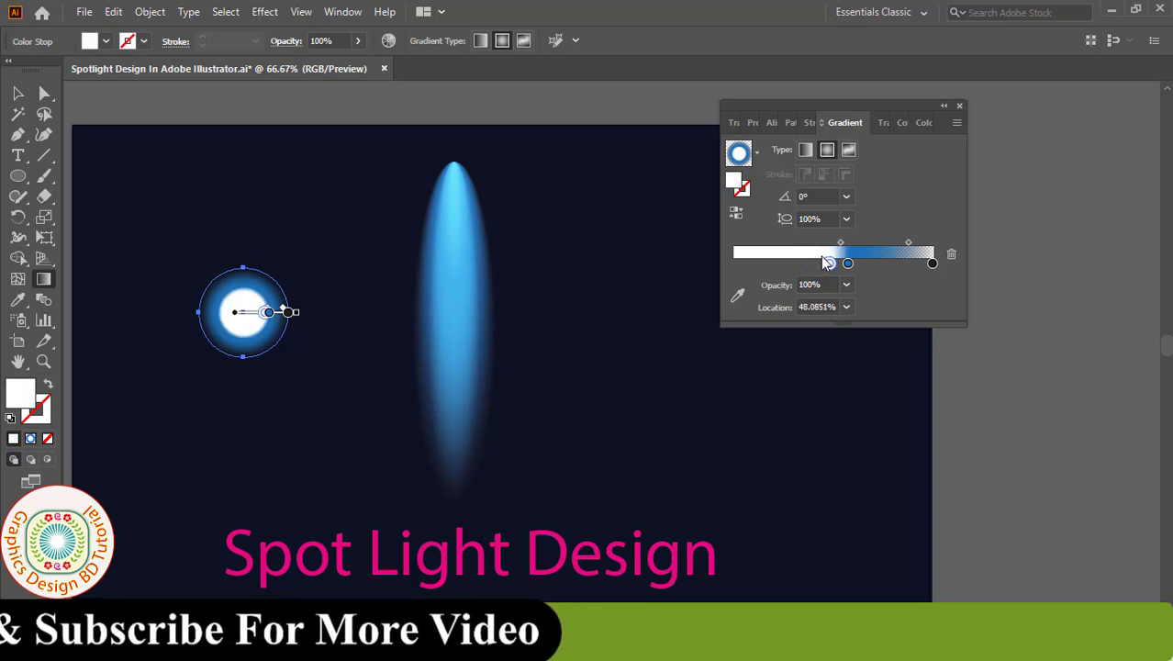
left_click_drag(300, 316, 311, 318)
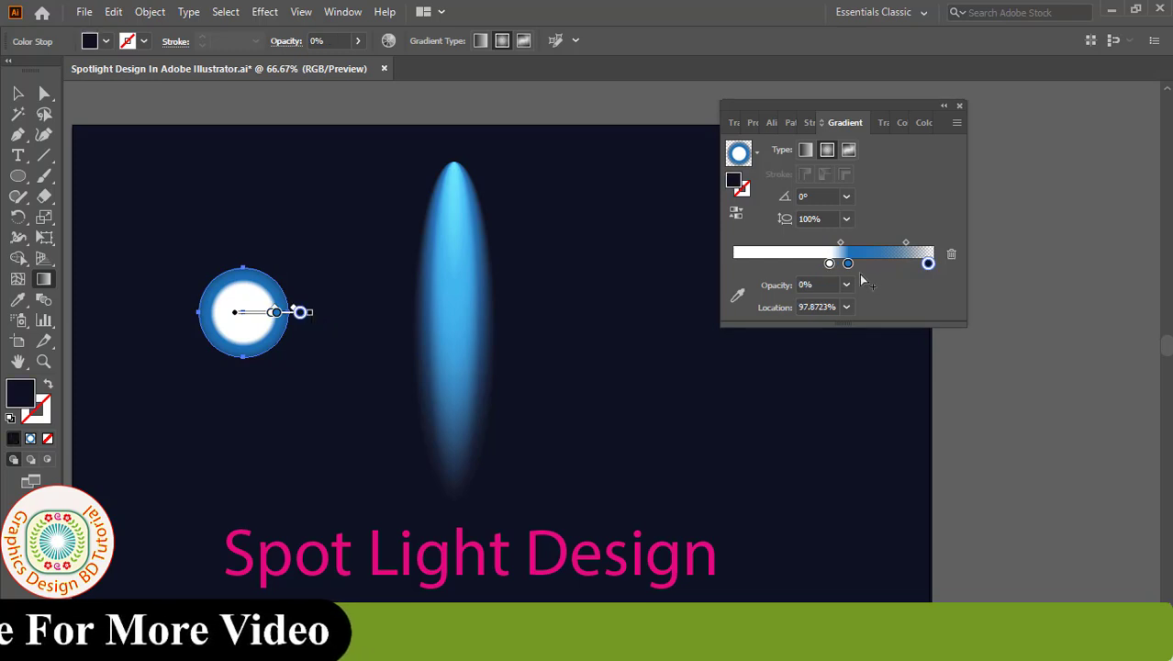
Delete the blue stop, shift the midpoint right, and move the white circle onto the beam tip.
left_click(847, 263)
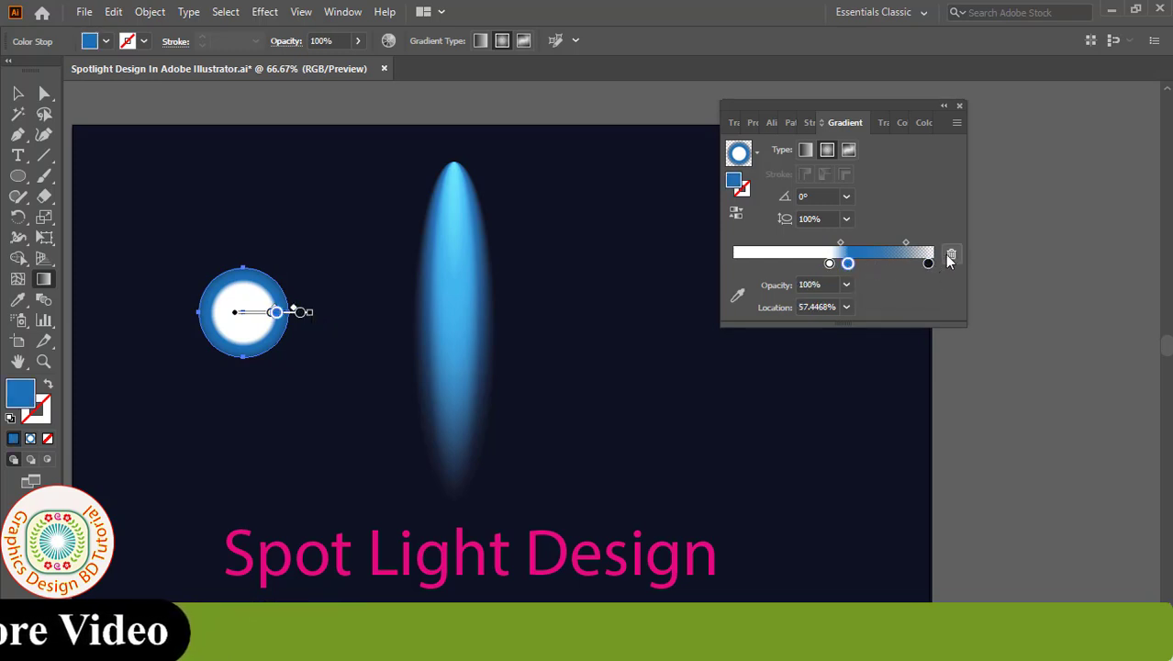
left_click(951, 257)
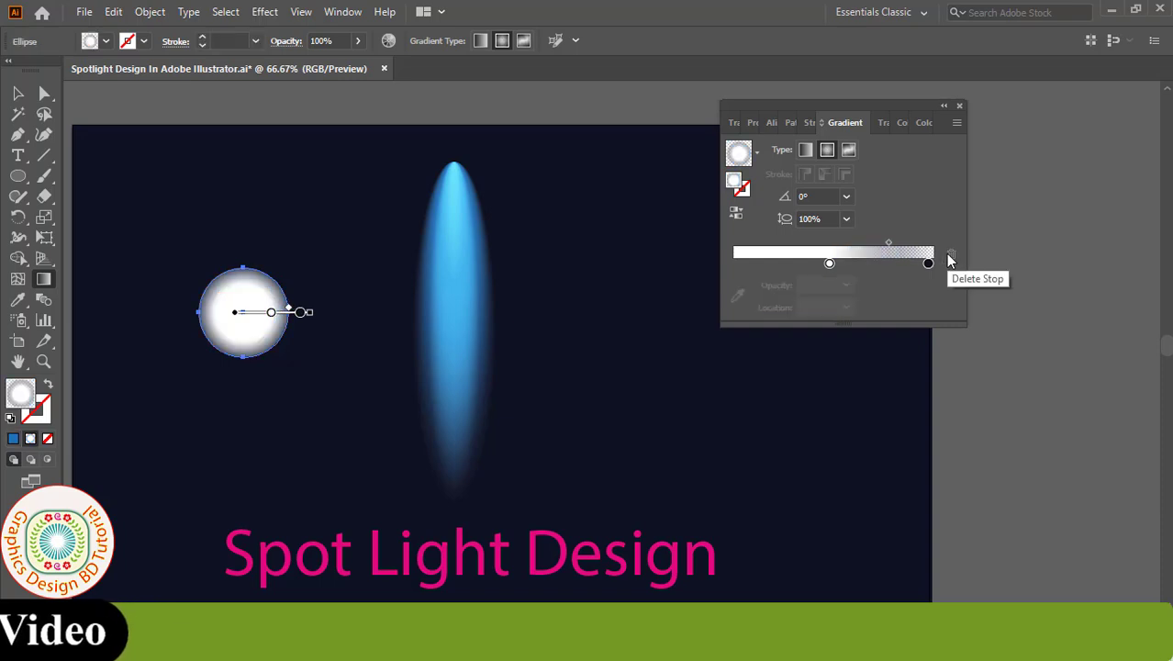
left_click_drag(888, 243, 904, 246)
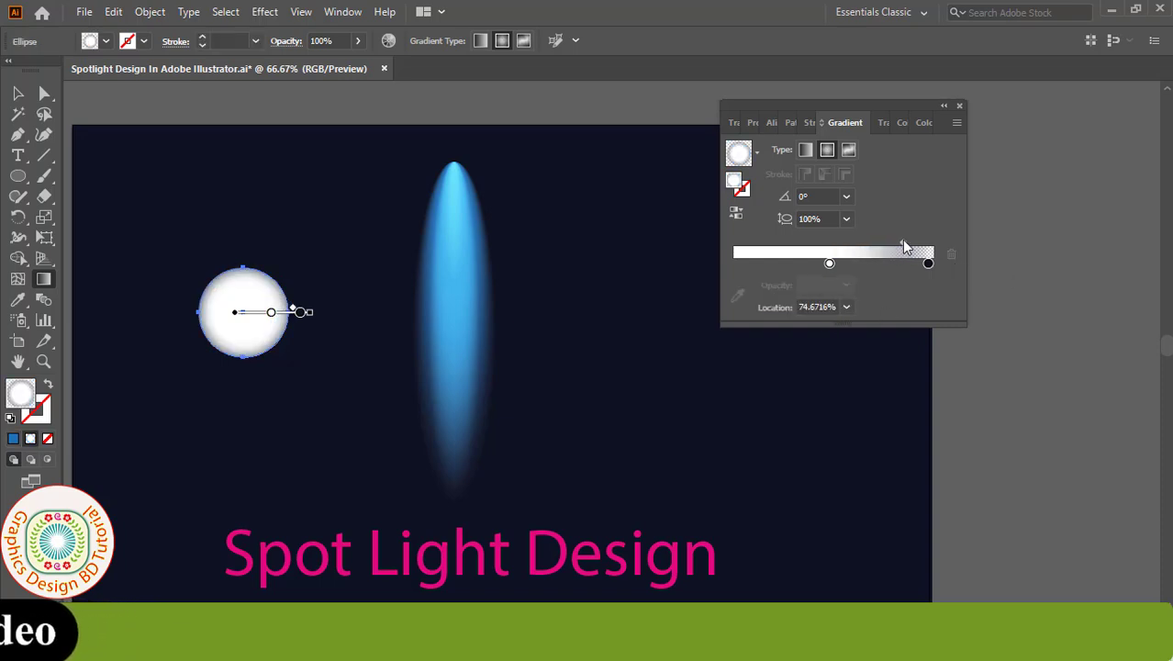
key("v")
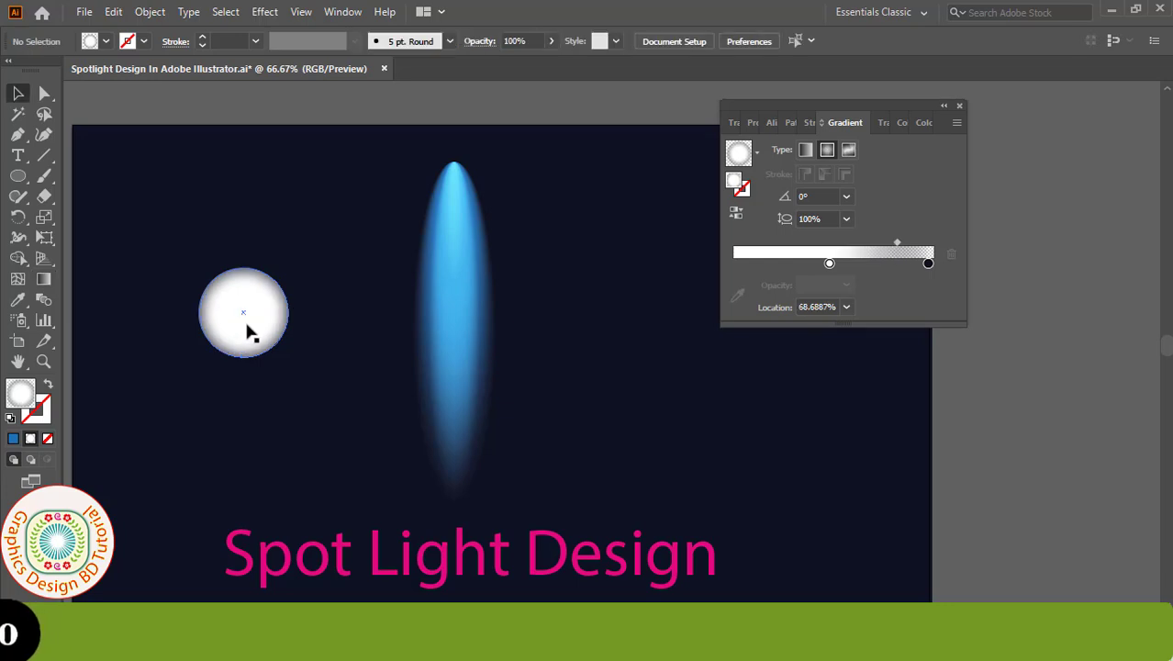
mouse_move(247, 329)
left_mouse_down()
mouse_move(356, 270)
mouse_move(461, 188)
mouse_move(495, 211)
mouse_move(423, 162)
left_mouse_up()
Set the white lamp ellipse's blend mode to Screen, then select the blue beam group.
left_click(615, 228)
left_click(468, 162)
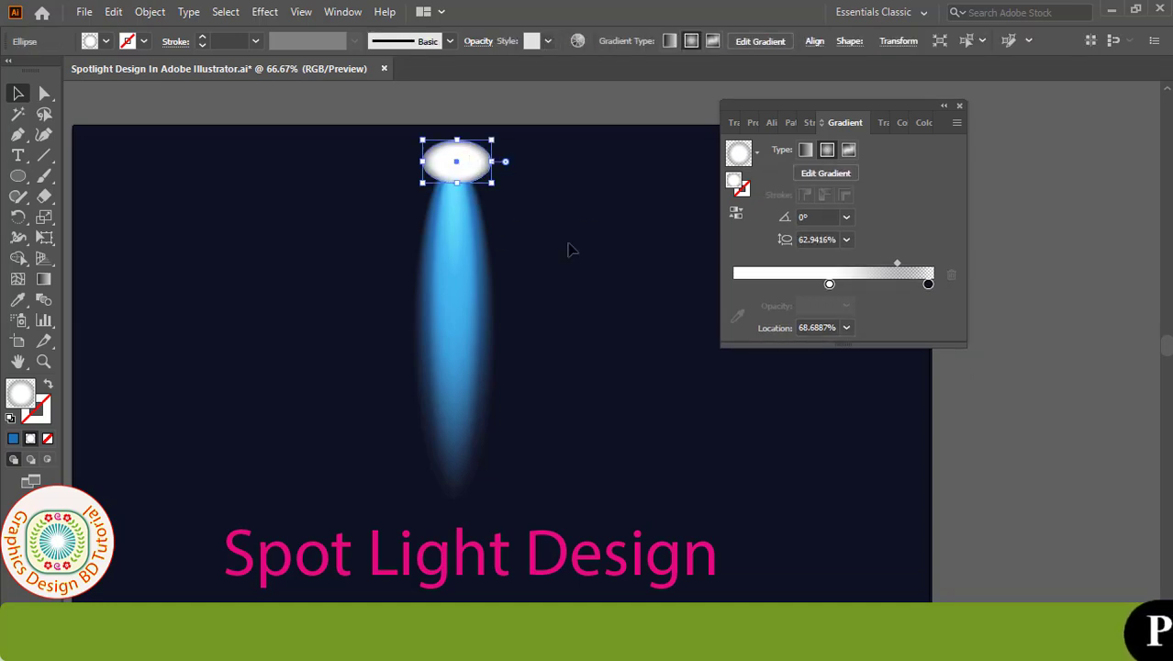
left_click(880, 119)
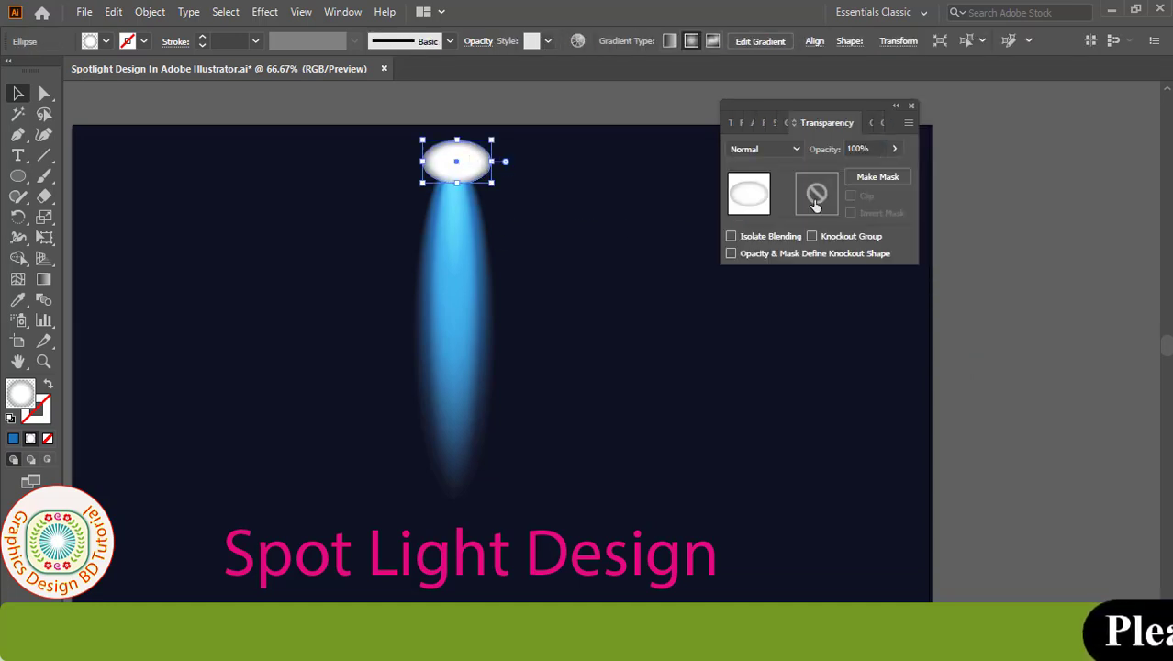
left_click(793, 150)
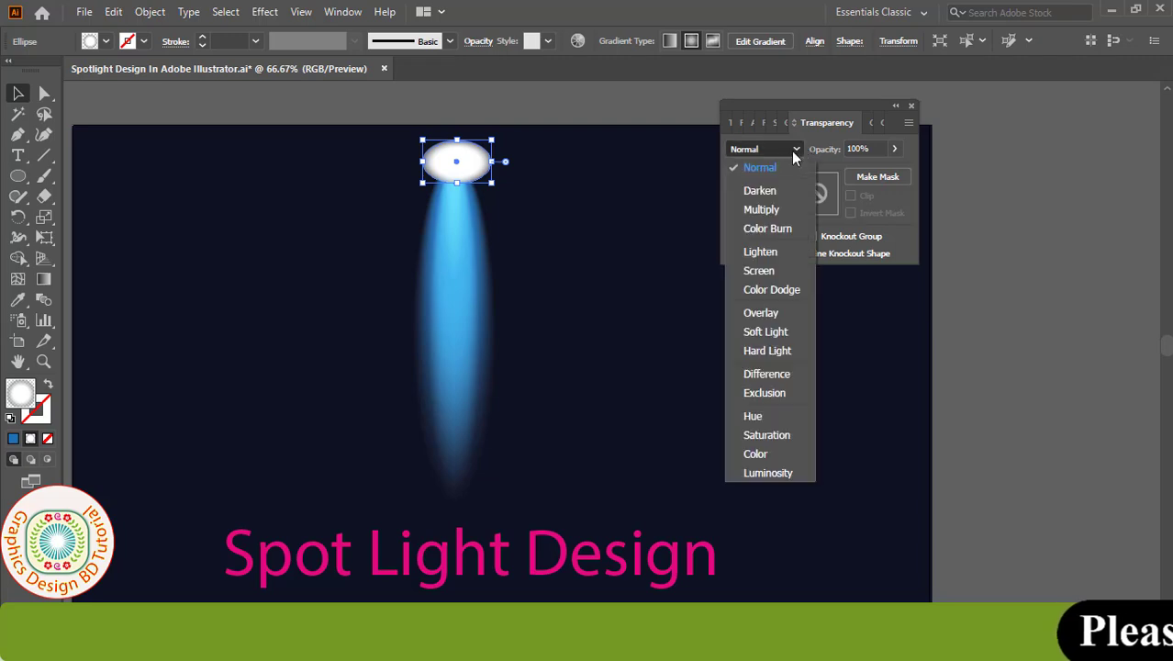
left_click(760, 271)
left_click(515, 301)
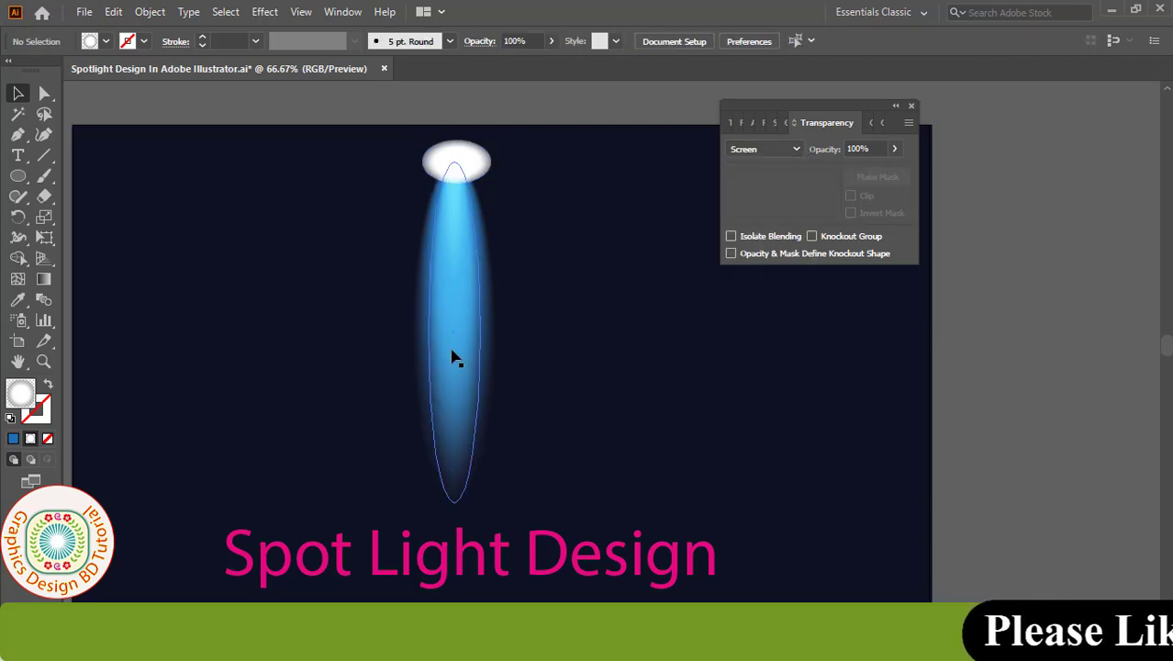
left_click_drag(379, 285, 532, 372)
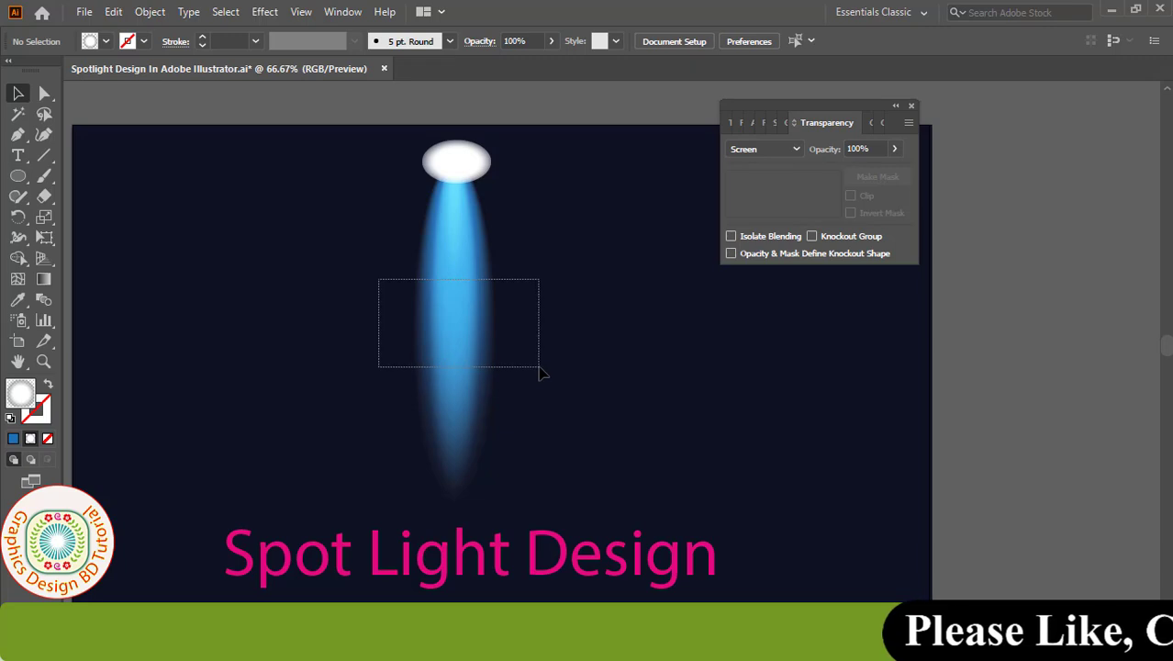
Bring the blue beam group to the front, then select the white lamp ellipse.
right_click(462, 331)
mouse_move(511, 244)
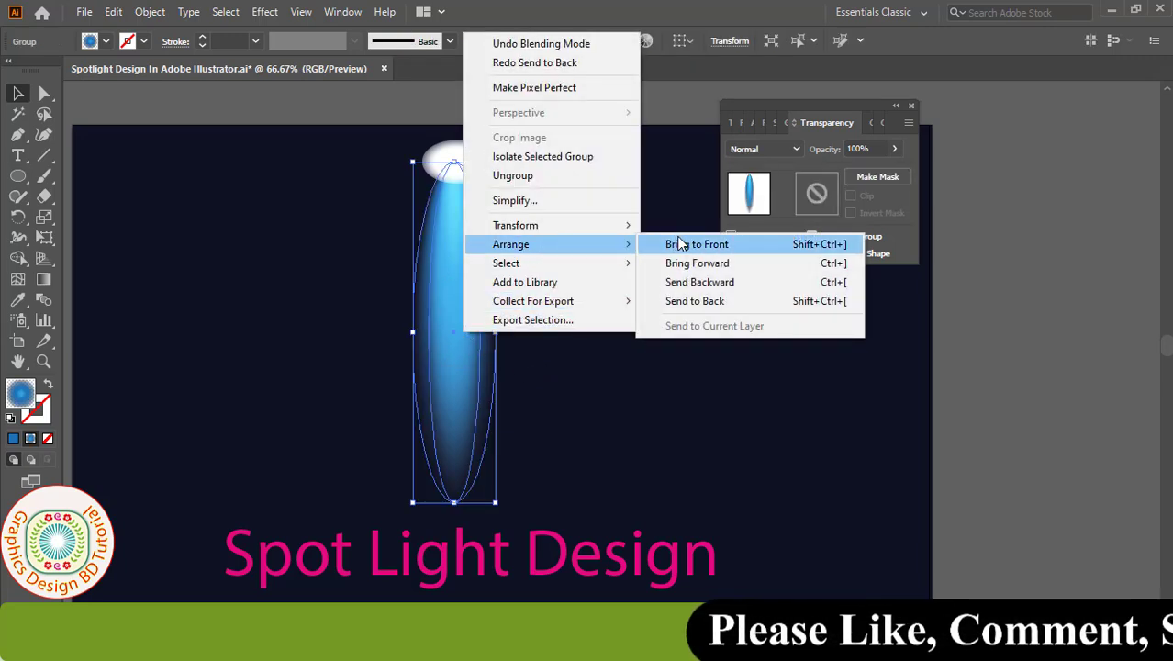
left_click(682, 243)
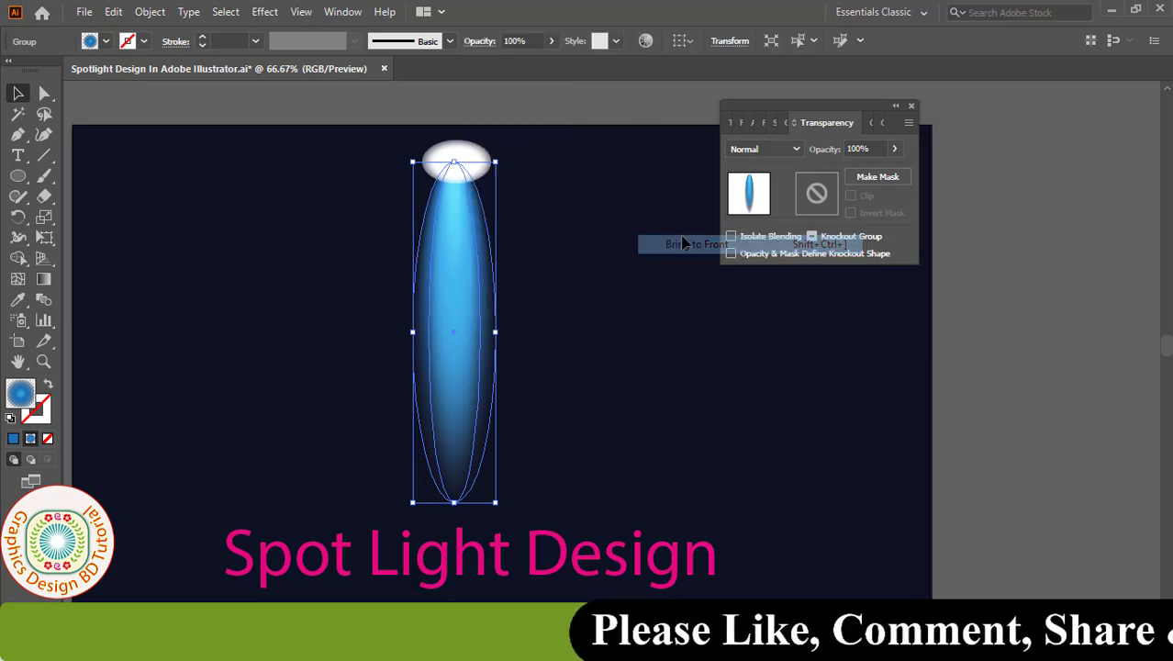
left_click(642, 271)
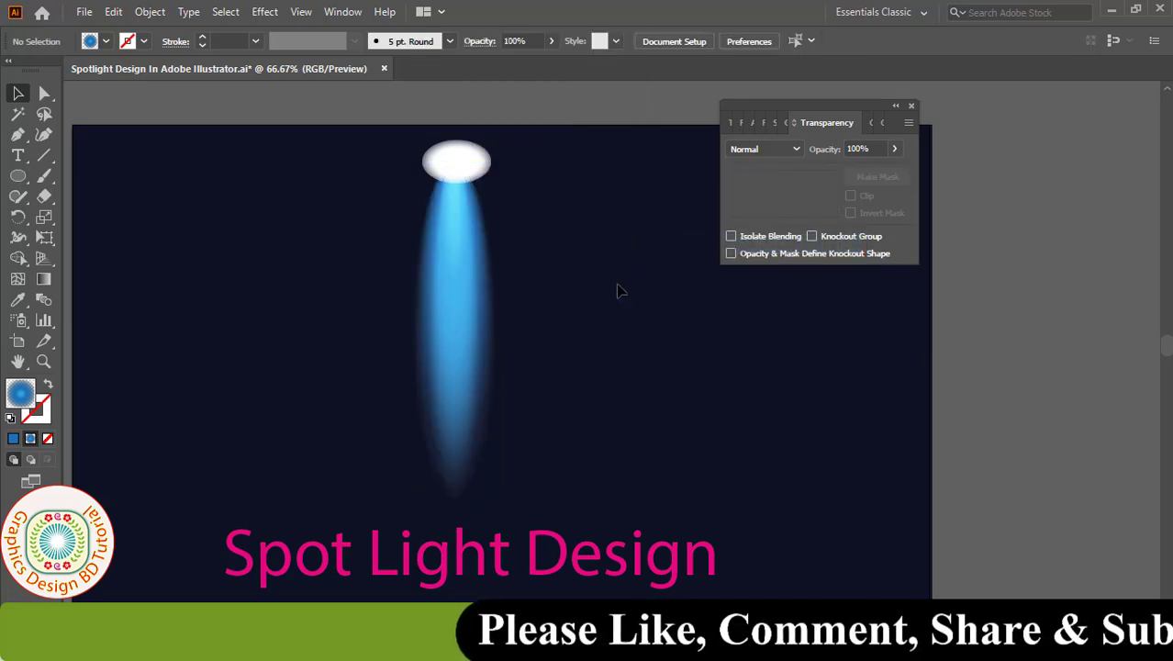
left_click(484, 173)
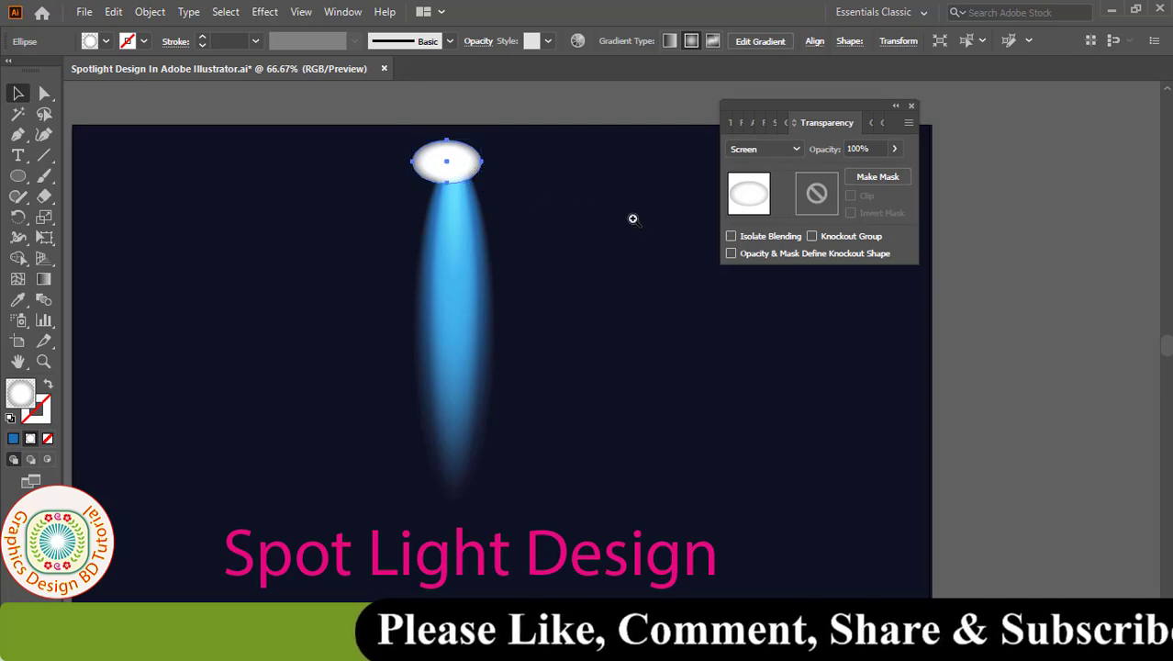
Zoom in and make the lamp ellipse shorter and narrower with its bounding-box handles.
key("ctrl+plus")
key("ctrl+plus")
key("ctrl+plus")
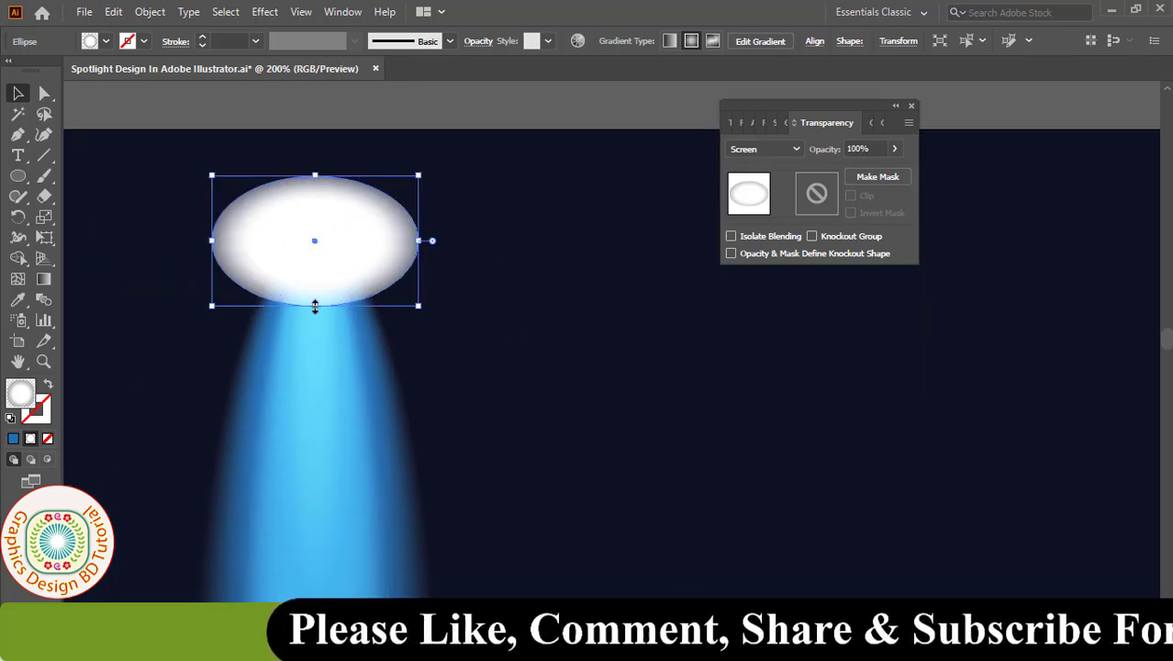
left_click_drag(315, 306, 315, 284)
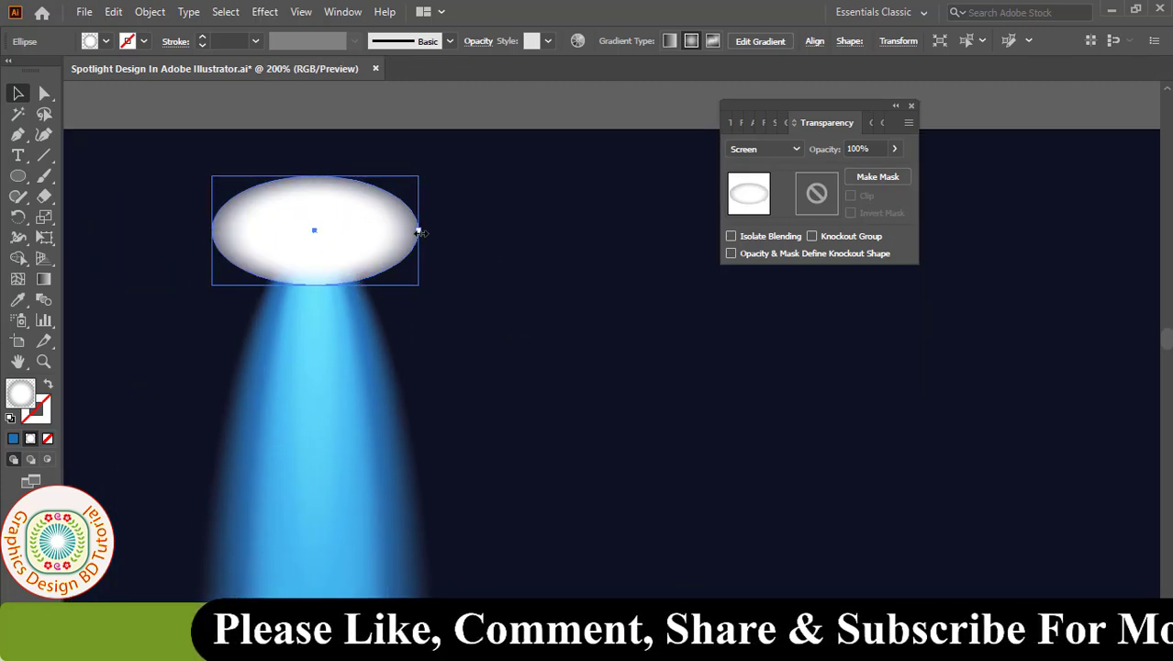
mouse_move(419, 230)
left_mouse_down()
mouse_move(340, 231)
mouse_move(328, 263)
left_mouse_up()
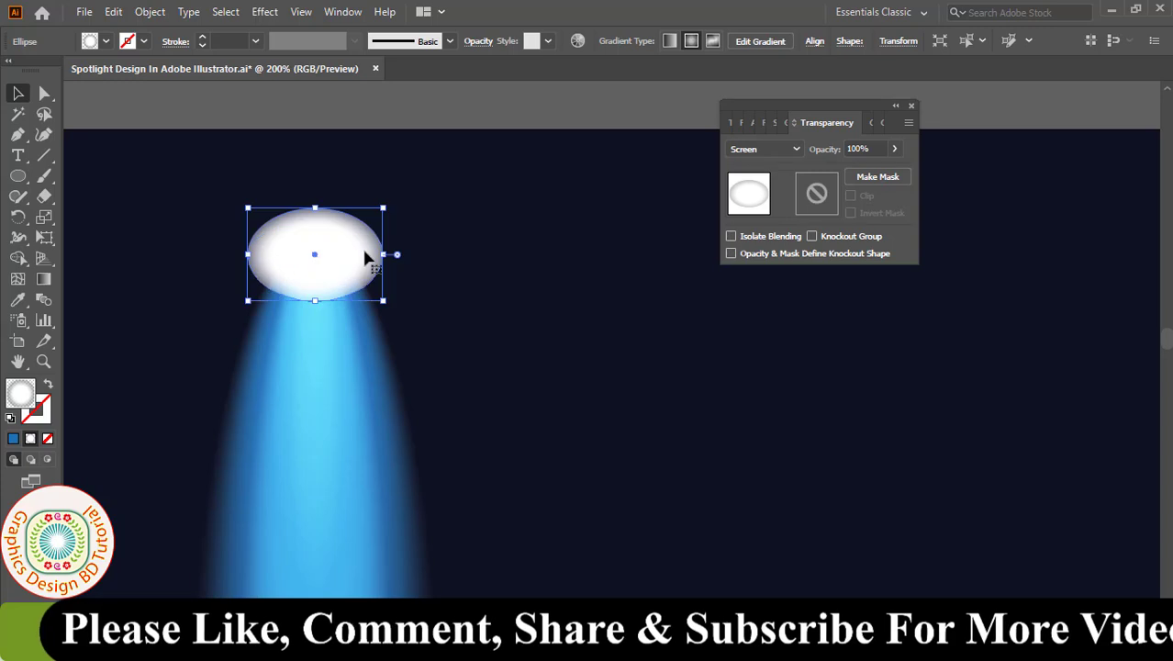
left_click(422, 279)
left_click(332, 280)
left_click_drag(315, 310, 315, 278)
left_click_drag(383, 251, 377, 259)
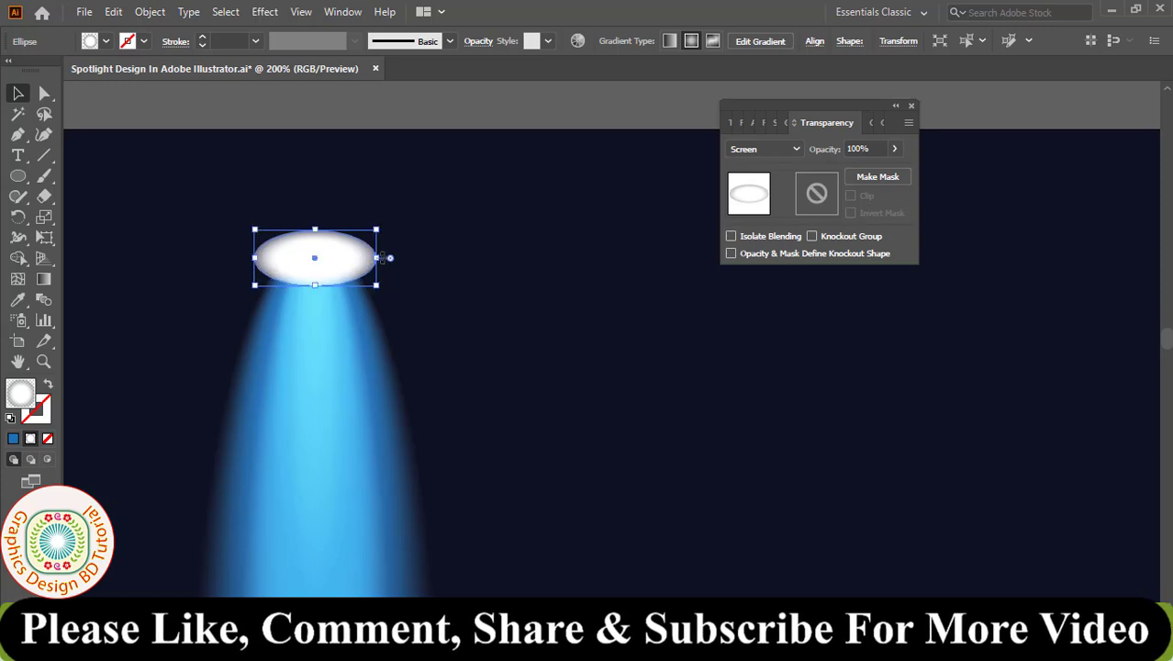
left_click_drag(378, 259, 369, 260)
Nudge the lamp down onto the beam, flatten it to about 53.79 × 24.24 px, and zoom out.
key("Down")
key("Down")
key("Down")
left_click(487, 267)
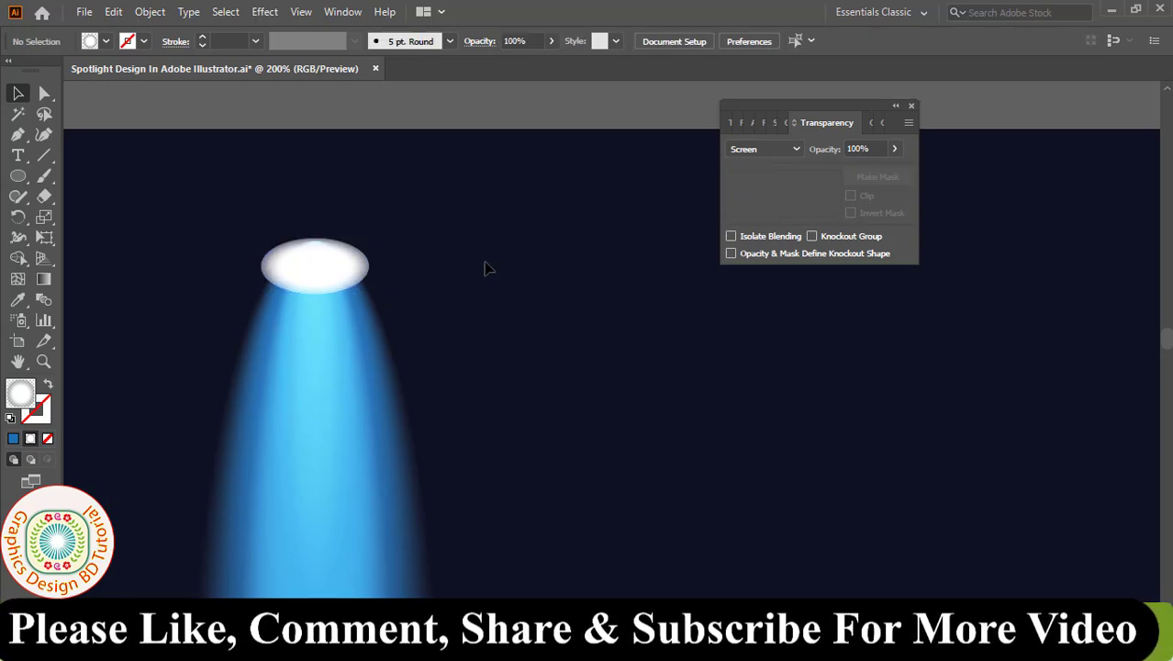
left_click(345, 286)
left_click_drag(314, 292, 321, 283)
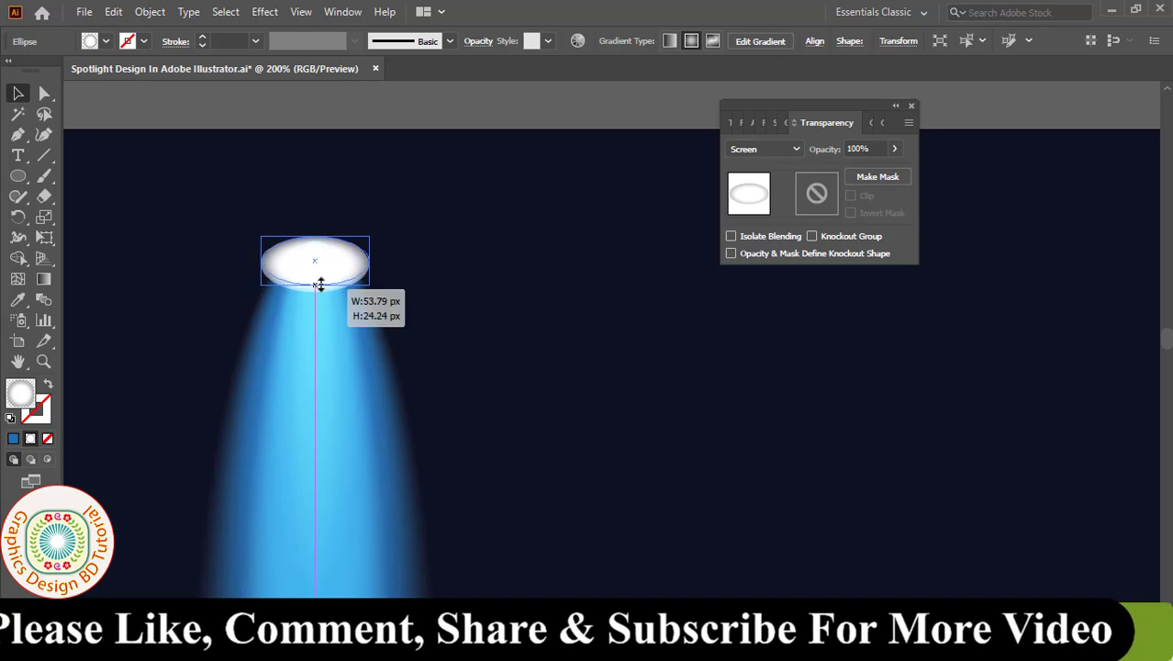
left_click(463, 271)
key("ctrl+minus")
key("ctrl+minus")
key("ctrl+minus")
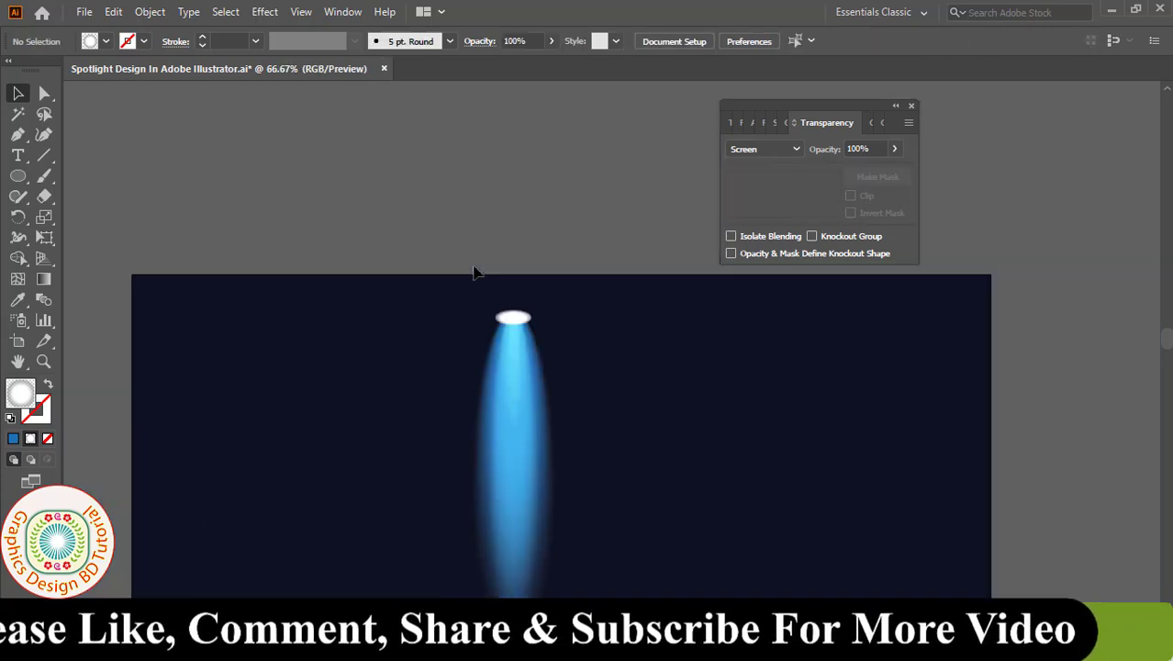
key("ctrl+minus")
left_click_drag(657, 412, 522, 307)
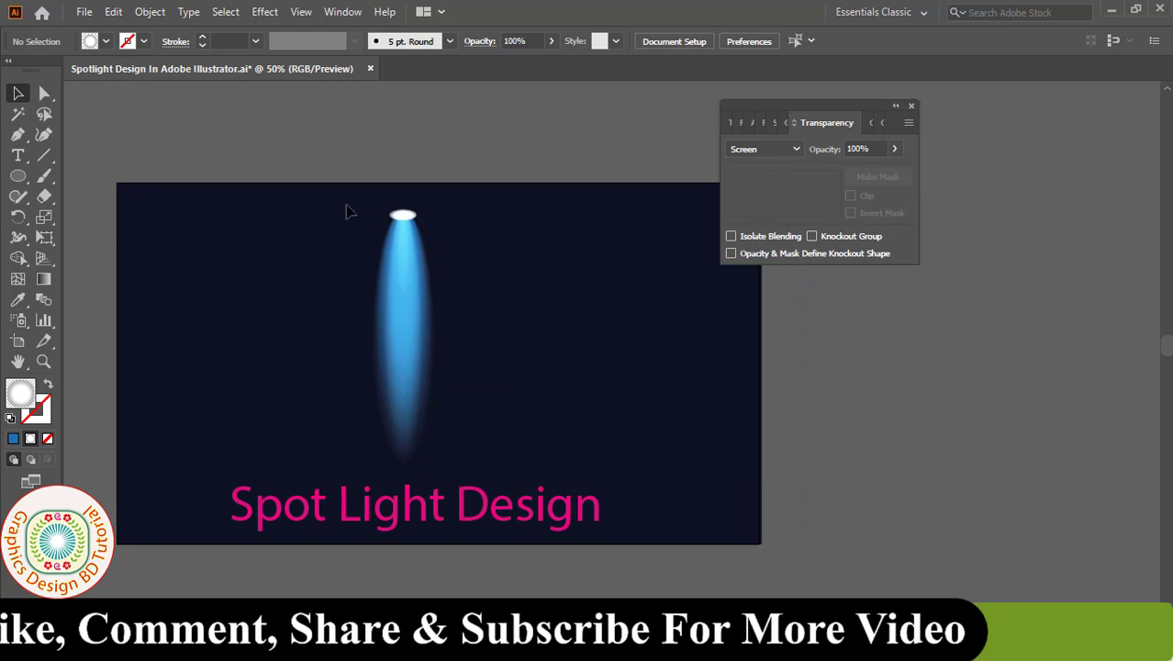
left_click_drag(346, 204, 474, 380)
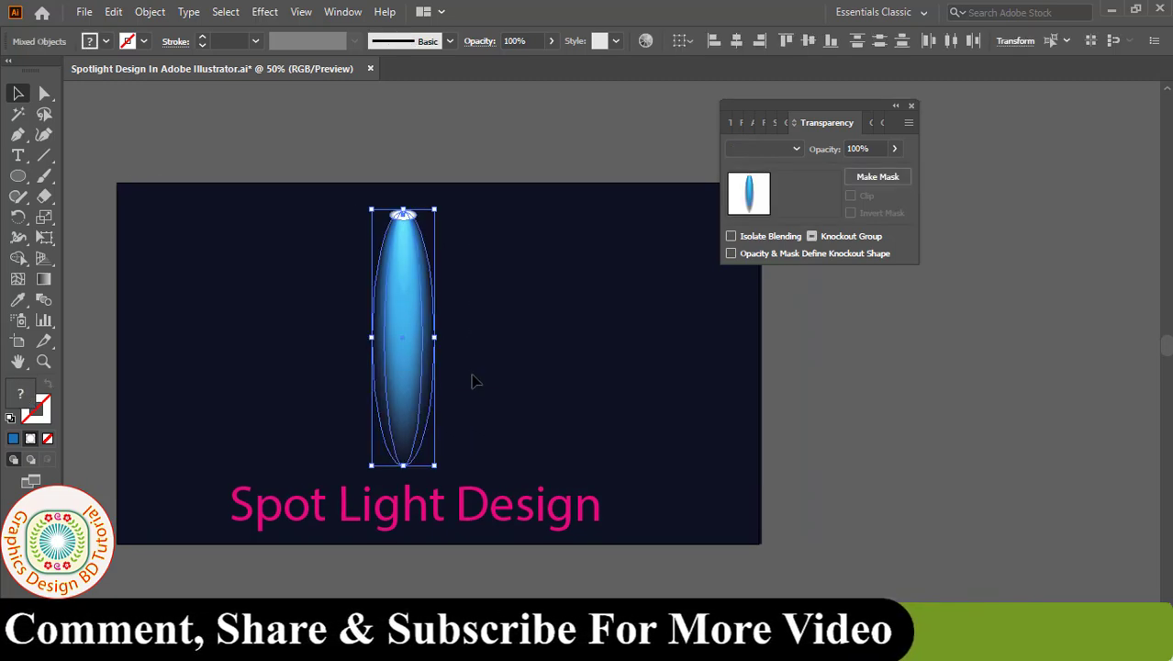
Group the beam and lamp into one spotlight and Alt-drag a duplicate to the left.
right_click(397, 375)
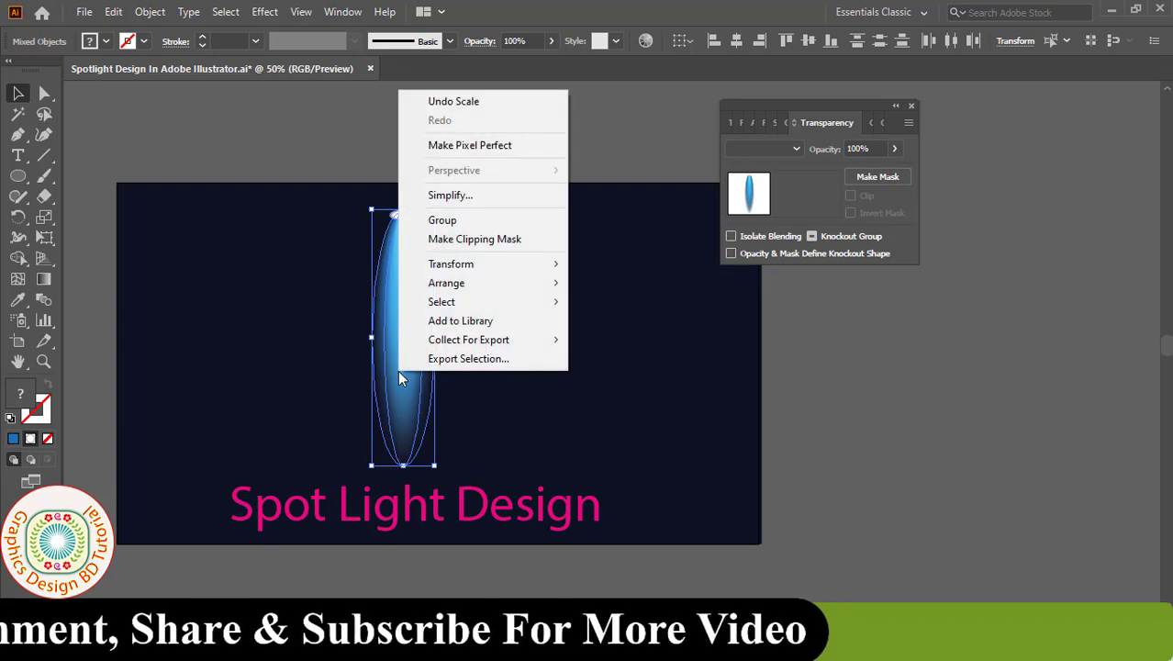
left_click(442, 221)
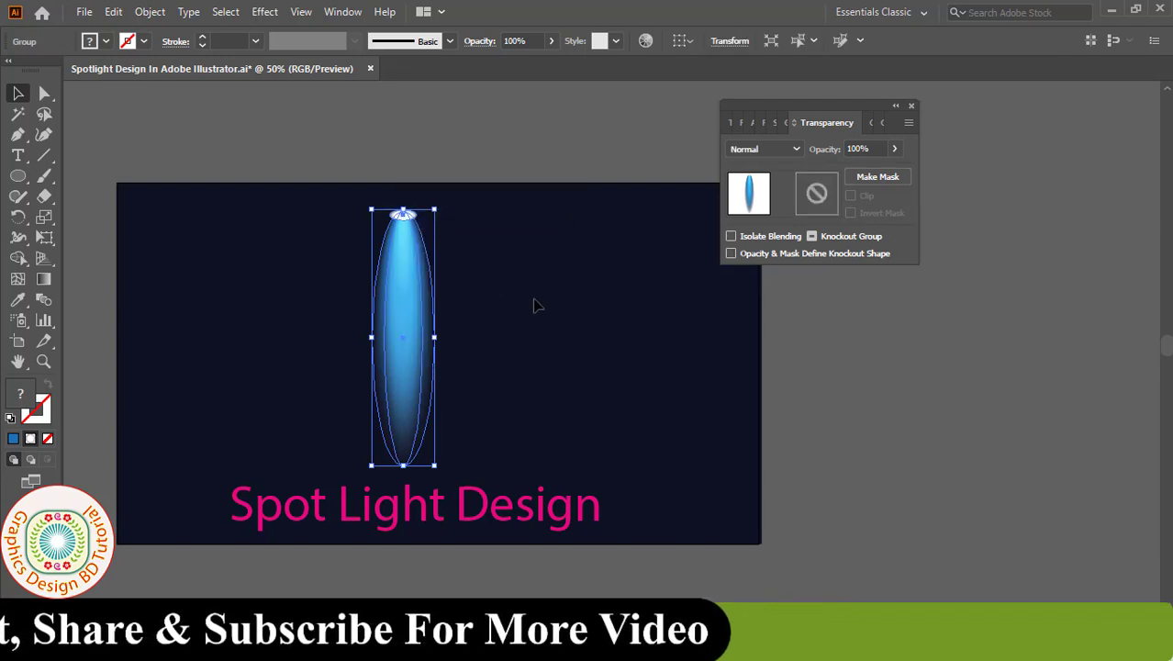
left_click_drag(404, 323, 322, 326)
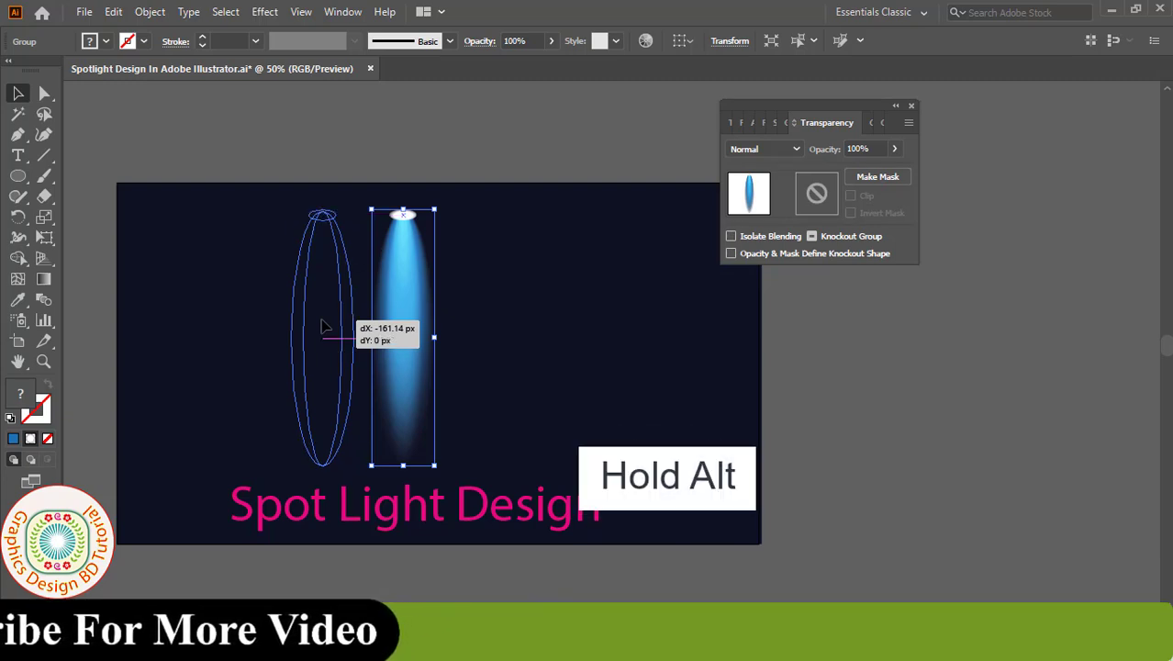
left_click_drag(322, 326, 324, 326)
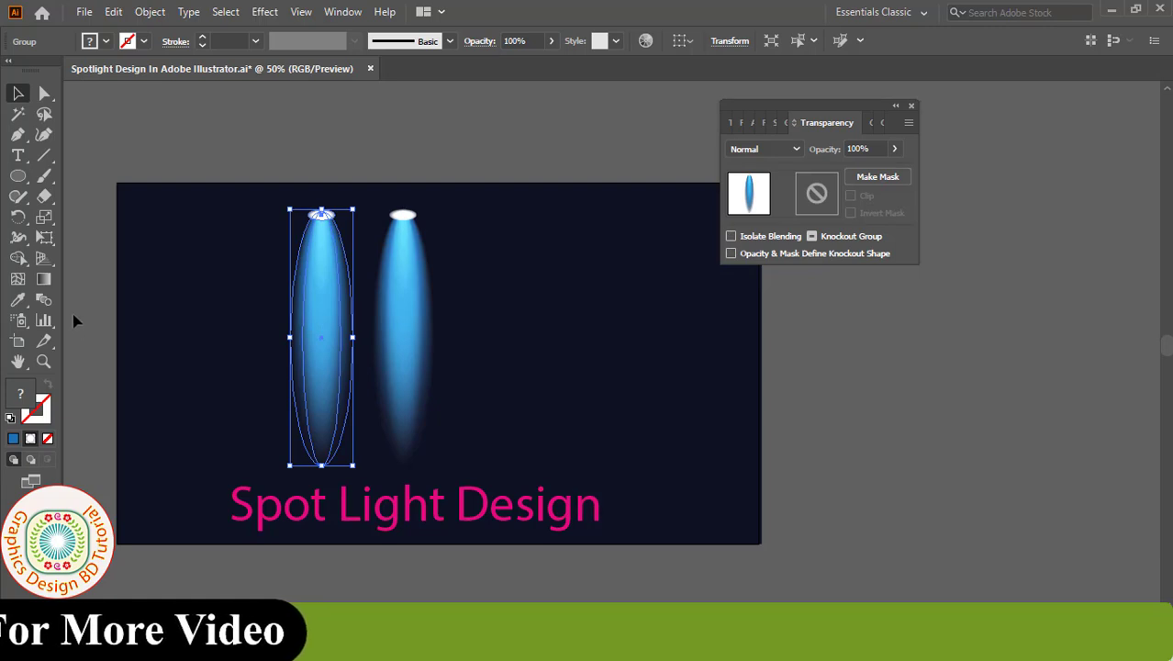
Rotate the duplicate spotlight by -20° with the Rotate dialog.
left_click(19, 217)
double_click(18, 217)
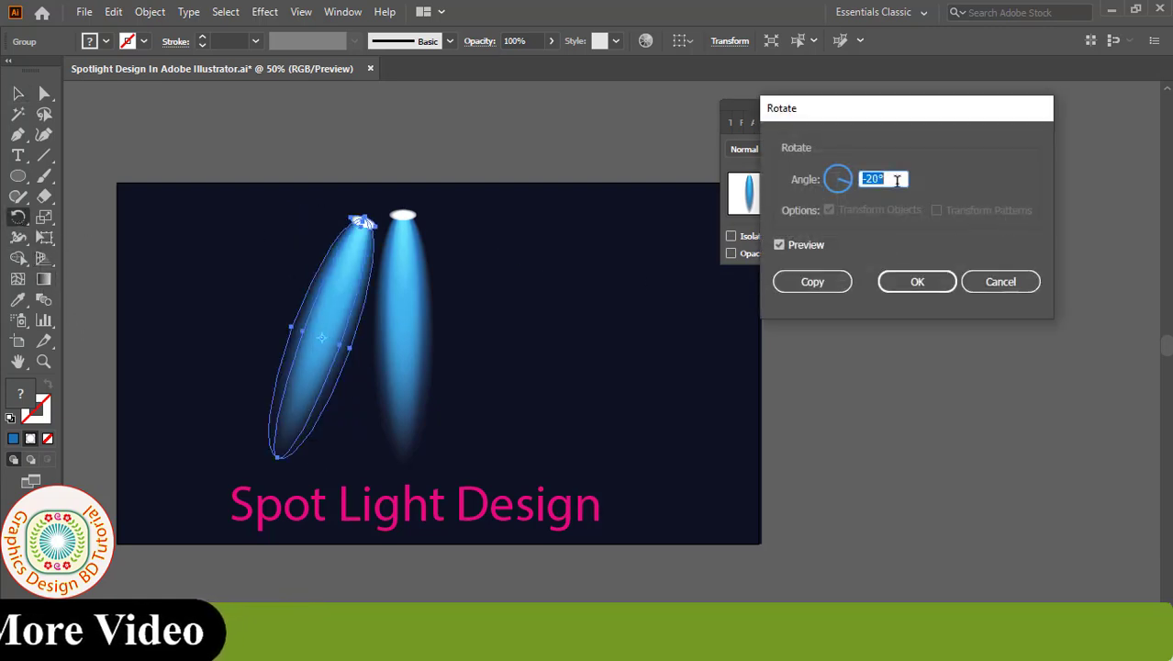
left_click_drag(919, 106, 655, 163)
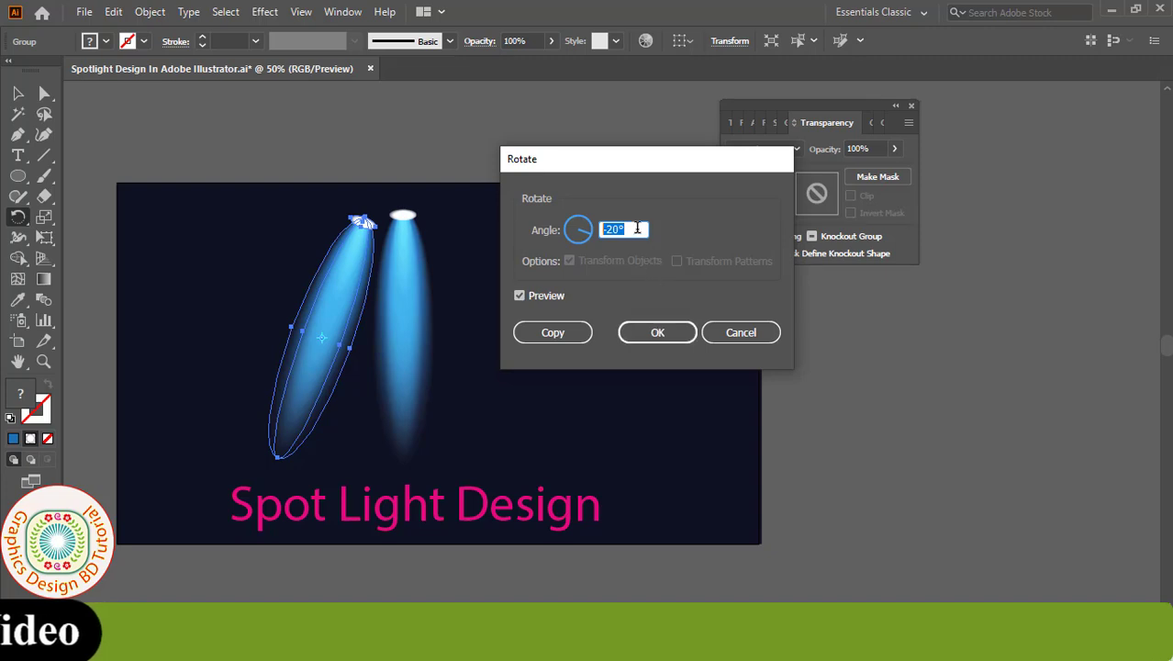
left_click(657, 332)
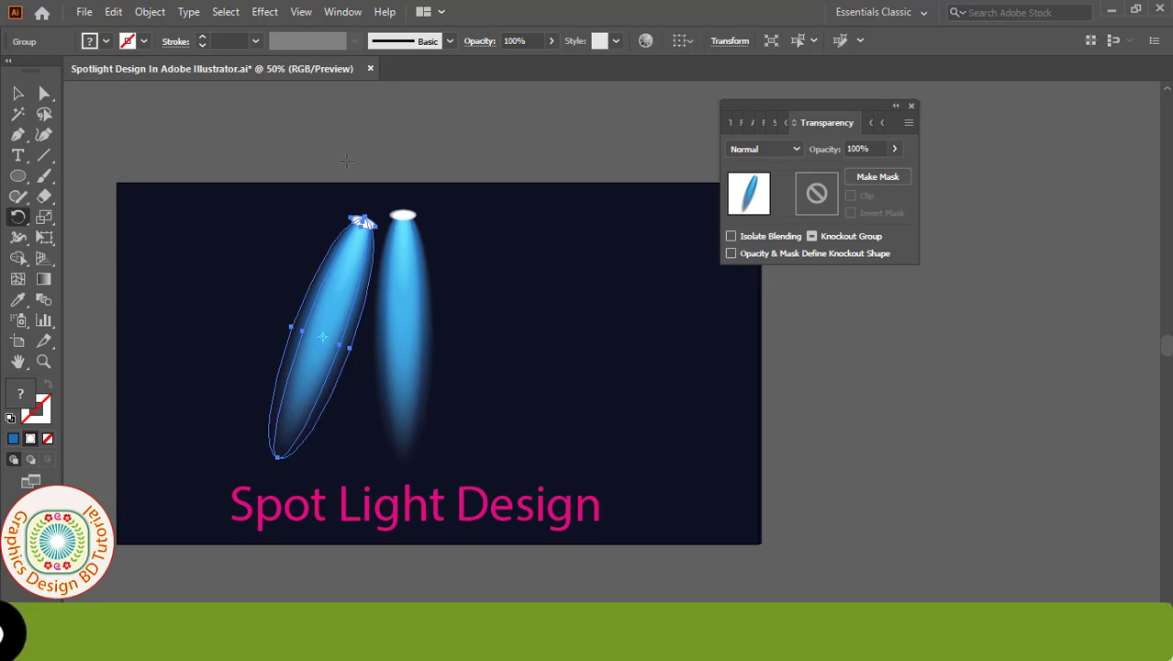
Shift the tilted beam further left and shorten it from its bottom edge.
key("v")
left_click_drag(341, 275, 294, 276)
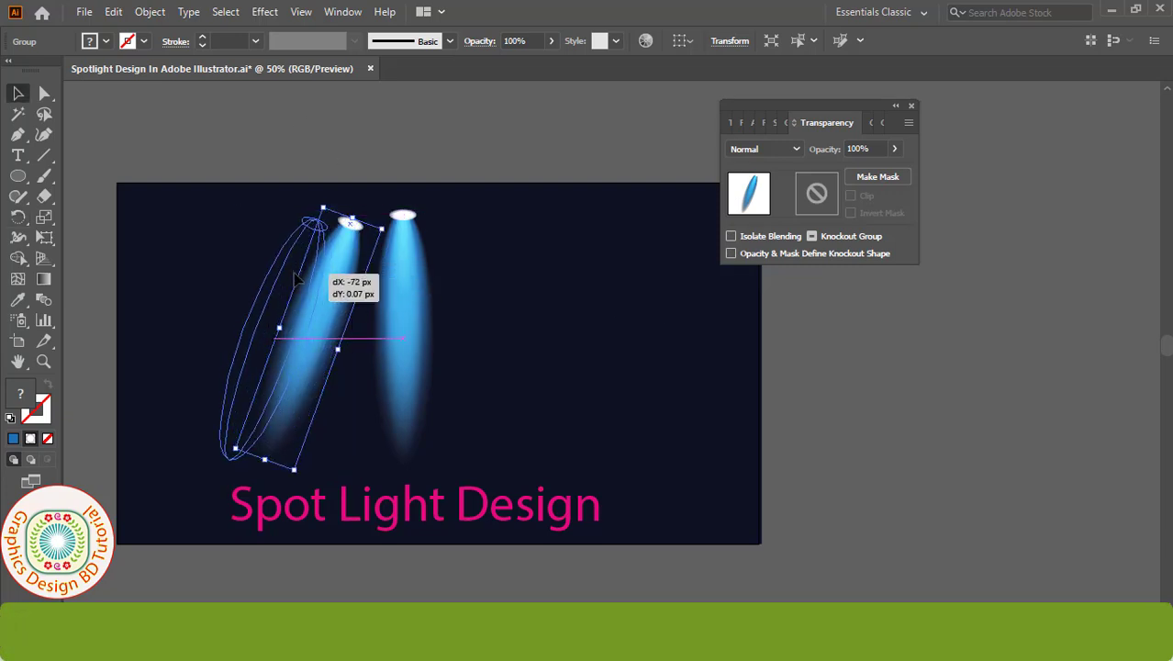
left_click_drag(295, 277, 317, 272)
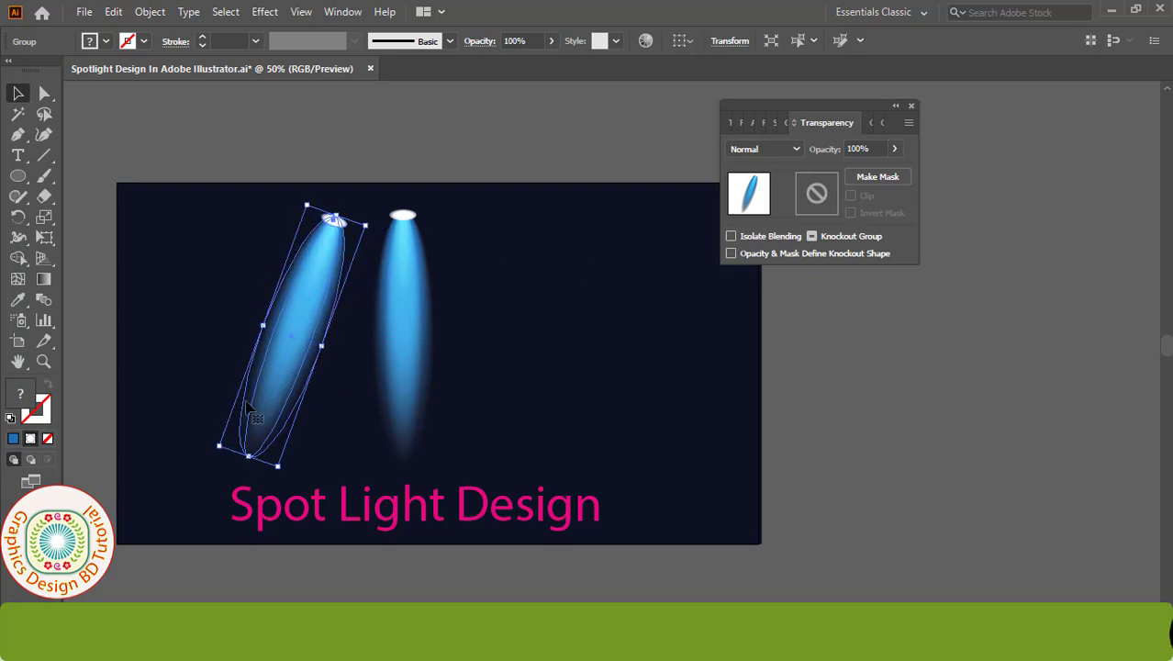
left_click_drag(248, 461, 257, 436)
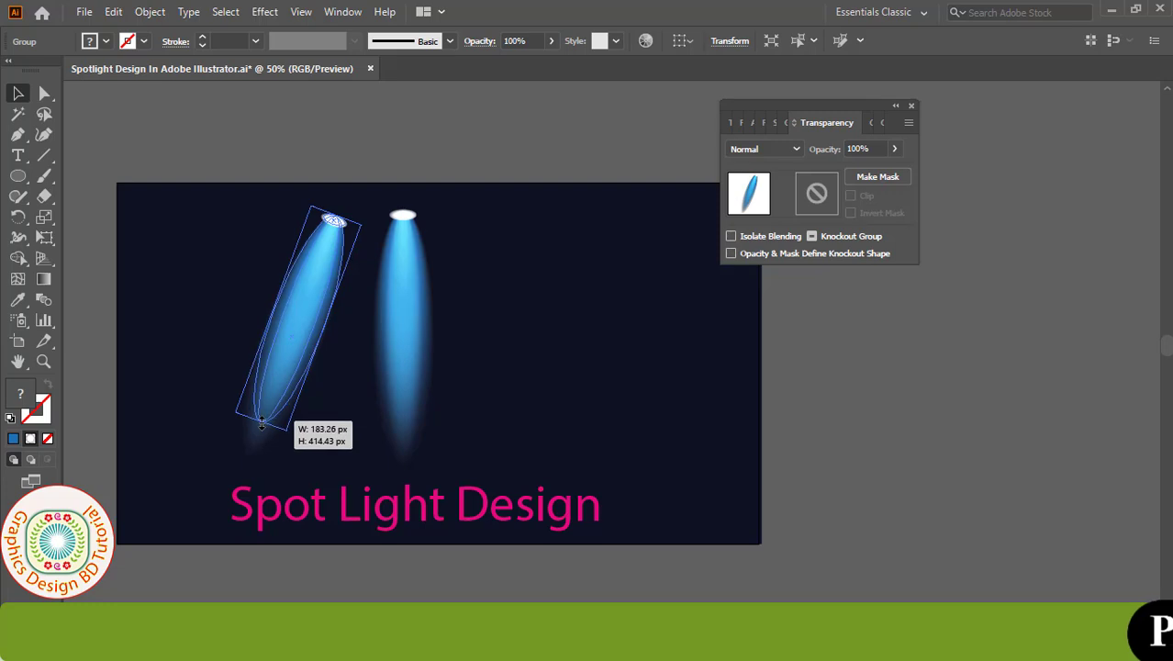
left_click_drag(260, 430, 264, 413)
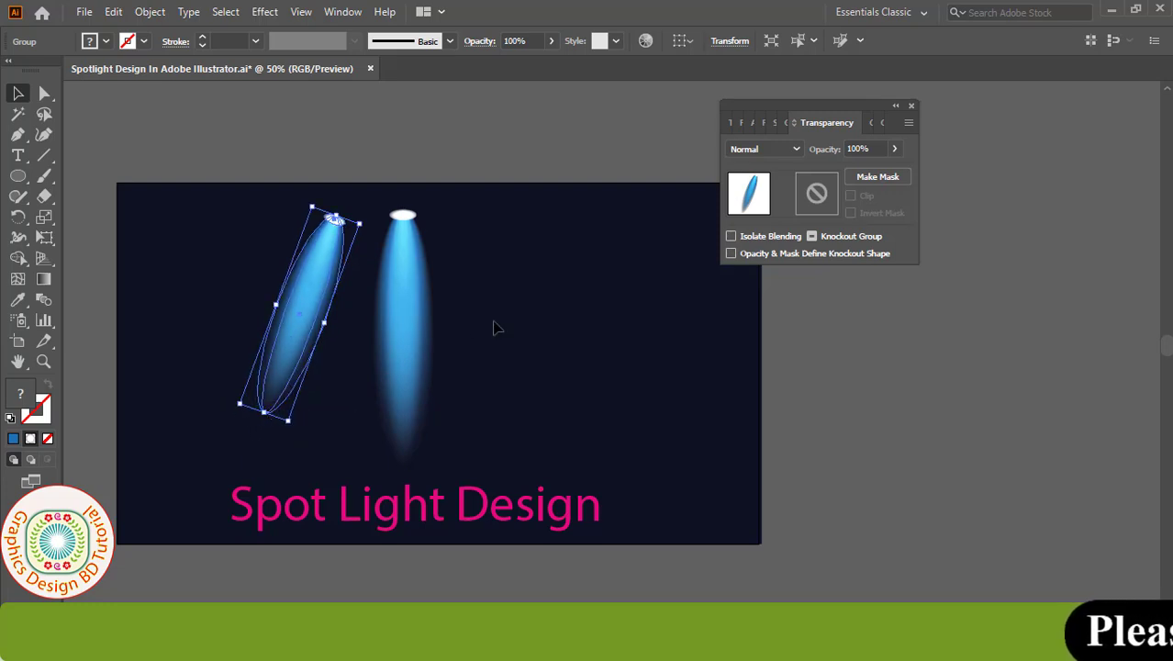
Reflect the tilted beam vertically as a copy and move the mirrored copy to the right.
right_click(319, 294)
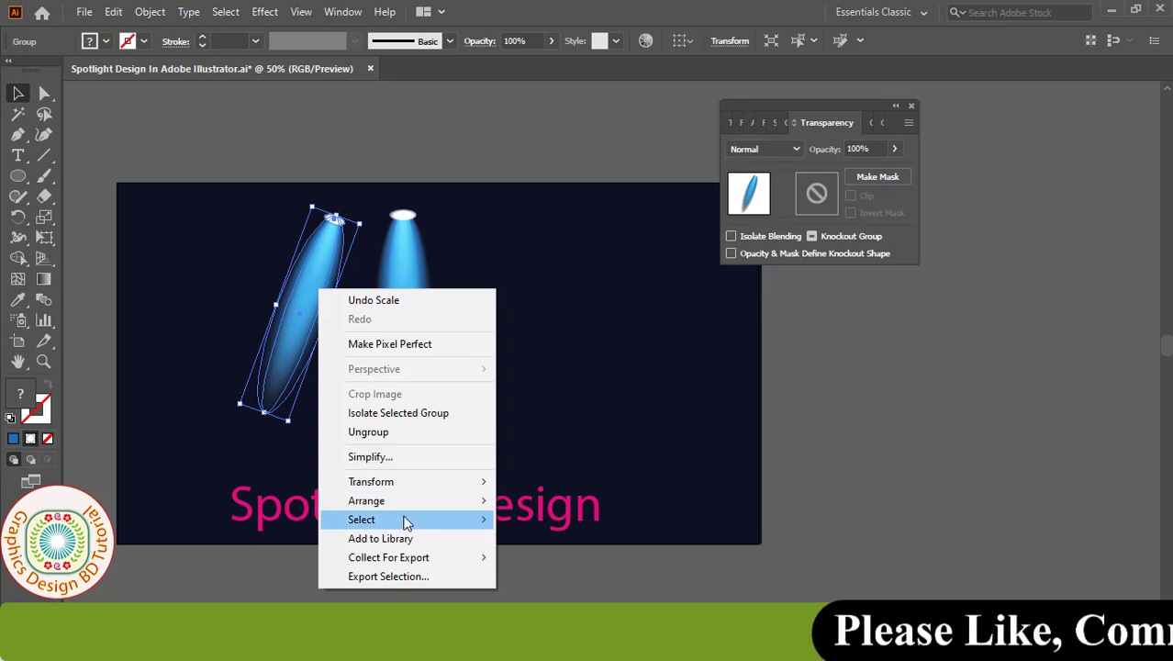
mouse_move(371, 482)
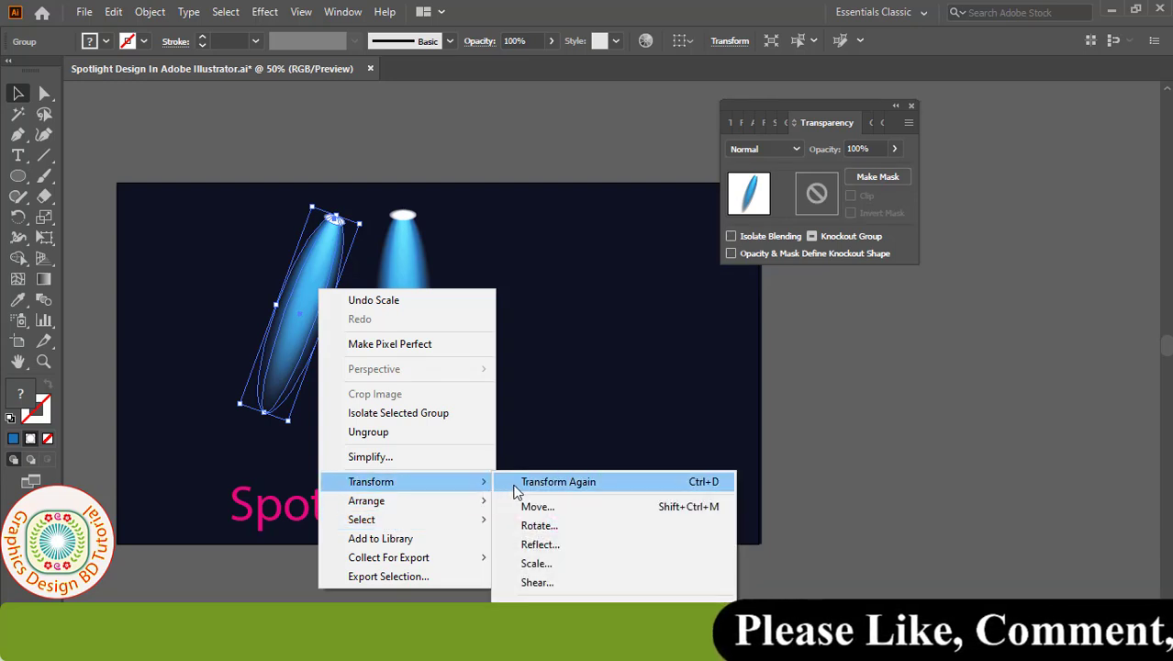
left_click(538, 544)
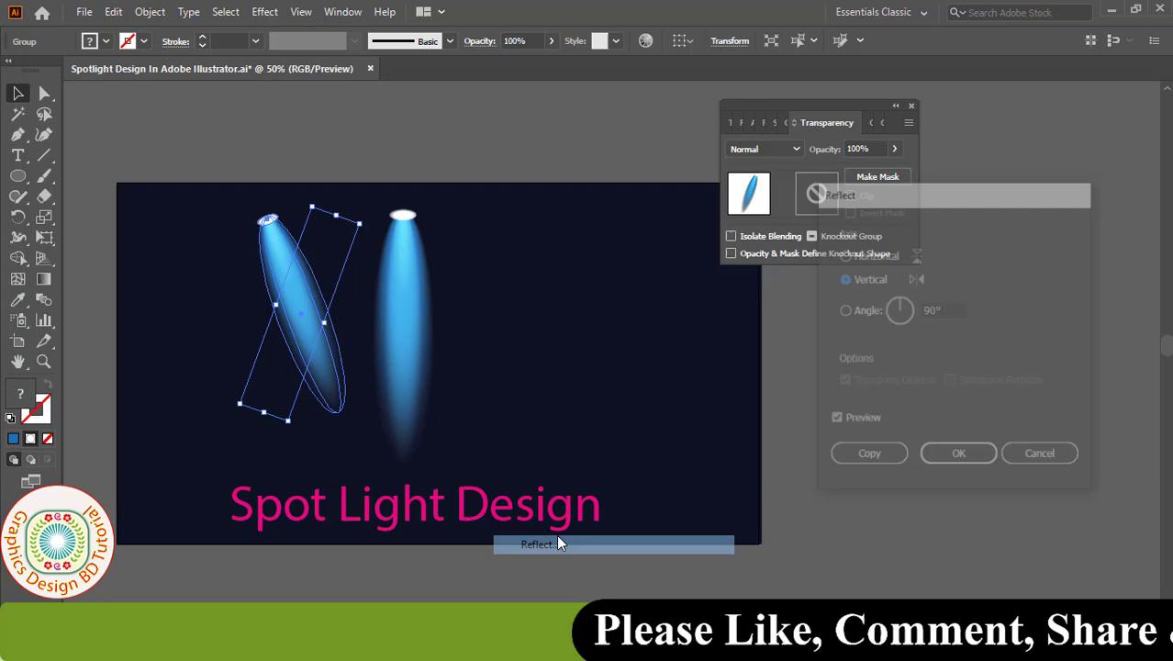
left_click(887, 458)
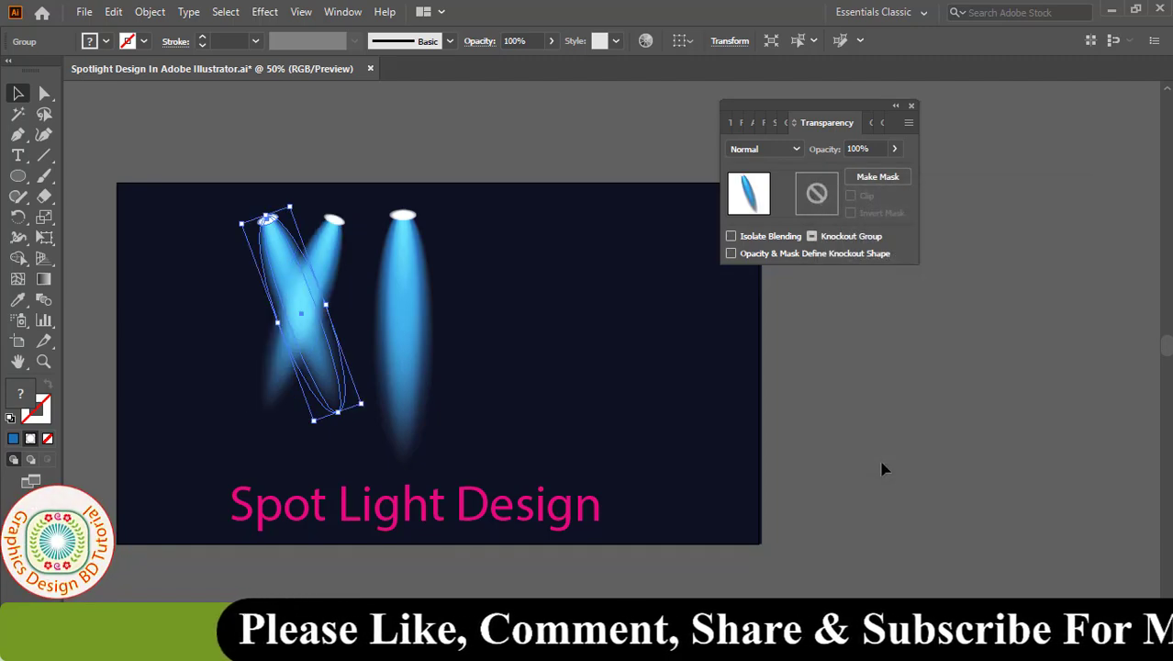
left_click_drag(295, 291, 502, 291)
left_click(594, 297)
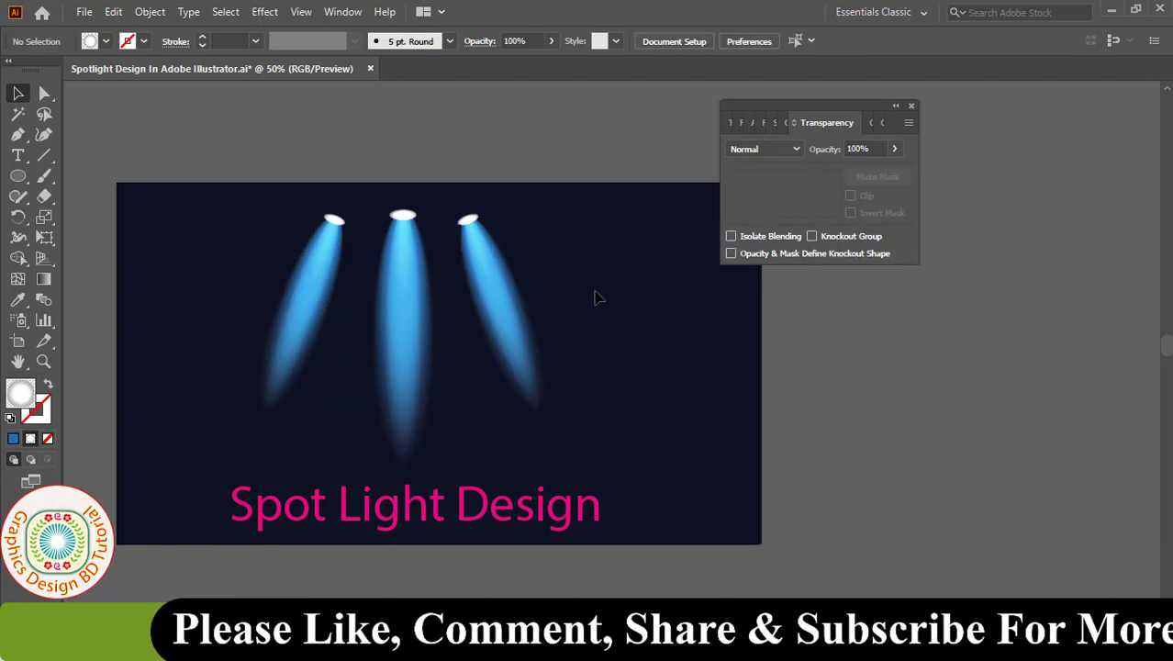
Move the 'Spot Light Design' title lower on the page and fill it white.
key("ctrl+plus")
left_click_drag(538, 522, 546, 598)
left_click(105, 41)
left_click(47, 71)
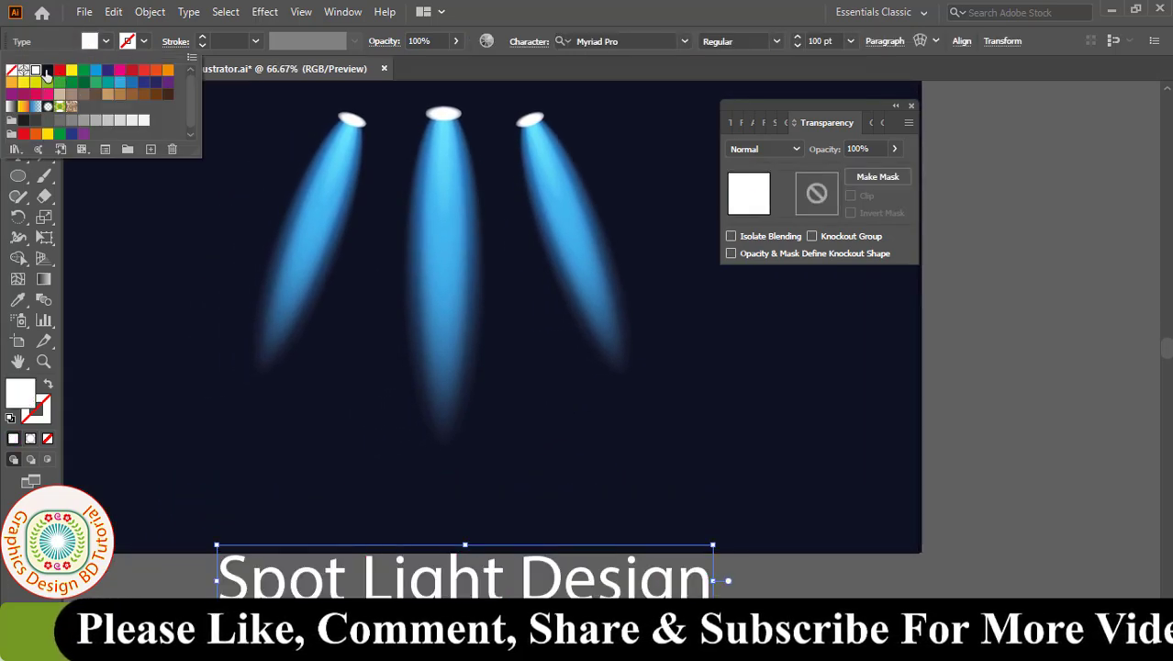
left_click(181, 571)
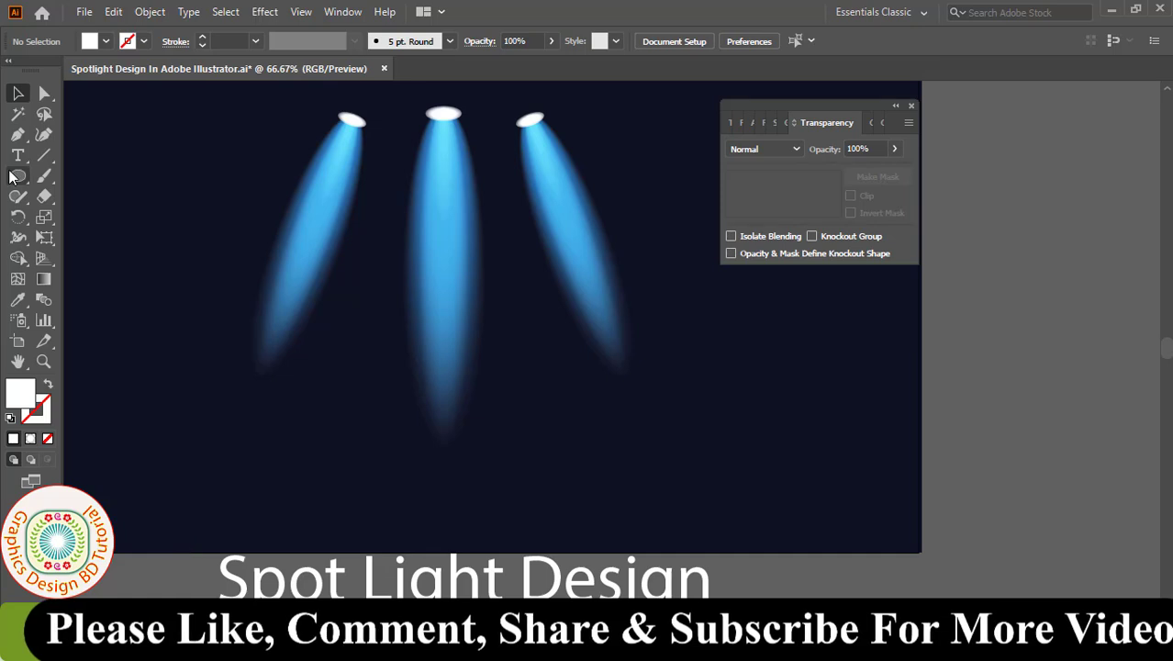
Draw an ellipse about 309 × 94 px below the middle beam with the Gradient panel open.
left_click_drag(12, 177, 91, 227)
key("ctrl+F9")
left_click_drag(342, 469, 544, 534)
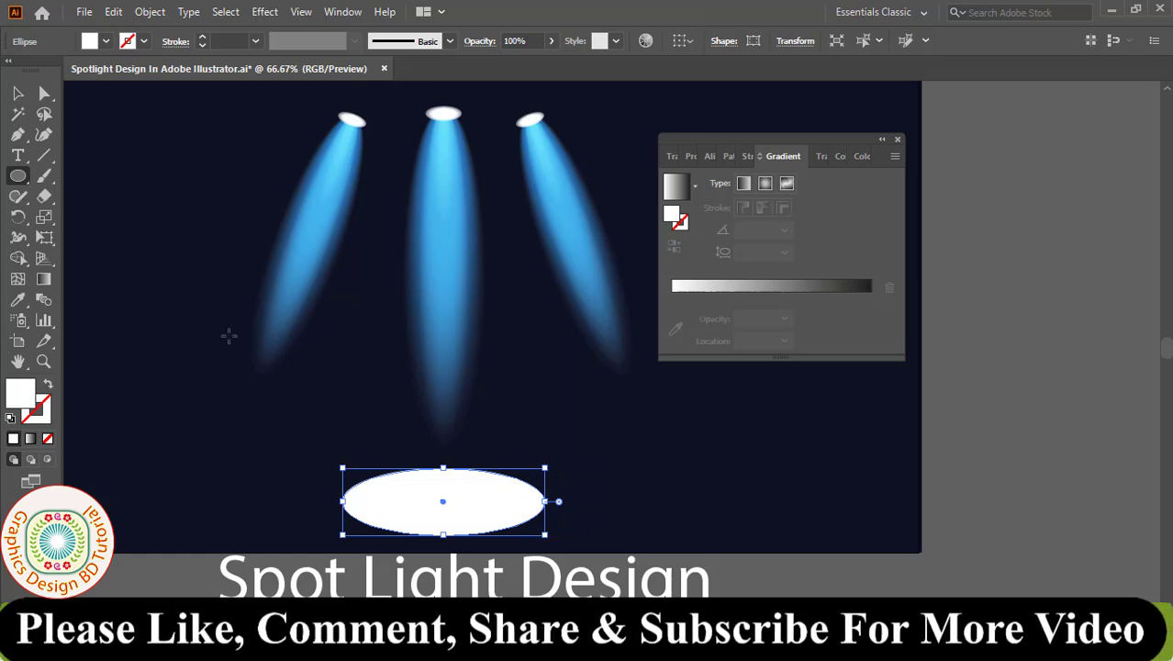
Fill the floor ellipse with a radial gradient whose outer stop is blue.
left_click(44, 281)
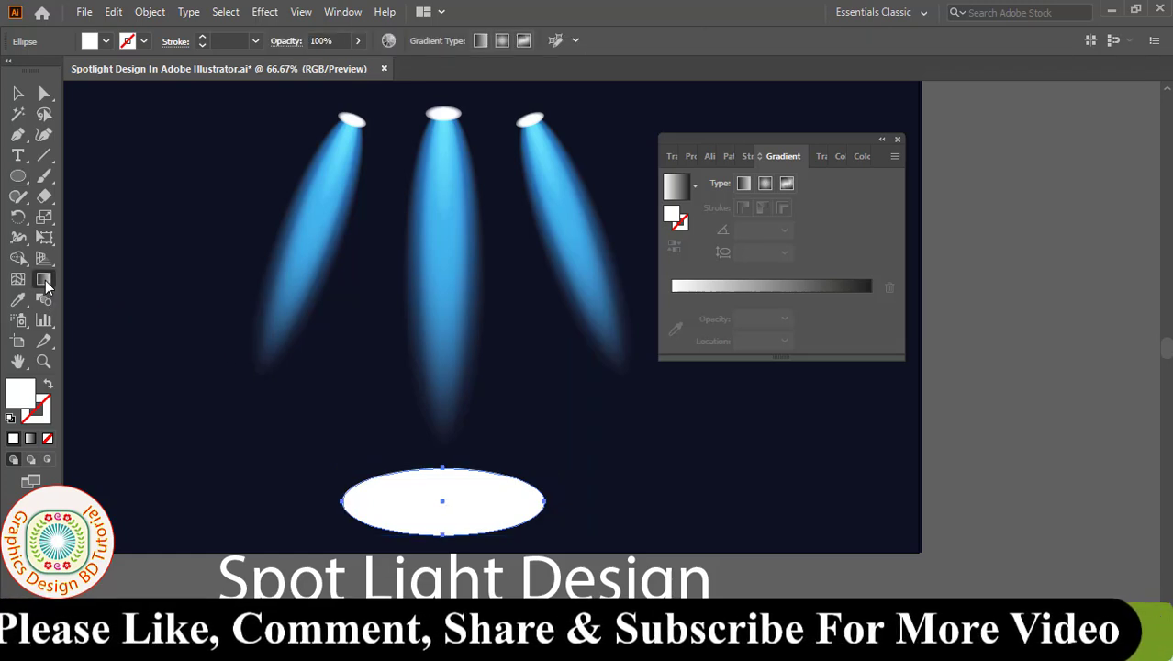
left_click(504, 42)
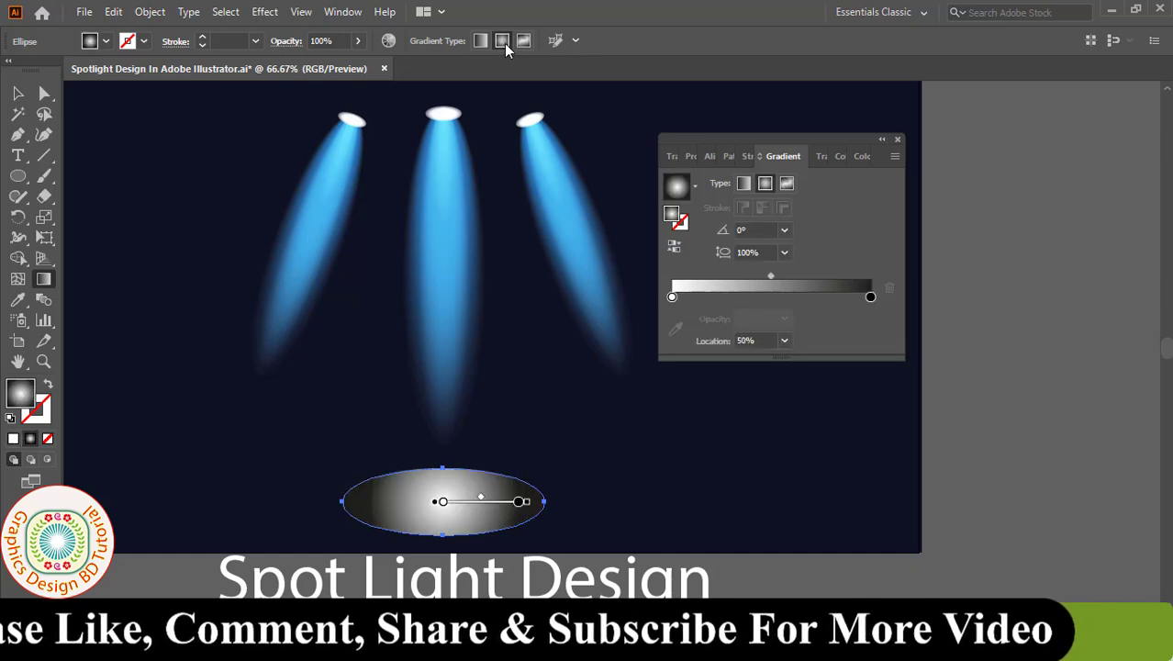
left_click(870, 297)
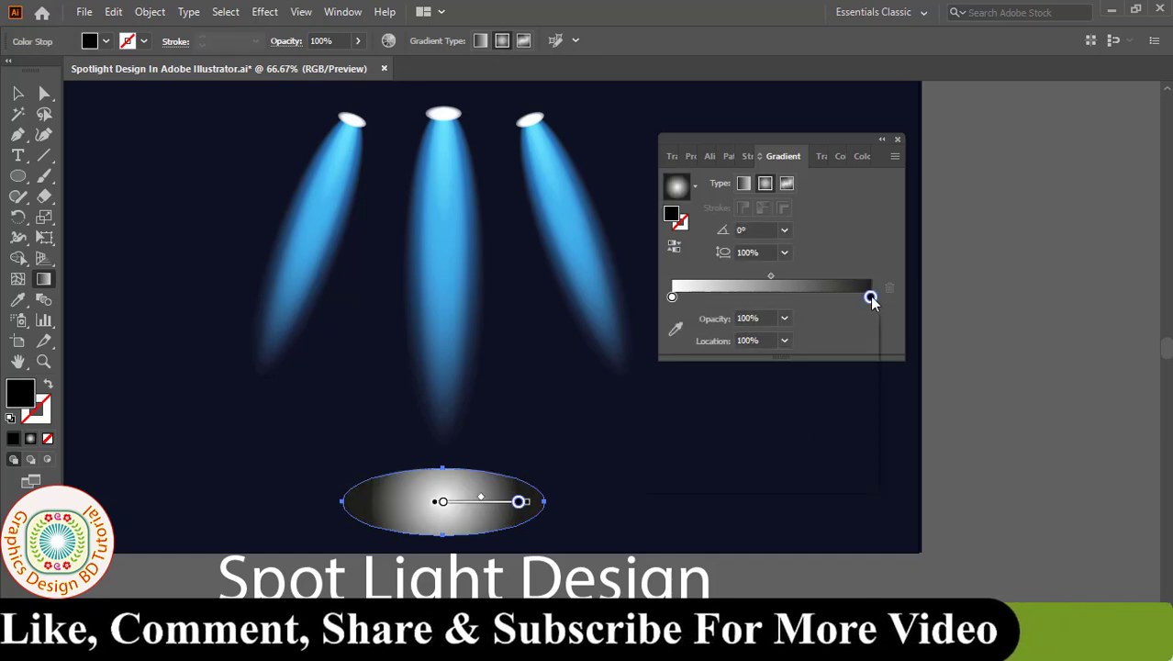
double_click(870, 296)
left_click(744, 364)
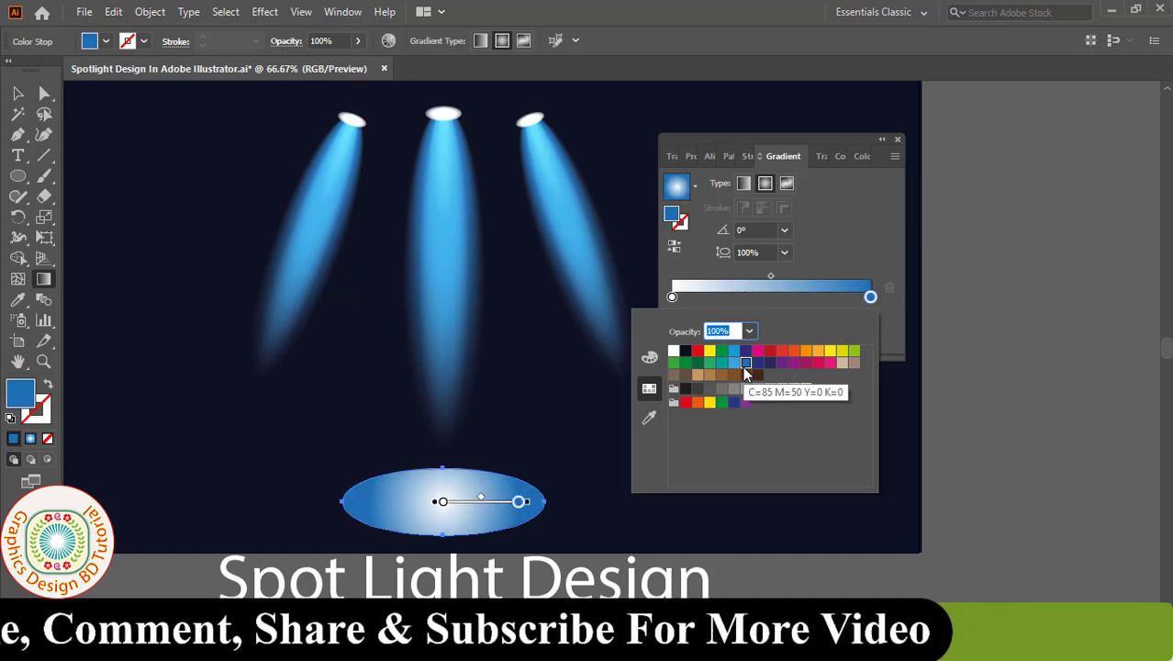
key("Escape")
Set the outer gradient stop to CMYK C100 M90 Y50 K0.
double_click(696, 297)
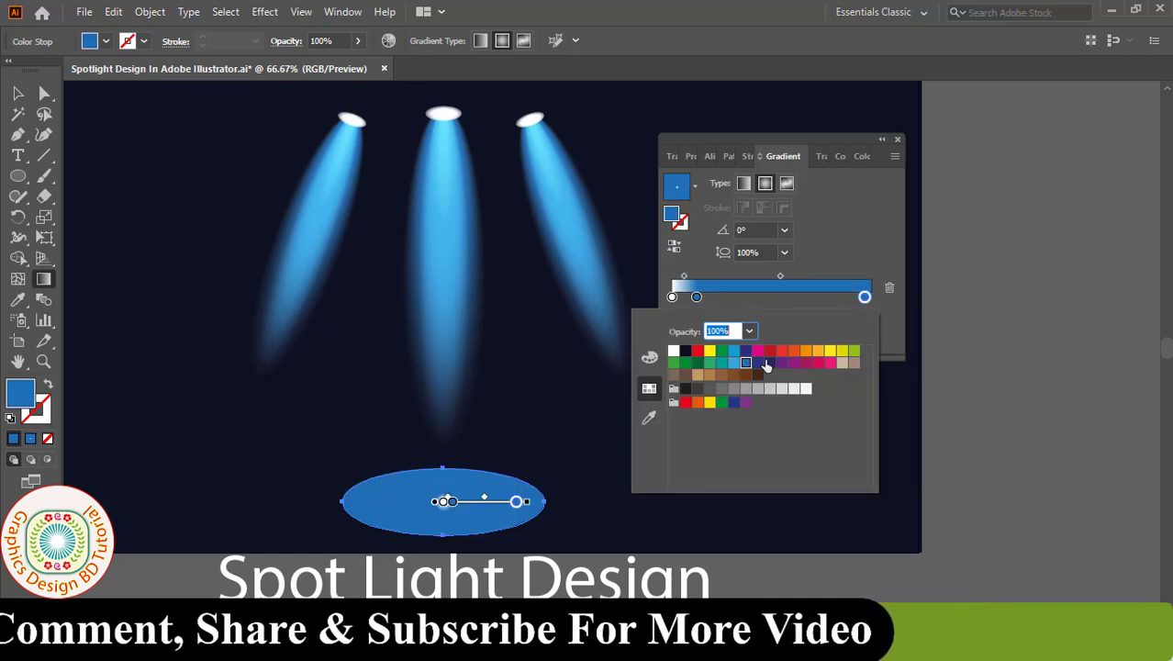
left_click(649, 358)
left_click(868, 315)
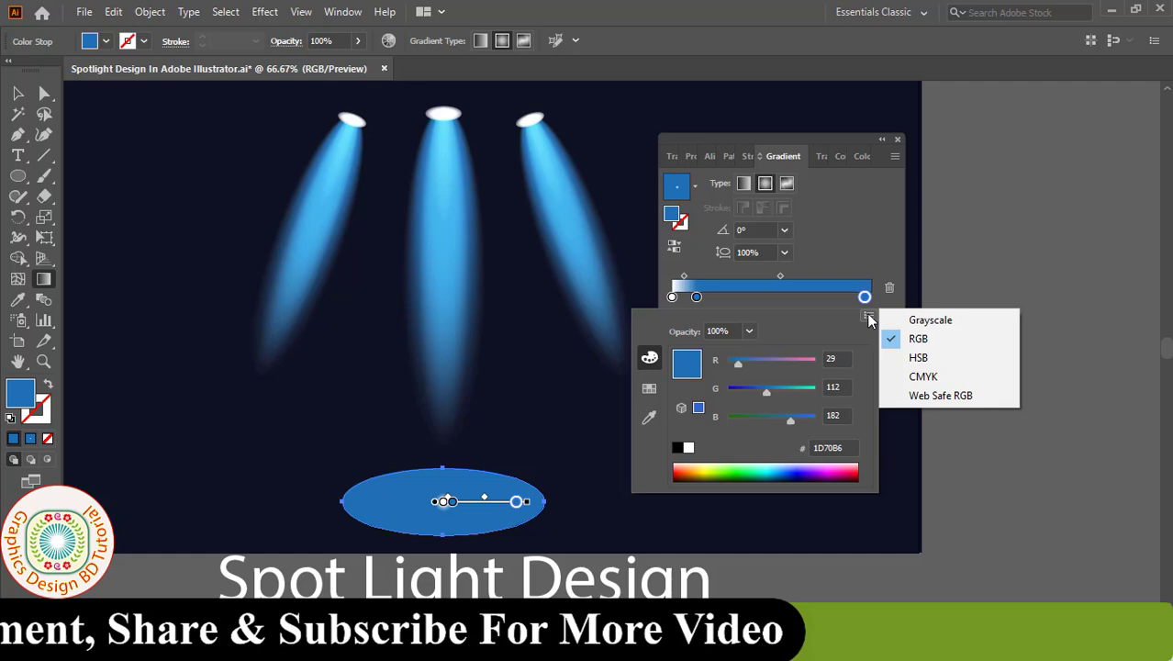
left_click(922, 378)
double_click(835, 358)
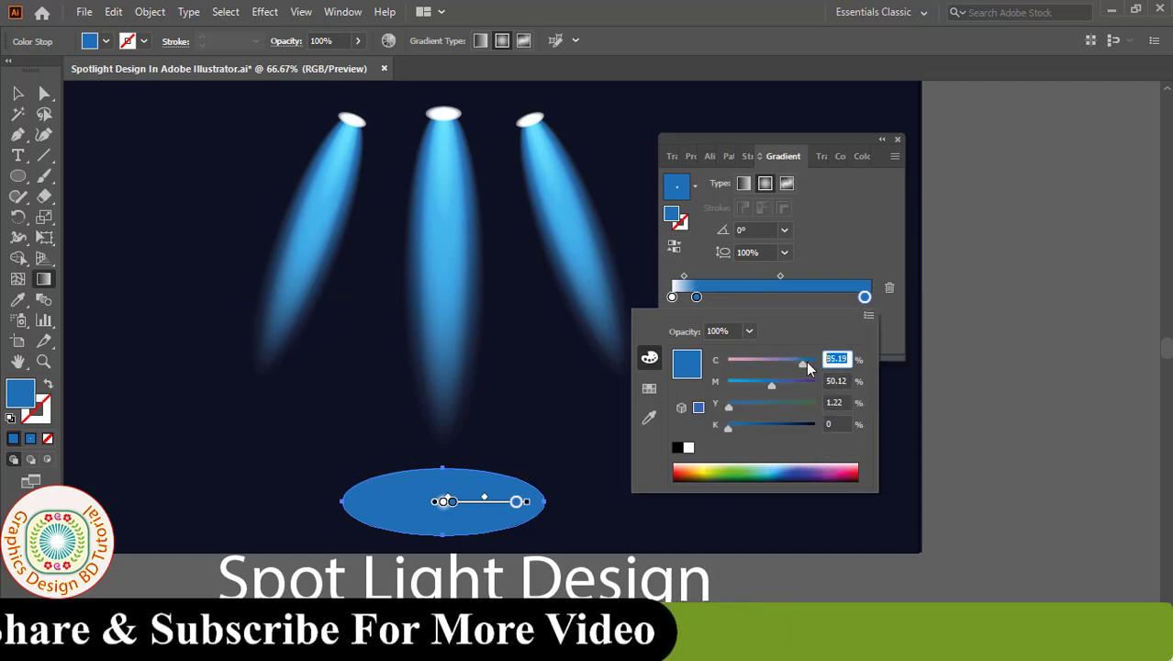
type("100")
key("Tab")
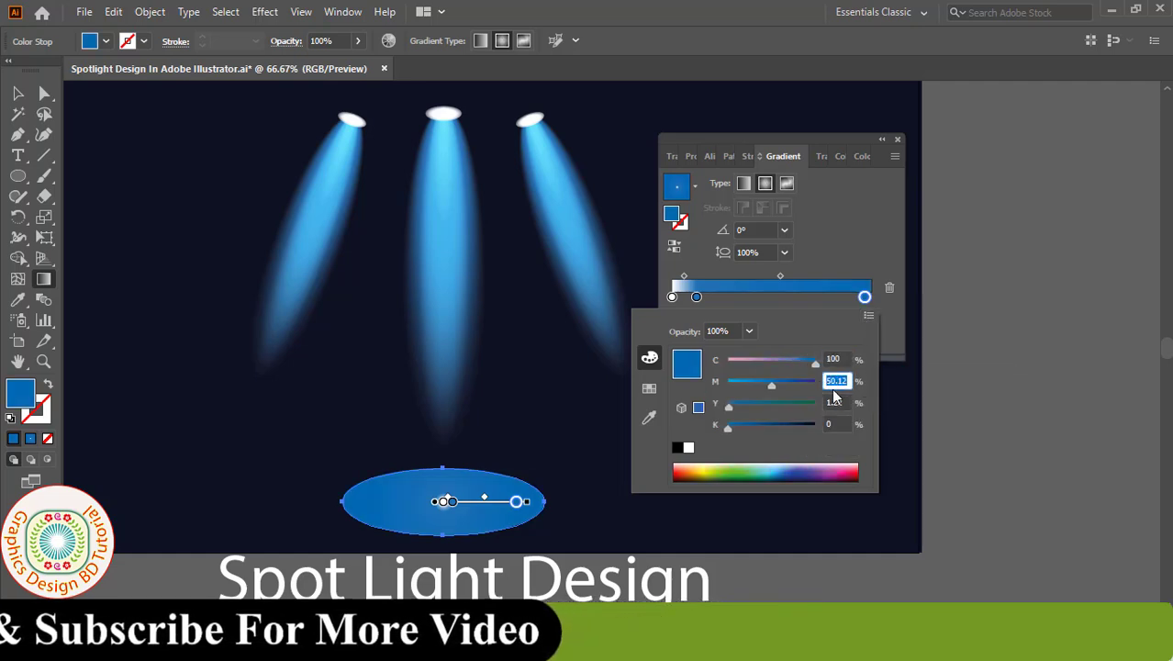
type("90")
key("Tab")
type("50")
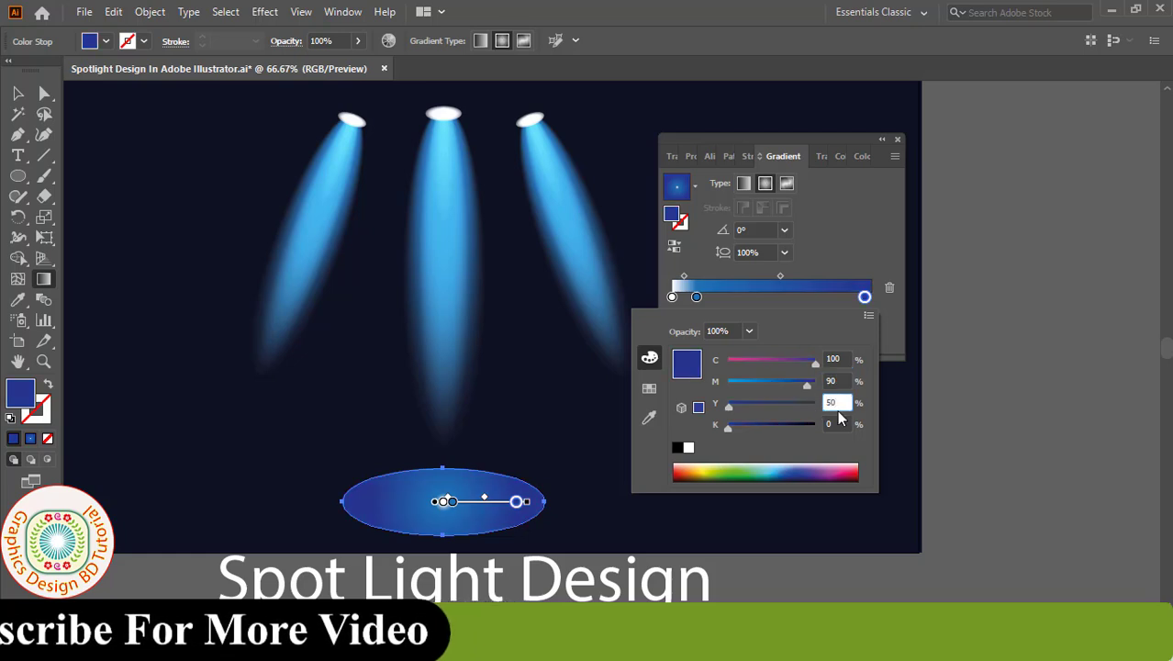
left_click(831, 425)
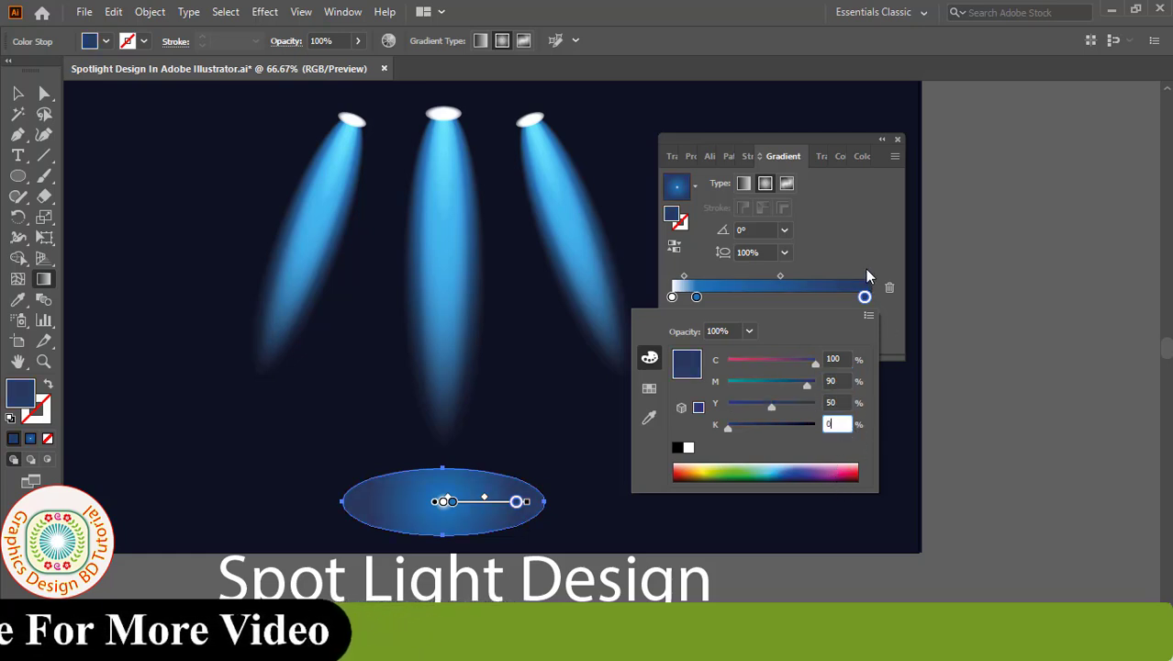
key("Return")
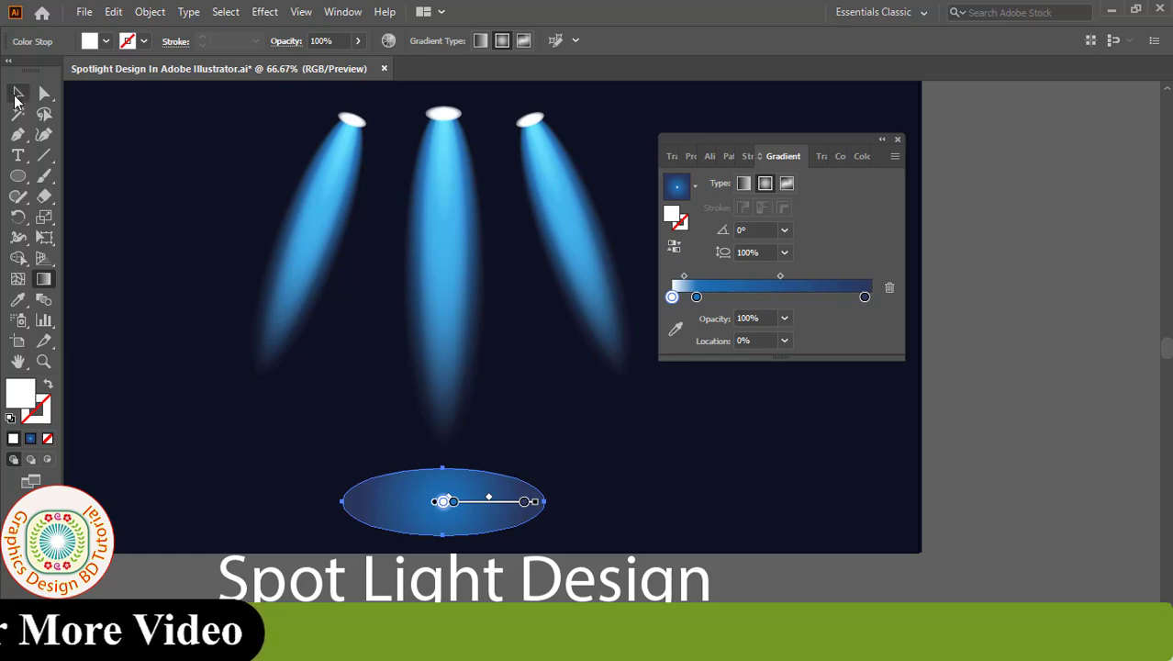
Flatten and narrow the gradient ellipse, centre it under the middle beam, and stretch its gradient wider.
left_click(17, 93)
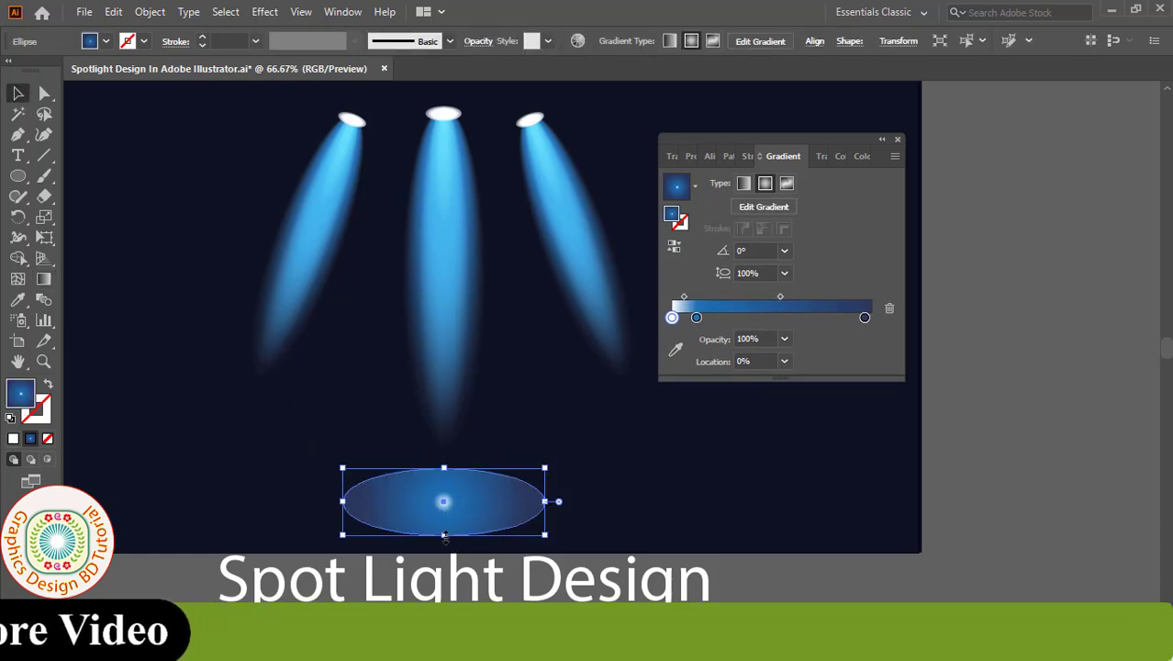
left_click_drag(444, 536, 444, 511)
left_click_drag(340, 490, 367, 489)
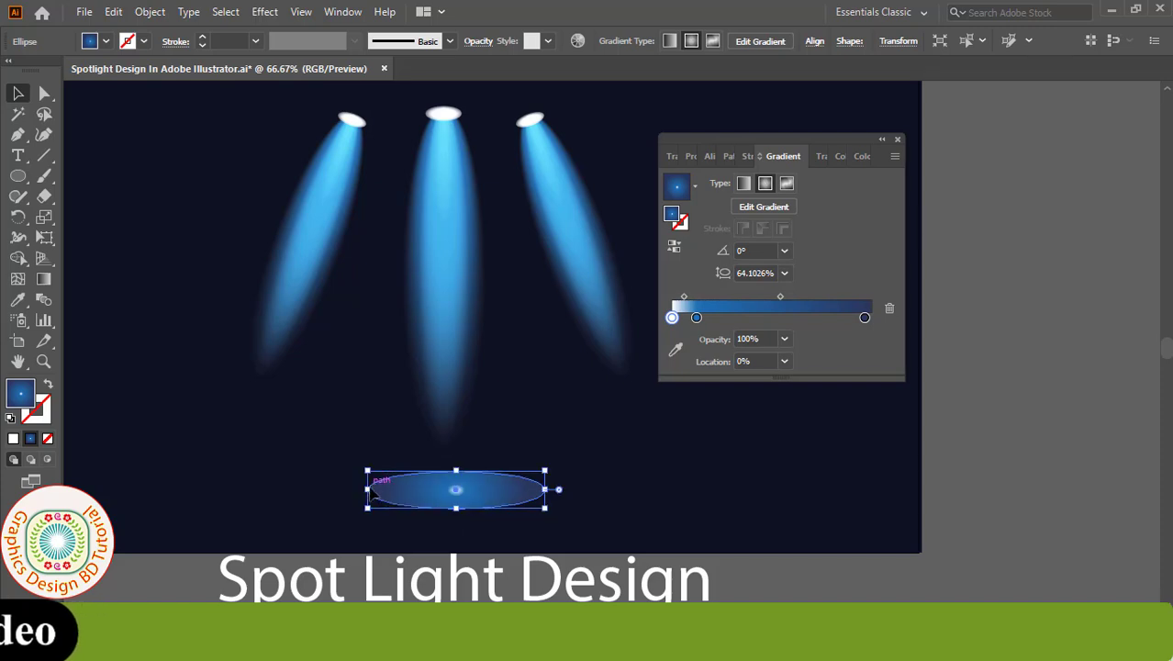
left_click_drag(368, 490, 397, 493)
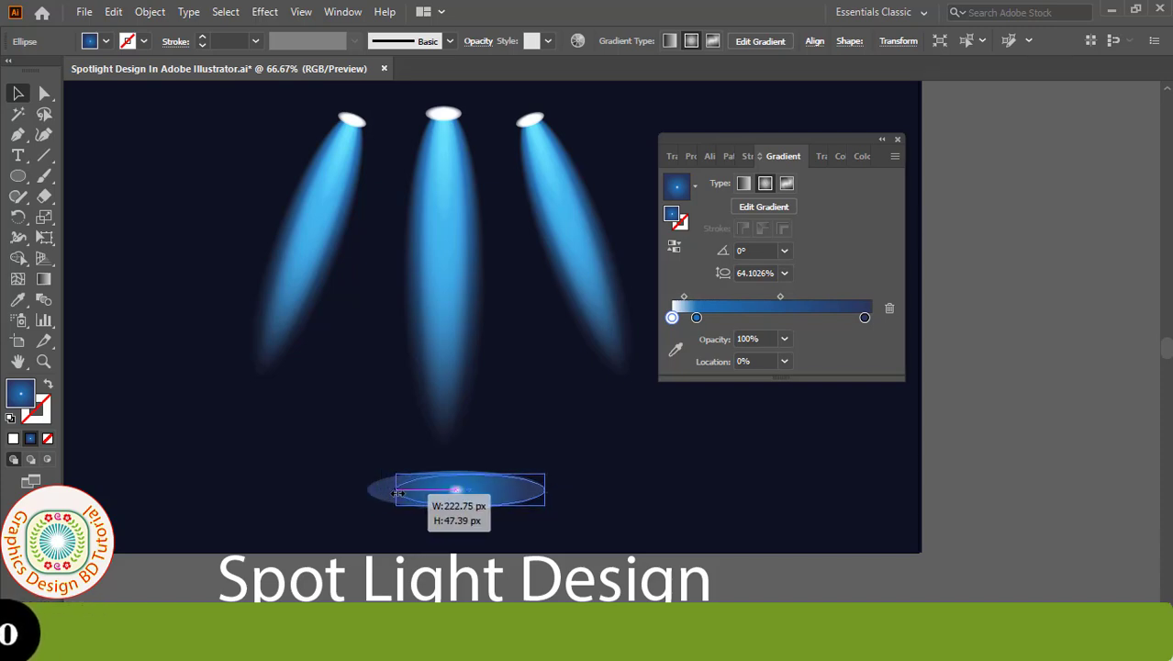
mouse_move(511, 488)
left_mouse_down()
mouse_move(448, 497)
mouse_move(448, 488)
left_mouse_up()
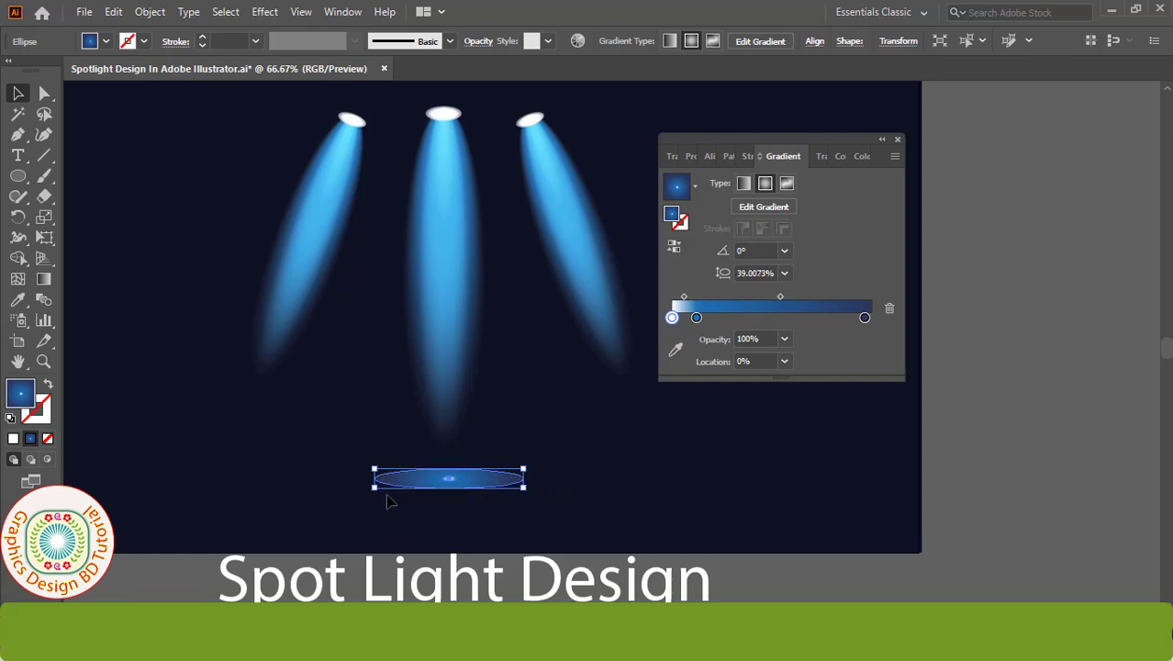
key("g")
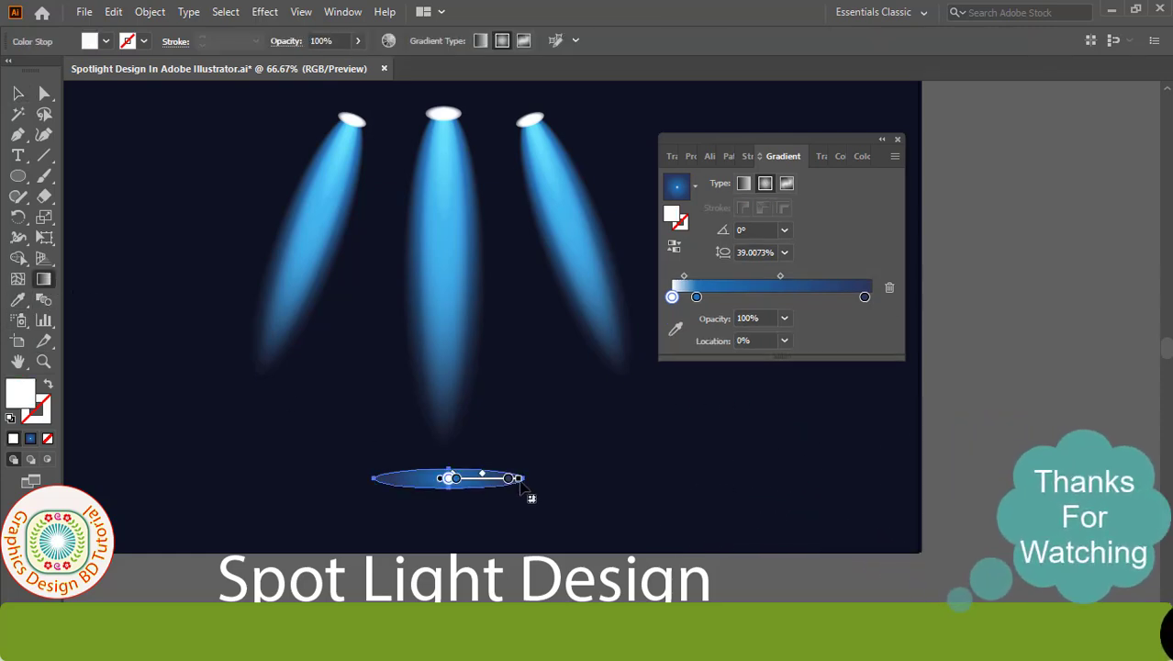
mouse_move(519, 481)
left_mouse_down()
mouse_move(543, 480)
mouse_move(486, 480)
left_mouse_up()
Set the floor glow ellipse's blend mode to Screen.
key("v")
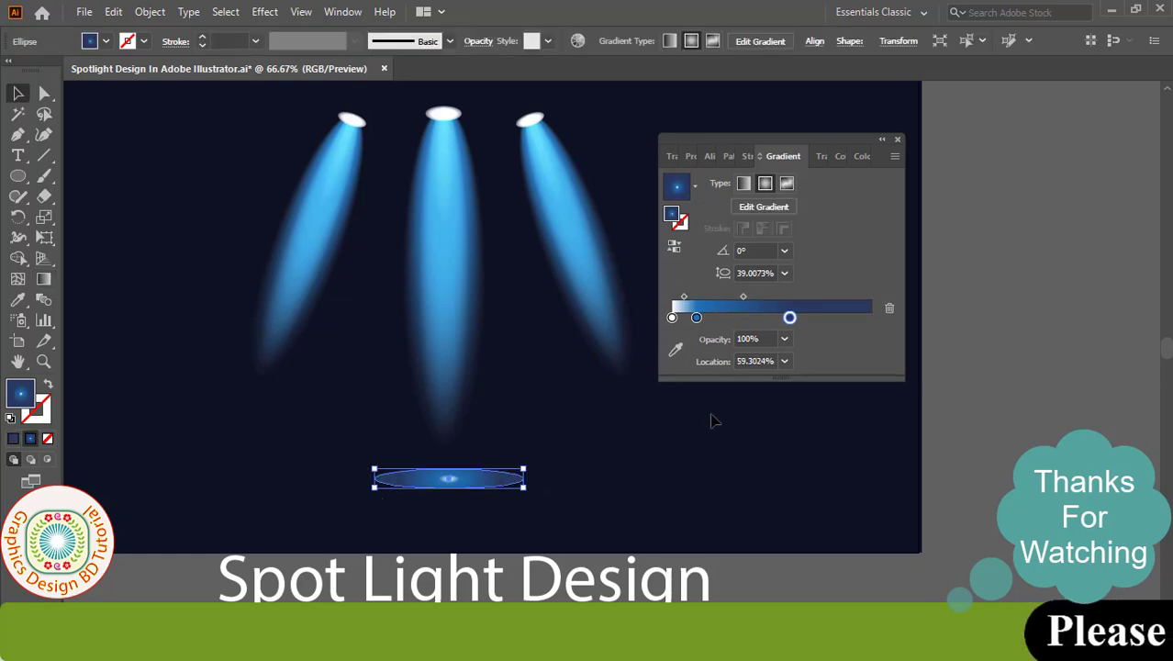
left_click(822, 157)
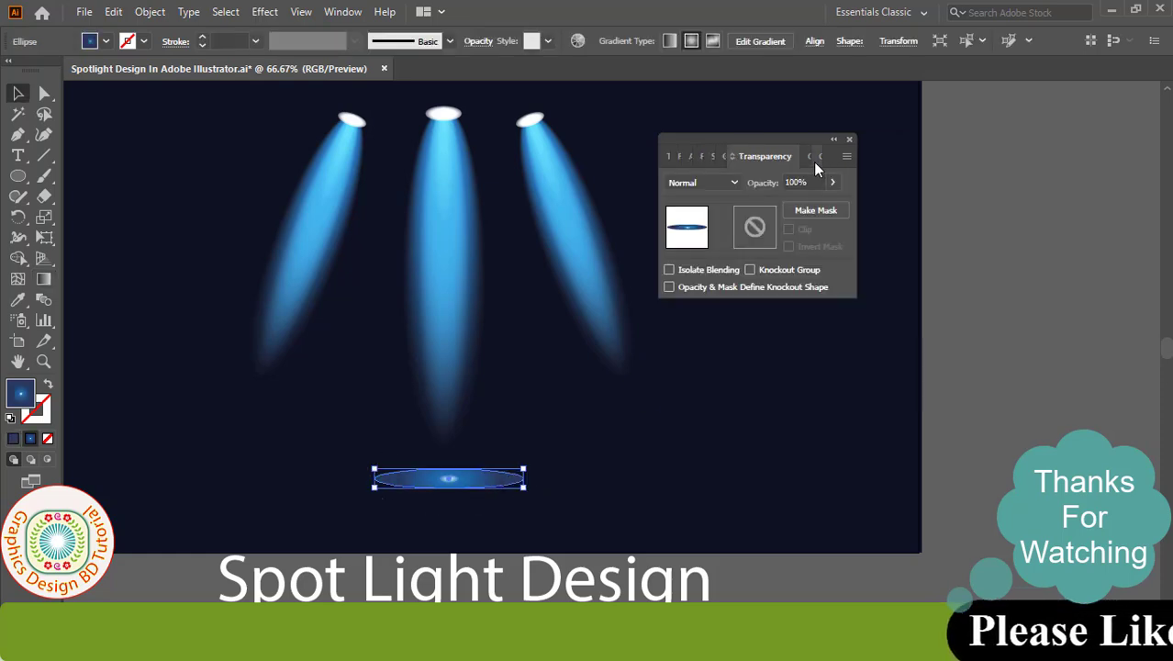
left_click(738, 184)
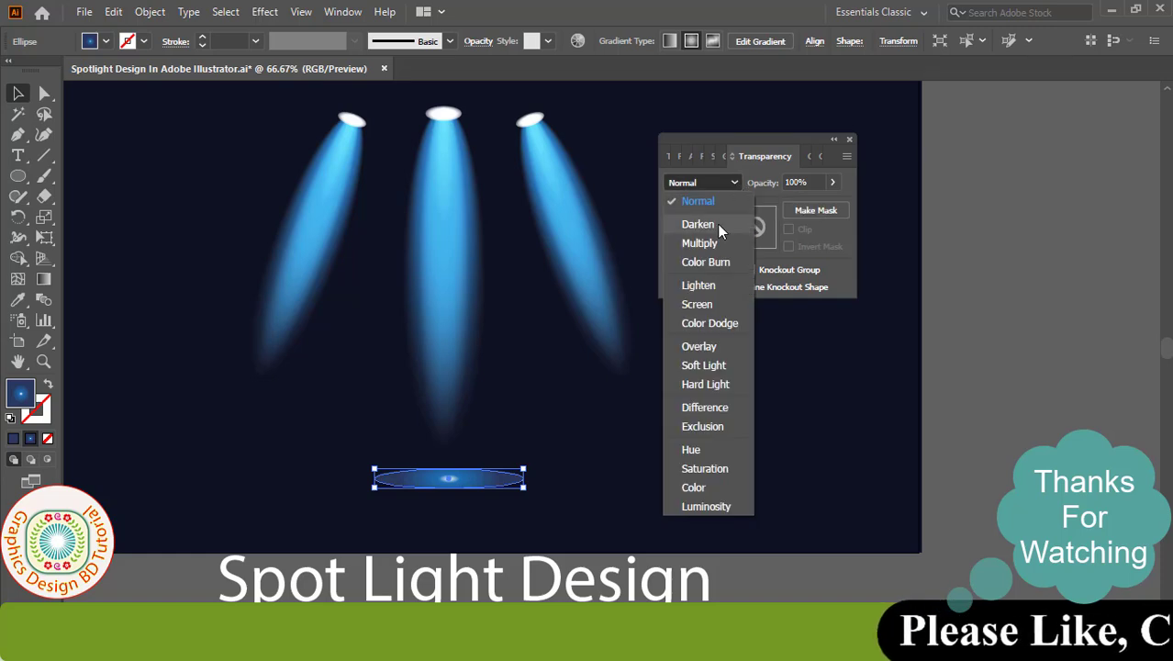
left_click(701, 301)
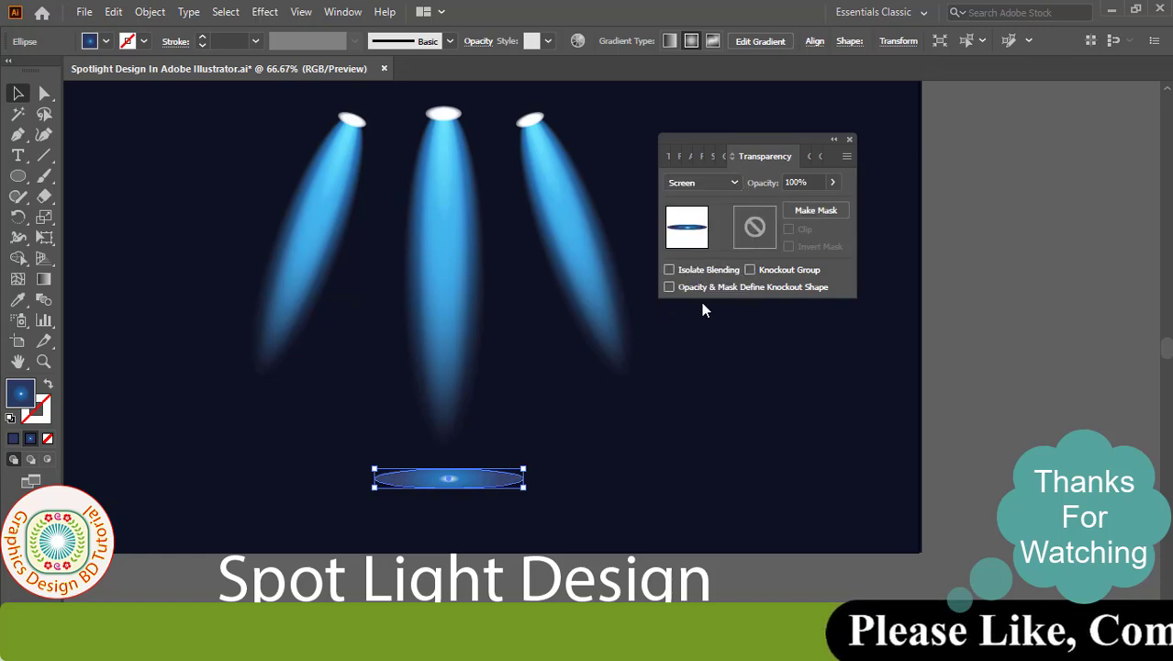
Make the outer gradient stop 0% opacity and spread the stops wider across the glow.
left_click(46, 282)
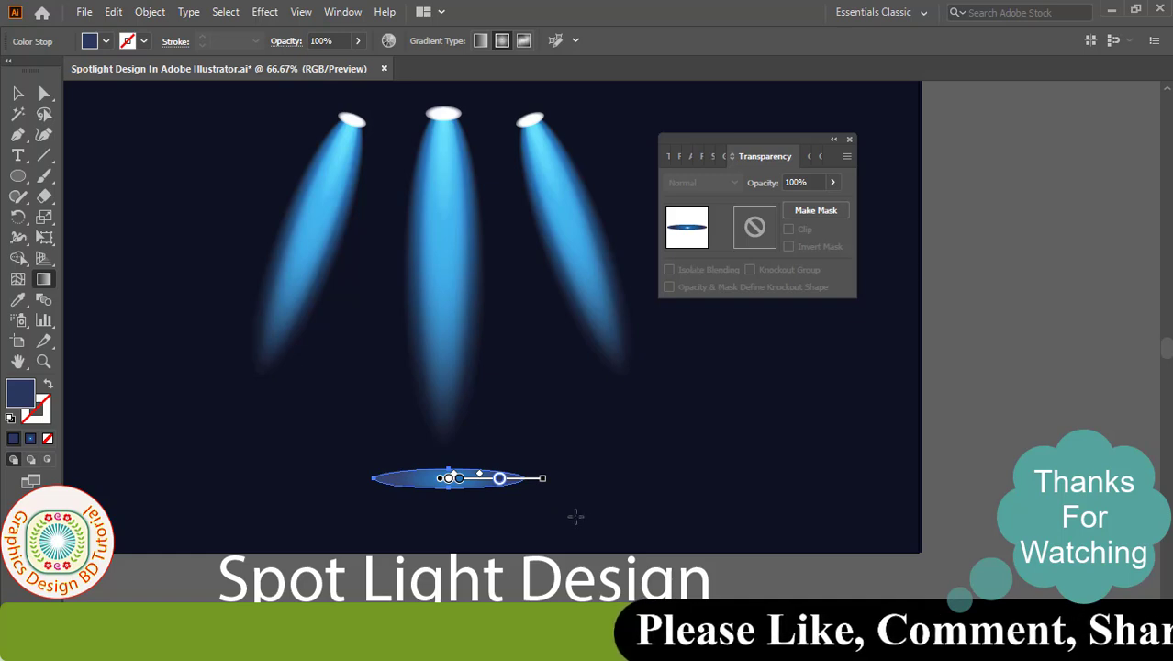
left_click_drag(499, 477, 510, 478)
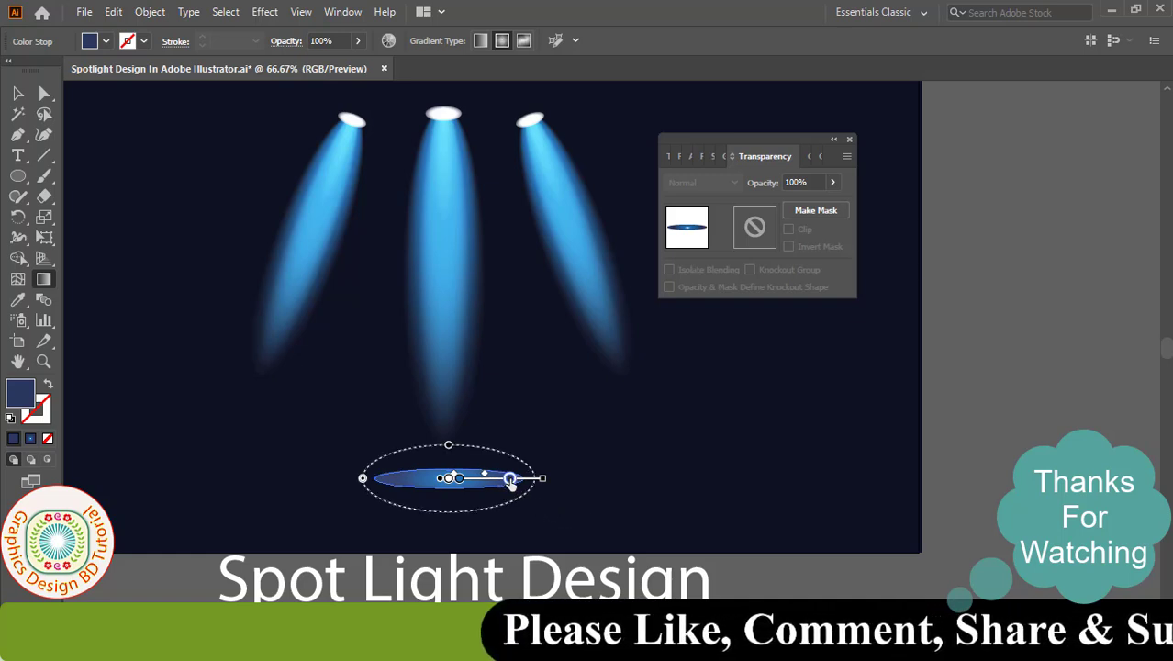
left_click(725, 156)
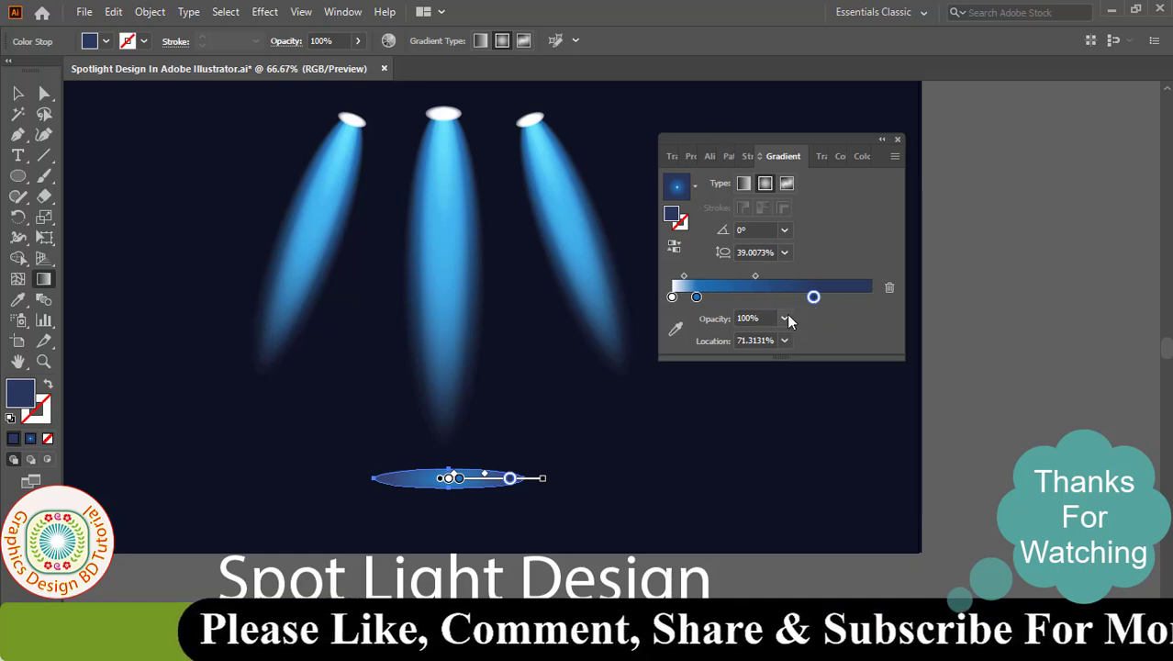
left_click(786, 317)
left_click(795, 335)
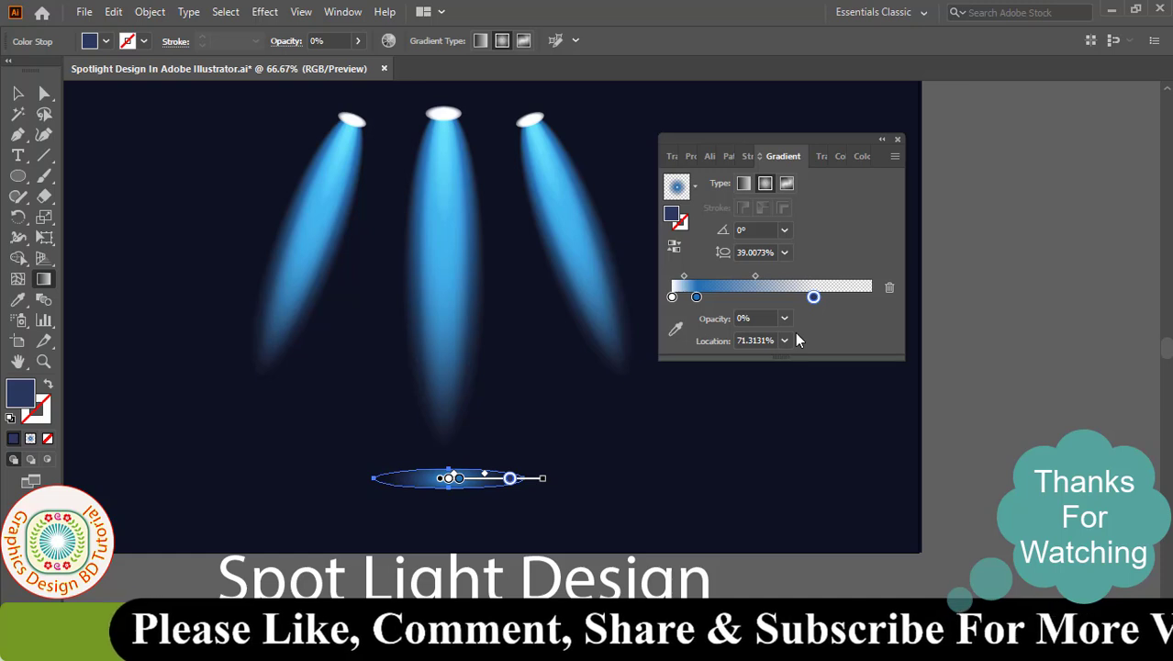
left_click_drag(456, 478, 532, 478)
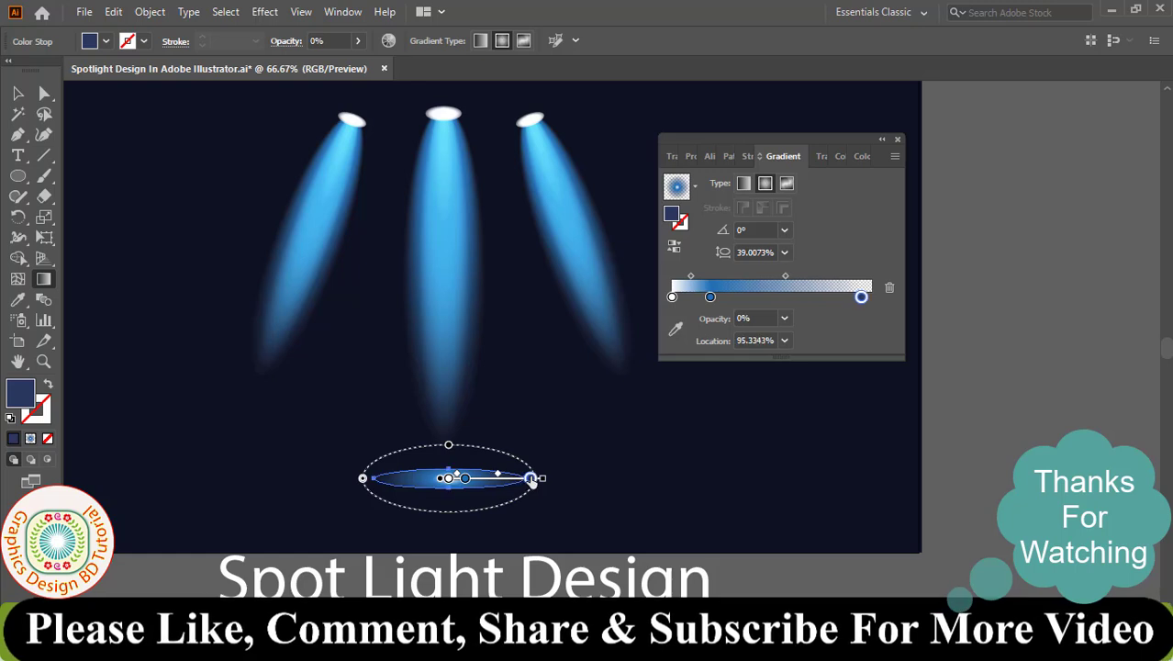
Zoom in and squash the floor glow ellipse flatter.
left_click(20, 95)
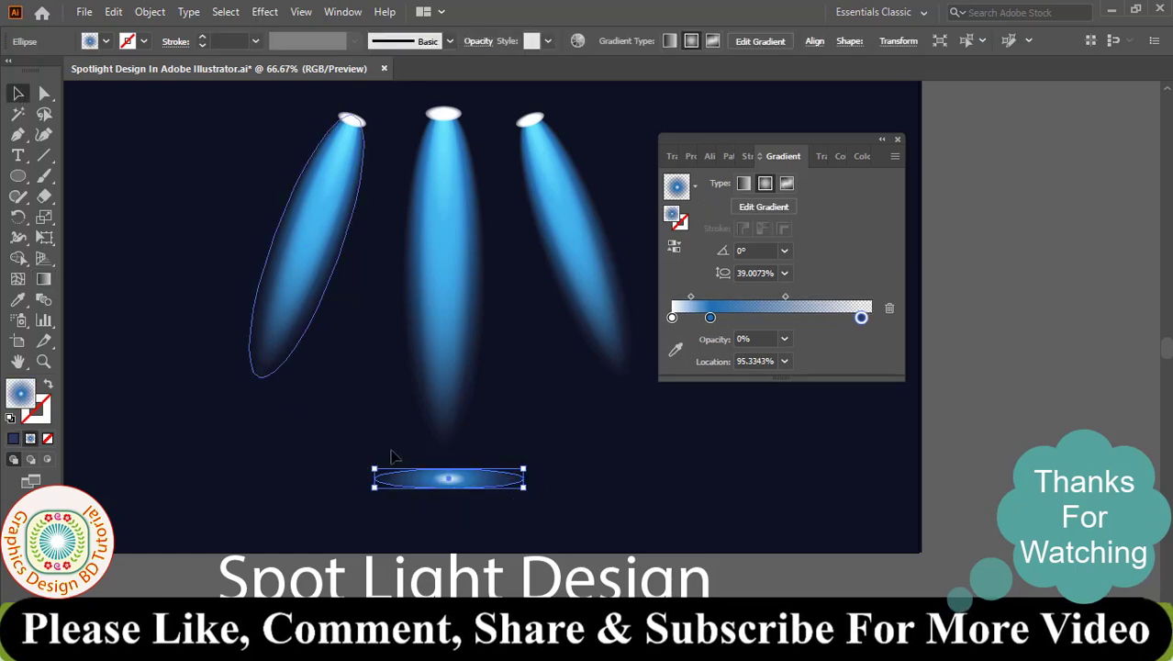
key("ctrl+equal")
key("ctrl+equal")
key("ctrl+equal")
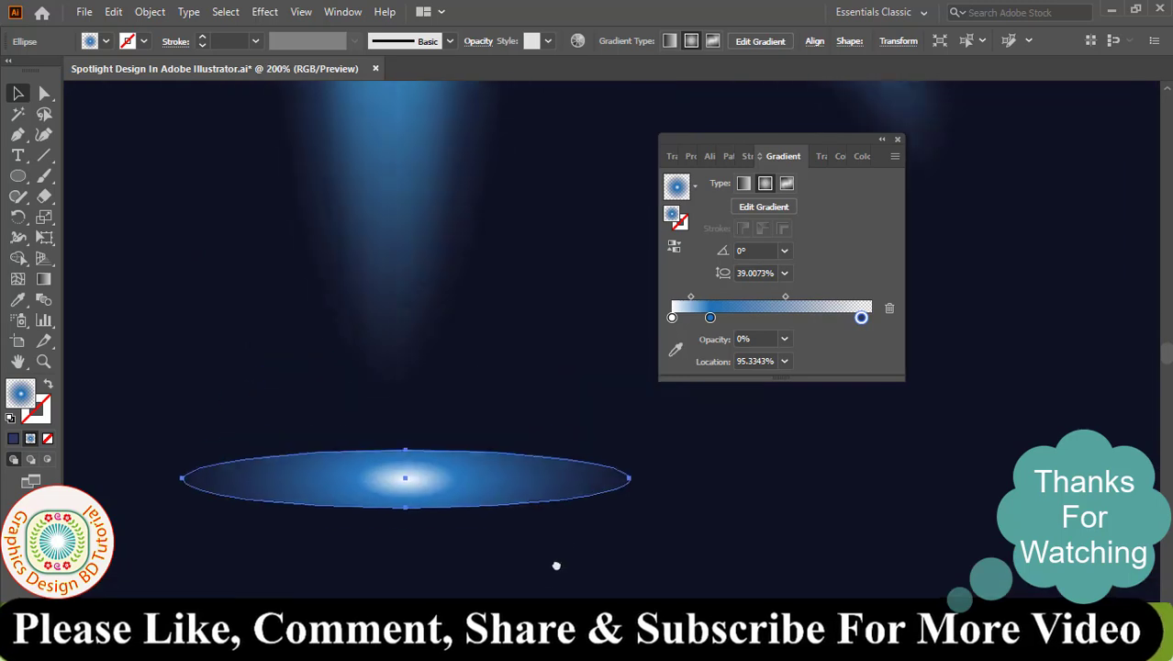
left_click_drag(393, 525, 393, 504)
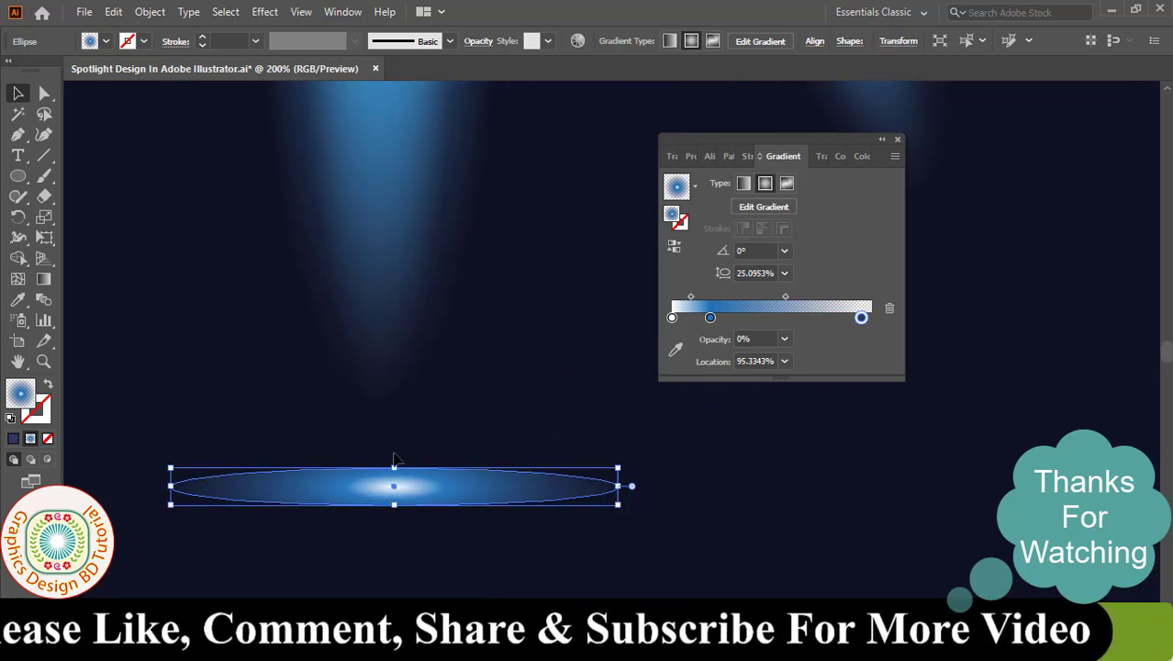
Move the blue stop to about 14.6% and the midpoint inward for a small bright core, then deselect.
left_click(46, 281)
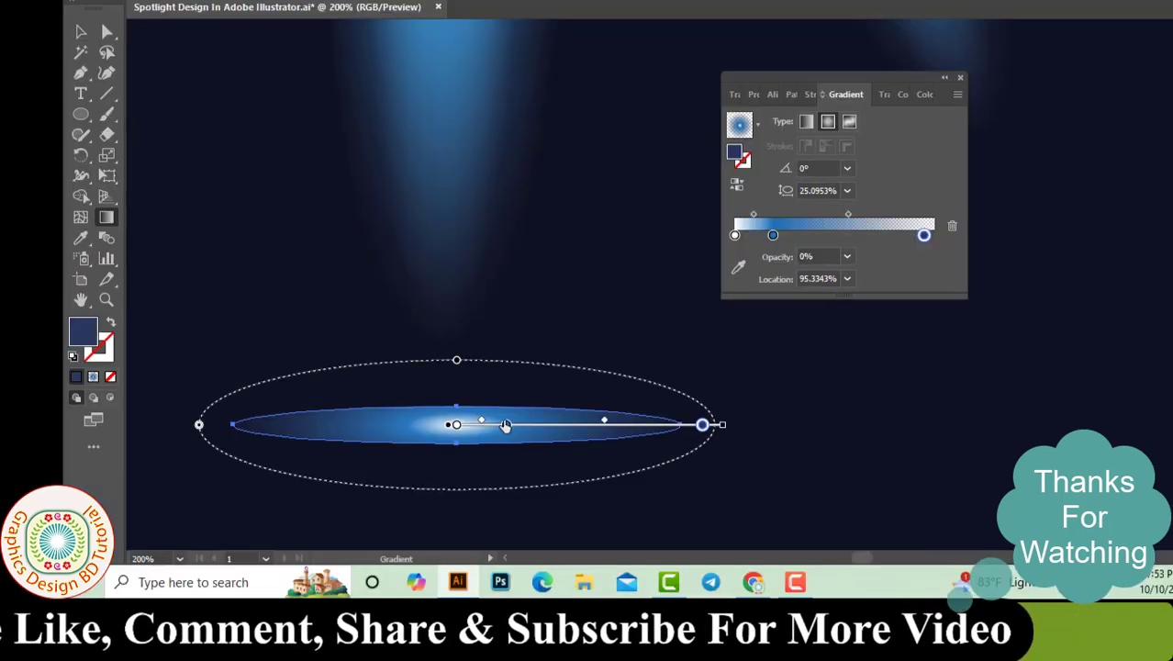
left_click_drag(443, 486, 432, 487)
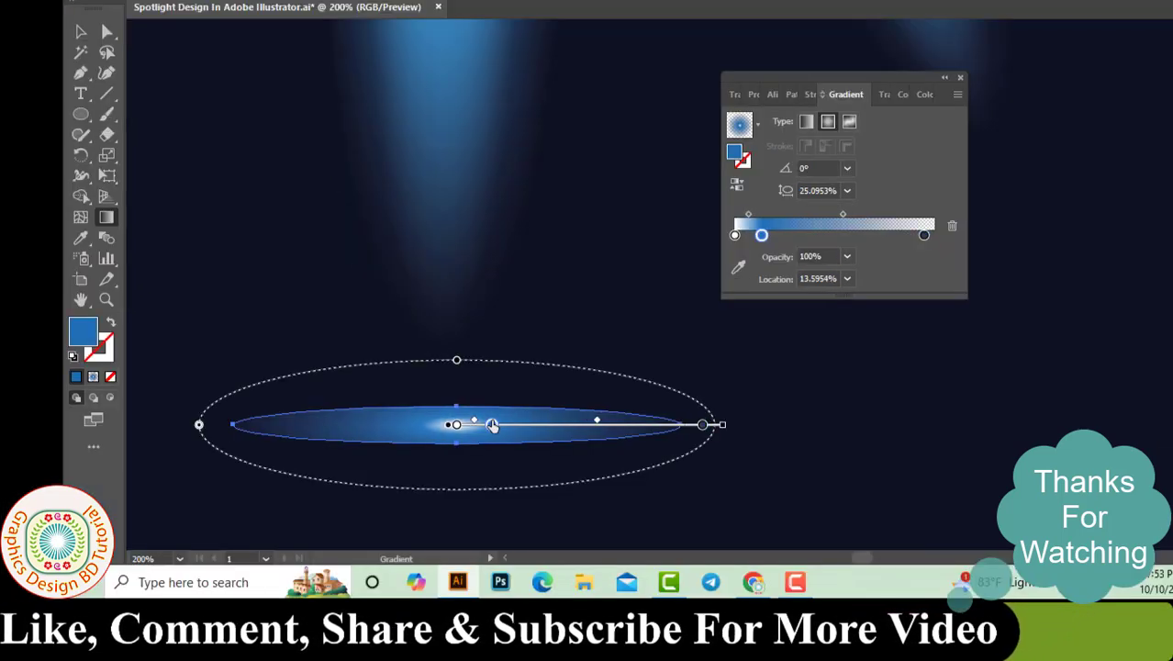
left_click_drag(495, 425, 497, 425)
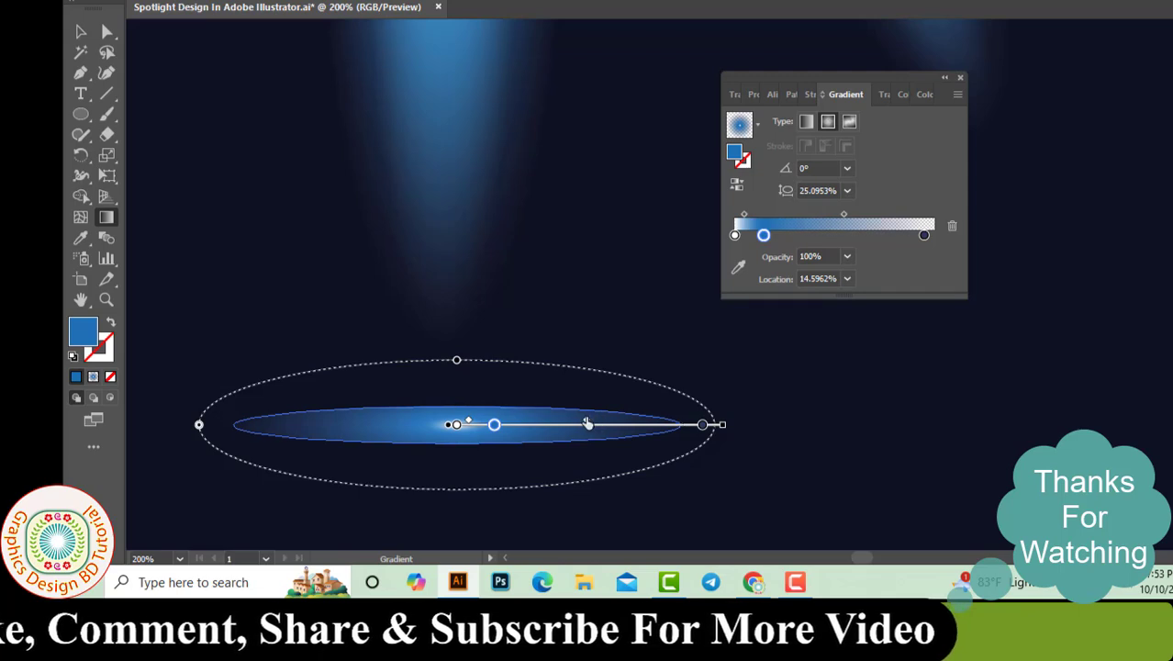
left_click_drag(587, 423, 573, 424)
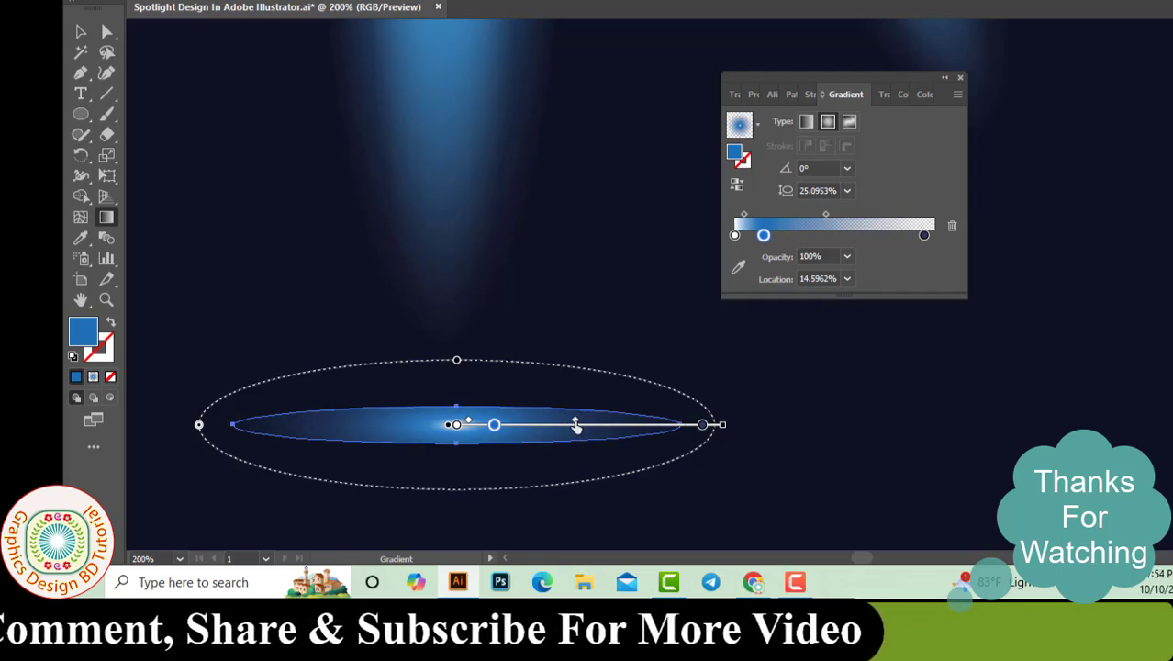
left_click(456, 424)
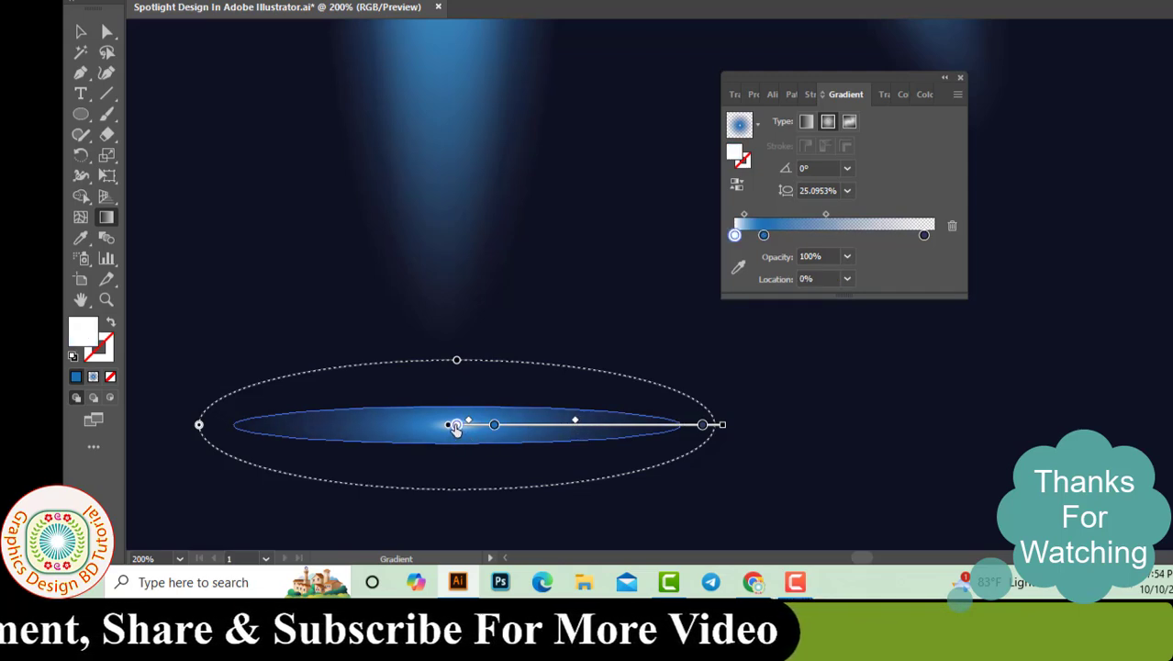
key("v")
left_click(295, 229)
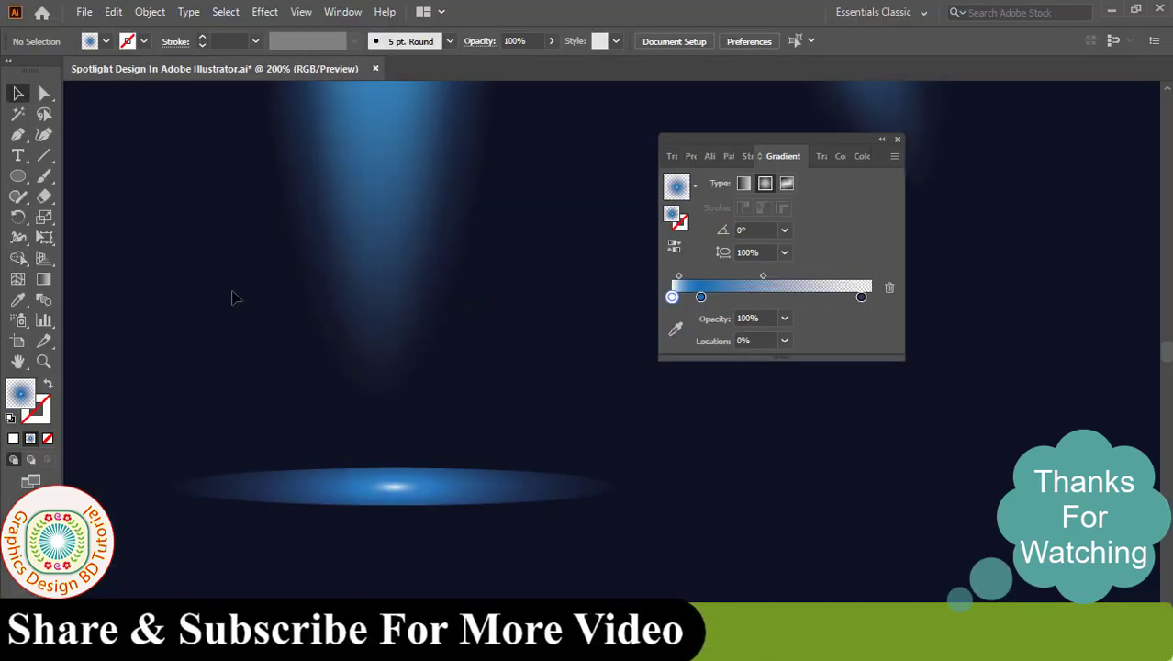
Move the 'Spot Light Design' title inside the artboard's bottom edge.
key("ctrl+minus")
key("ctrl+minus")
key("ctrl+minus")
key("ctrl+minus")
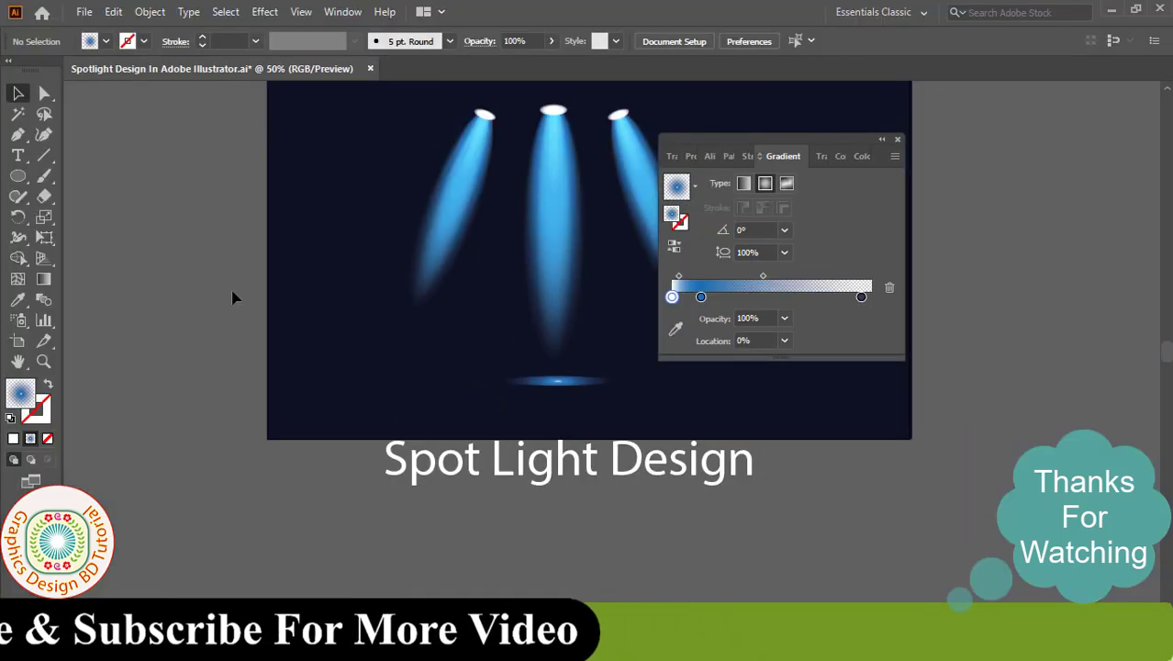
key("ctrl+minus")
left_click_drag(413, 327, 355, 342)
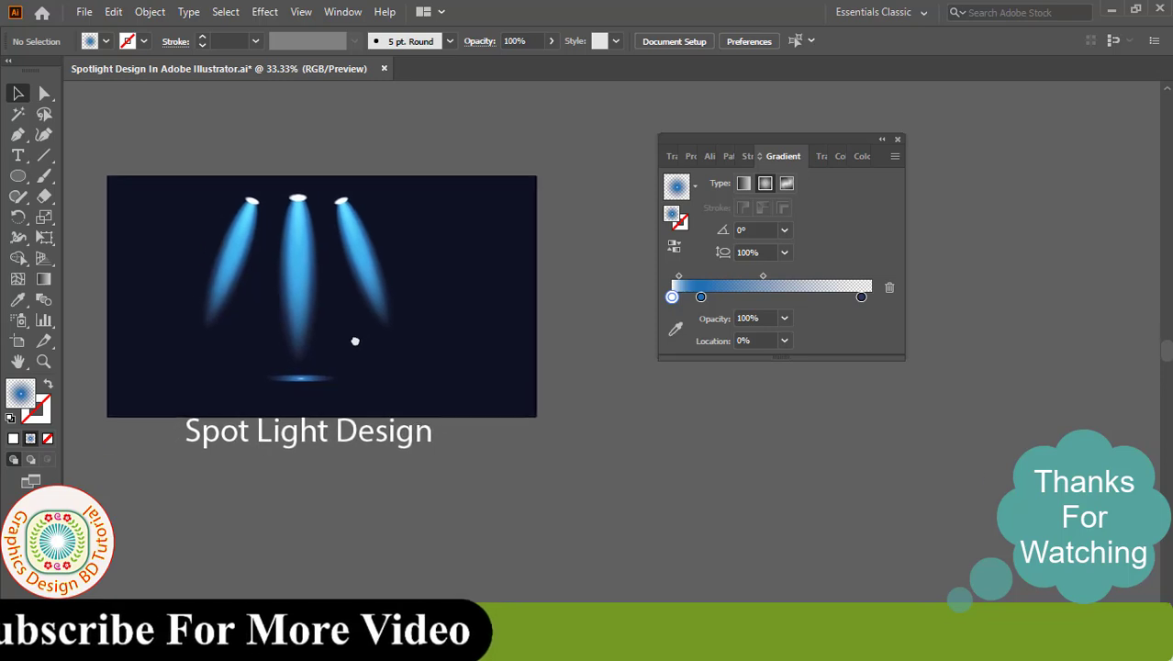
left_click(424, 322, "ctrl")
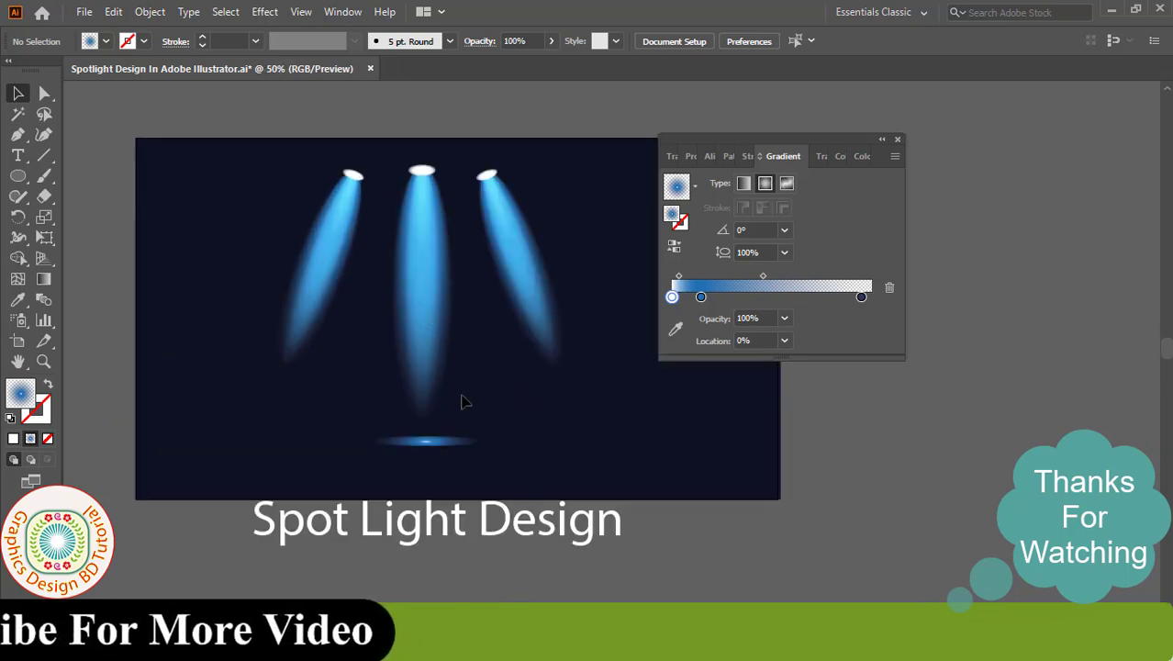
left_click_drag(464, 401, 421, 352)
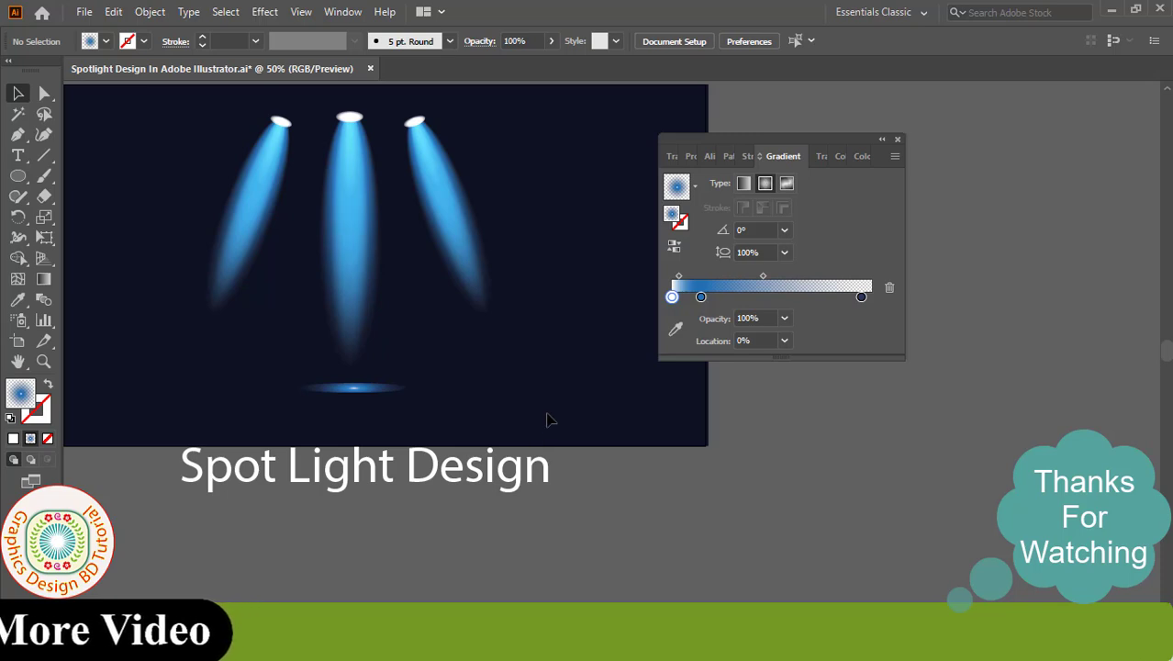
mouse_move(395, 475)
left_mouse_down()
mouse_move(372, 425)
mouse_move(410, 452)
left_mouse_up()
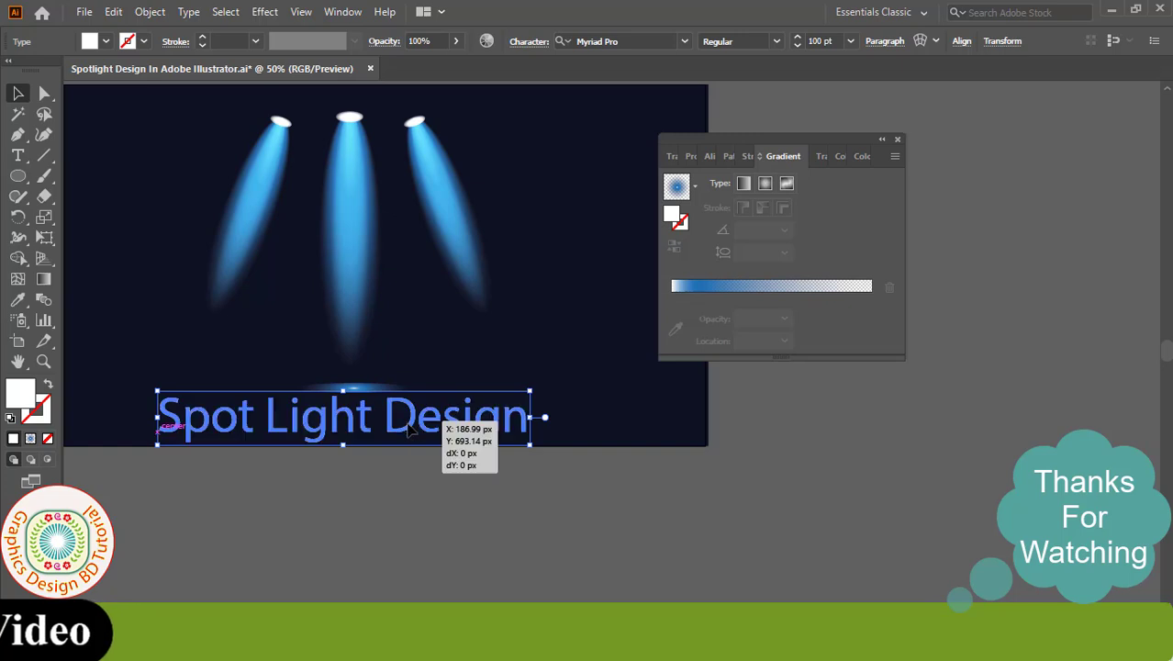
left_click(640, 352)
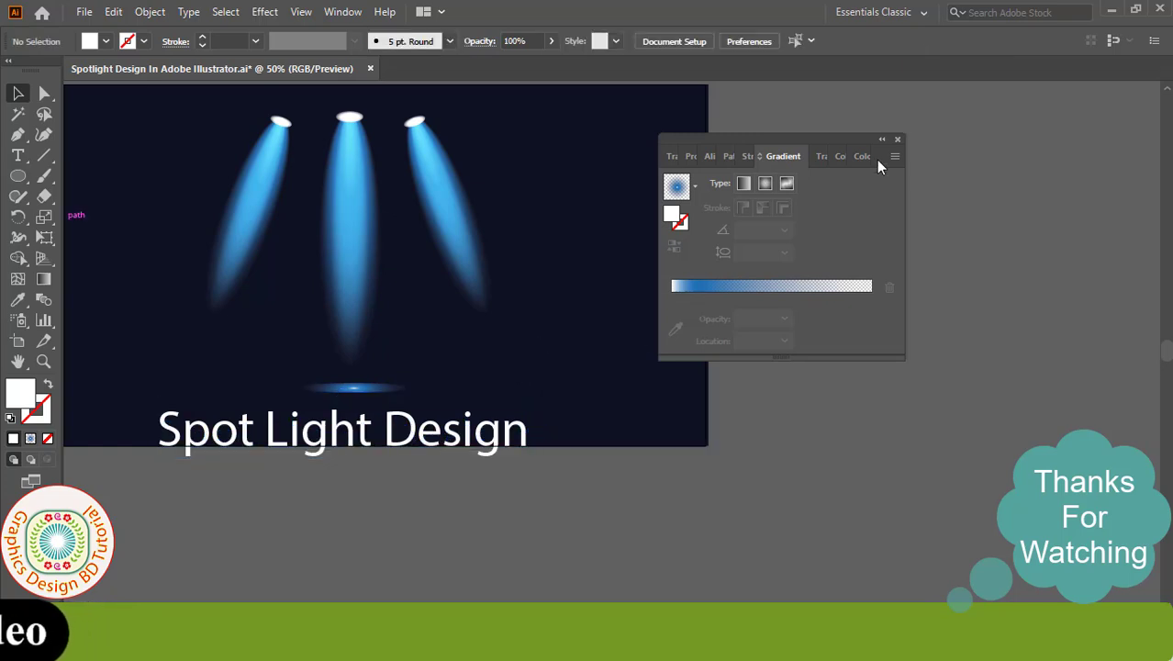
Close the Gradient panel, zoom to 66.67%, and save the finished design.
left_click(898, 140)
key("ctrl+plus")
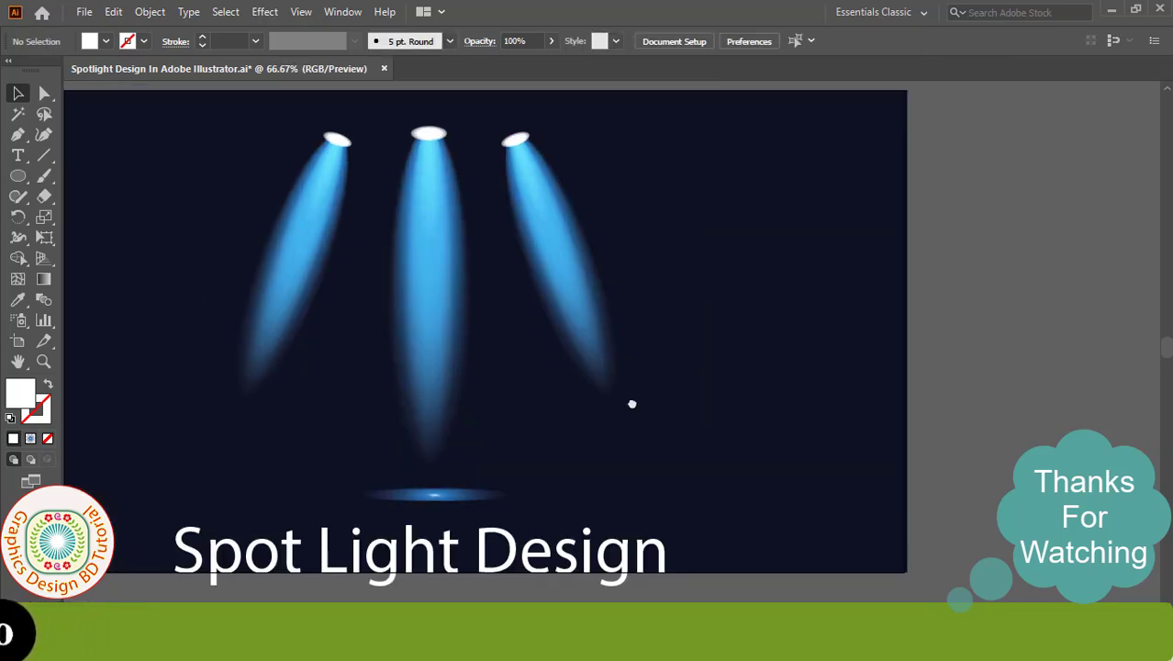
left_click(83, 11)
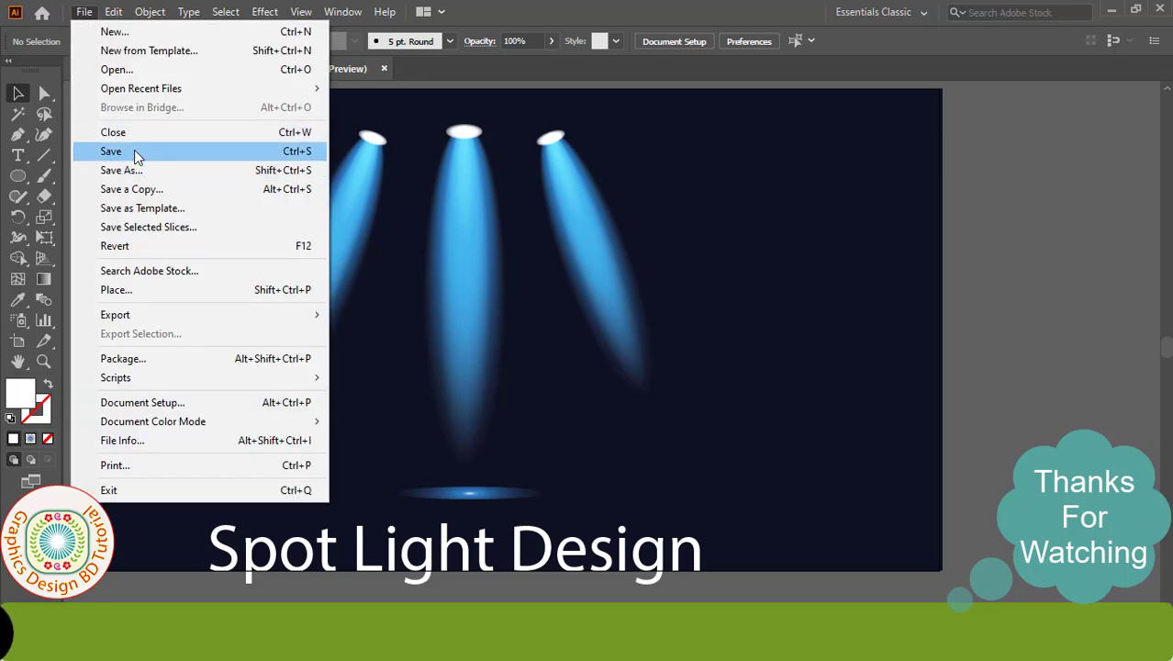
left_click(134, 152)
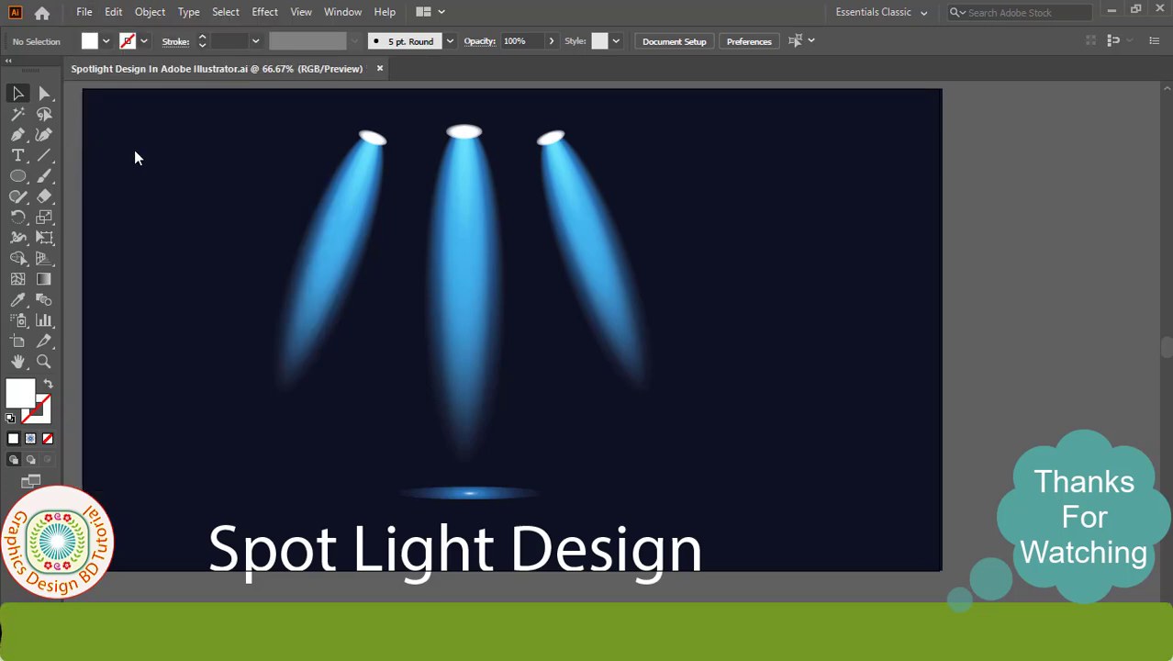